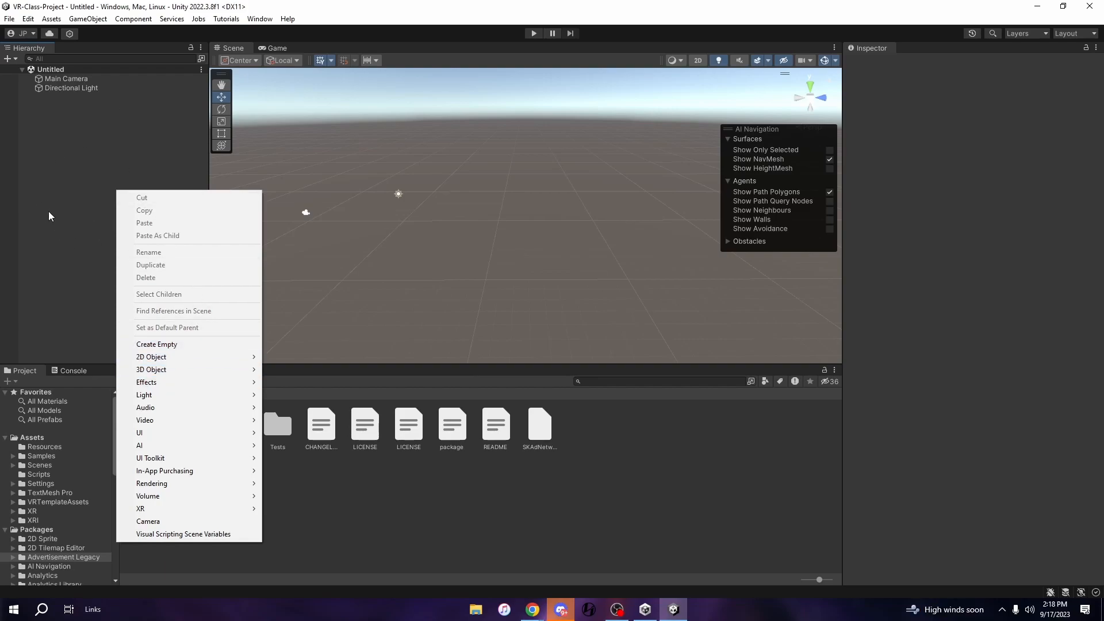
Add a Particle System effect to the scene and move the Particles playback overlay below the AI Navigation overlay.
mouse_move(177, 383)
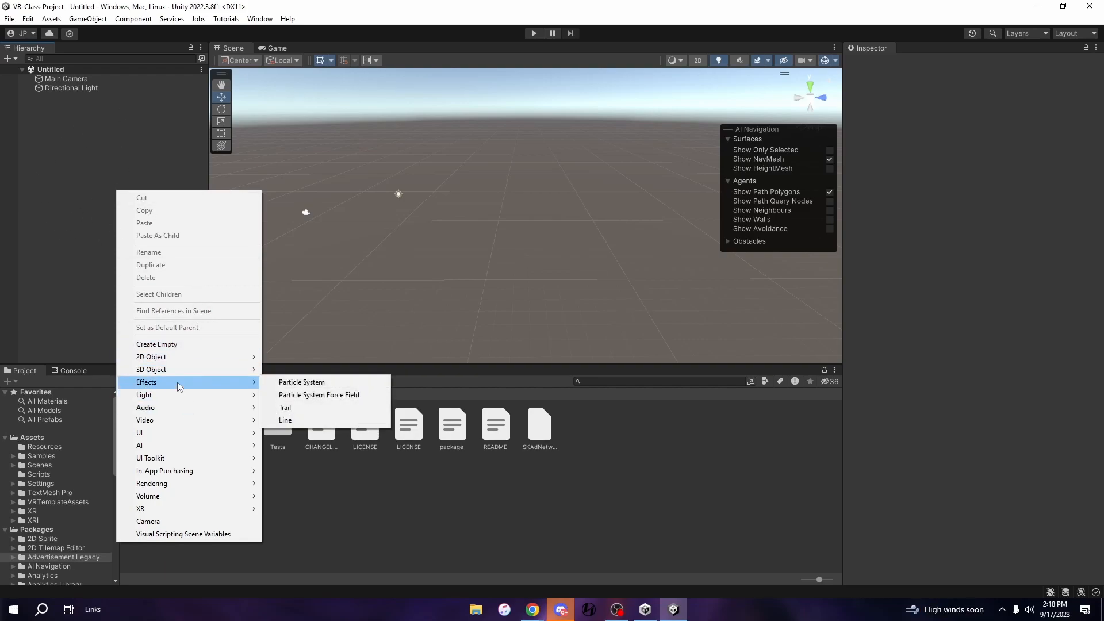
click(296, 383)
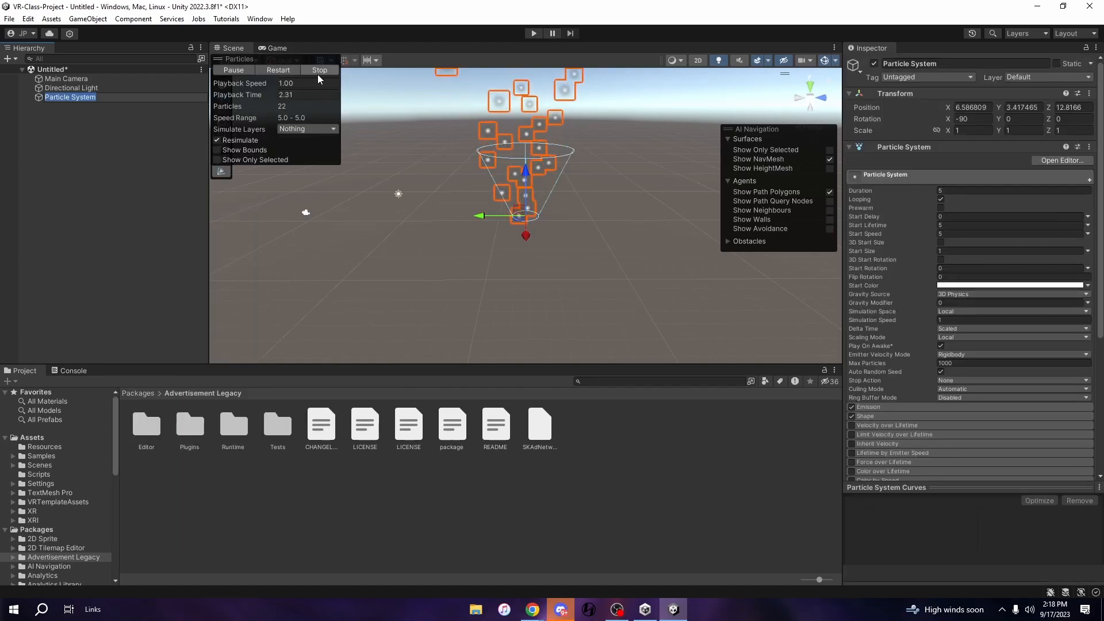
drag(267, 57, 765, 254)
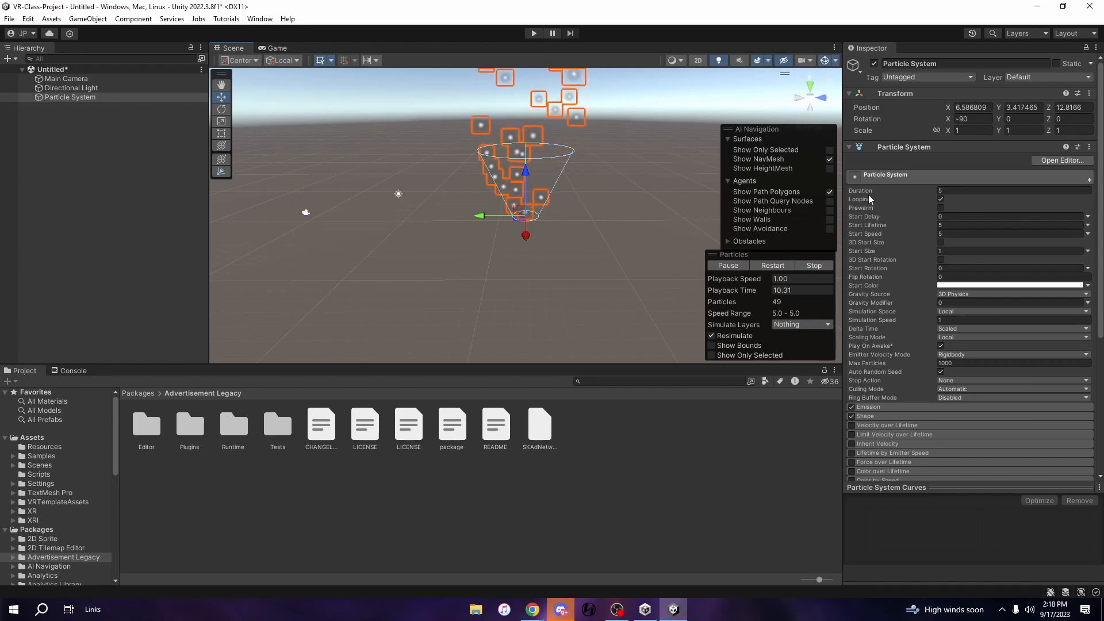
scroll(910, 450, down, 3)
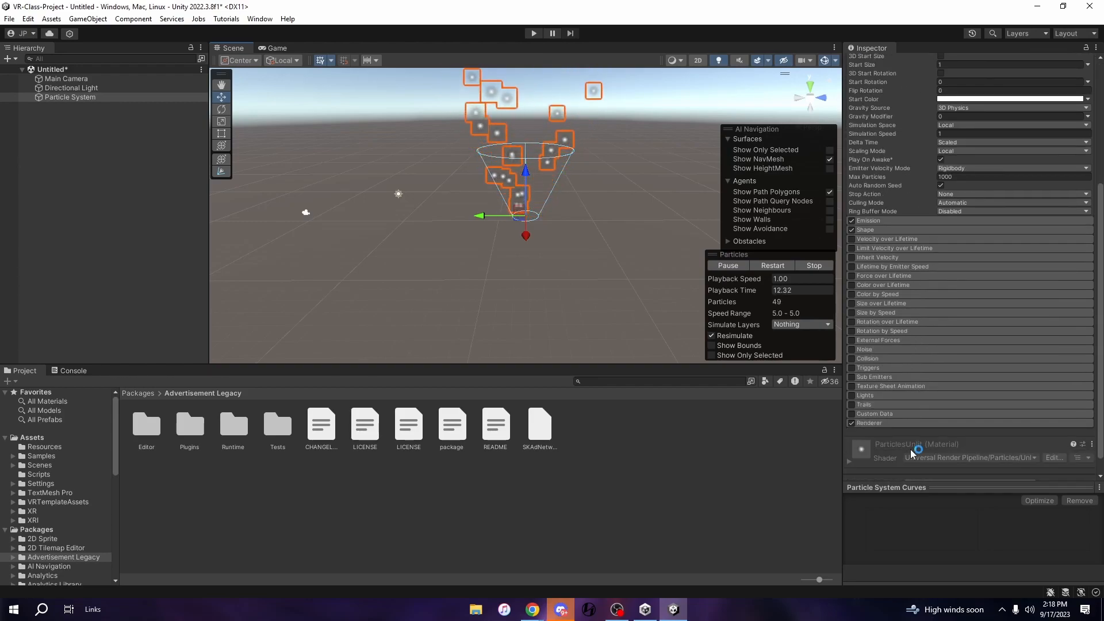
scroll(910, 450, up, 2)
scroll(908, 446, up, 2)
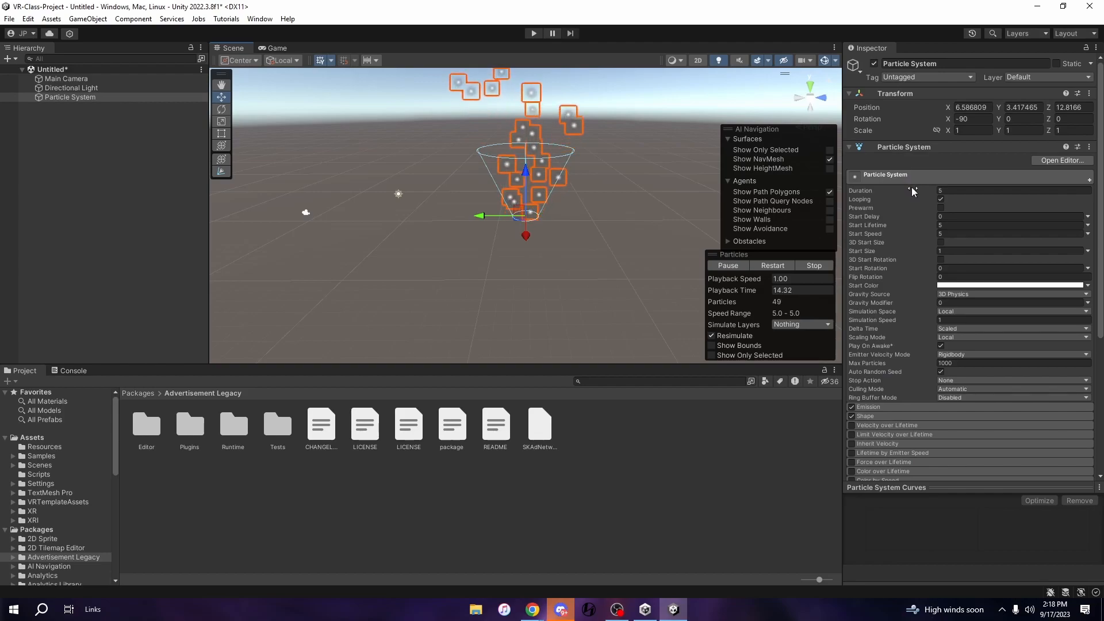
Disable Looping on the particle system, set its Duration to 10, and preview the emission.
mouse_move(870, 191)
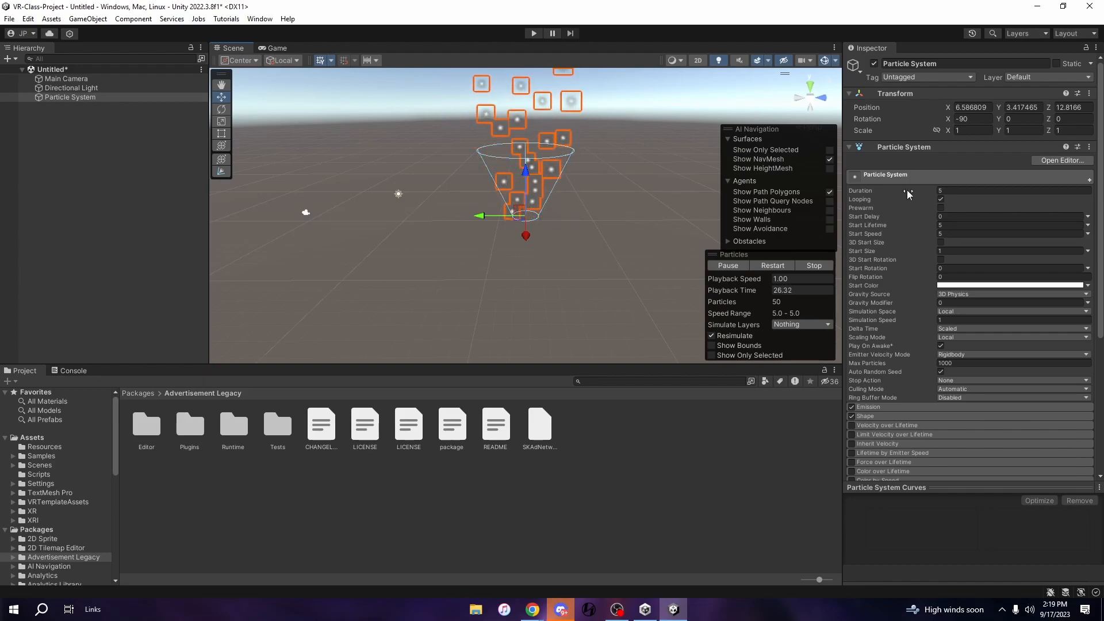
click(941, 199)
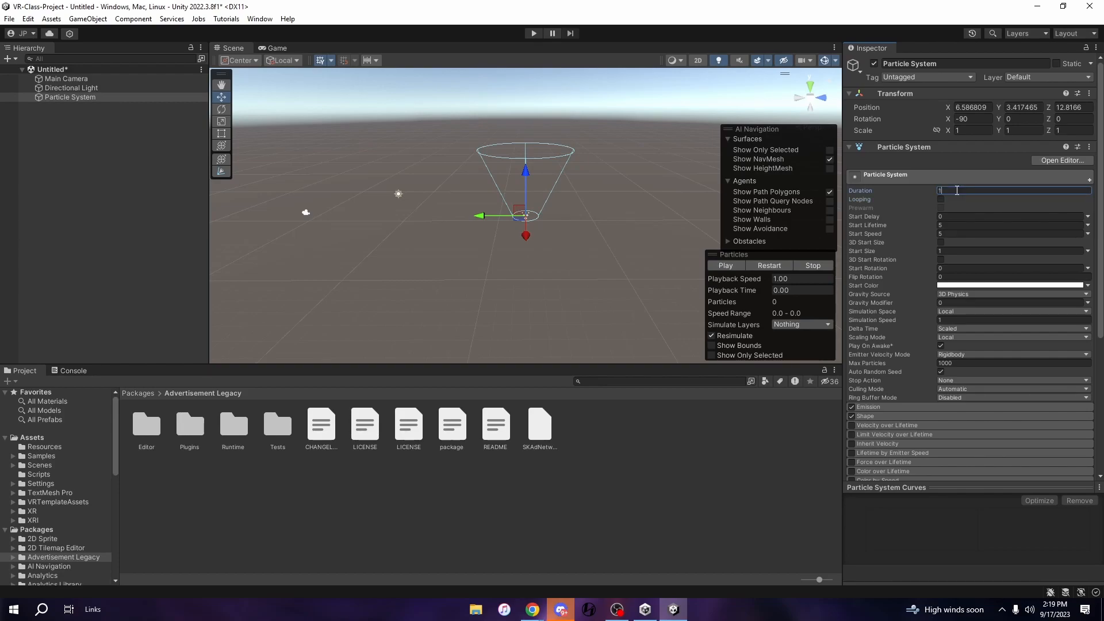
click(727, 267)
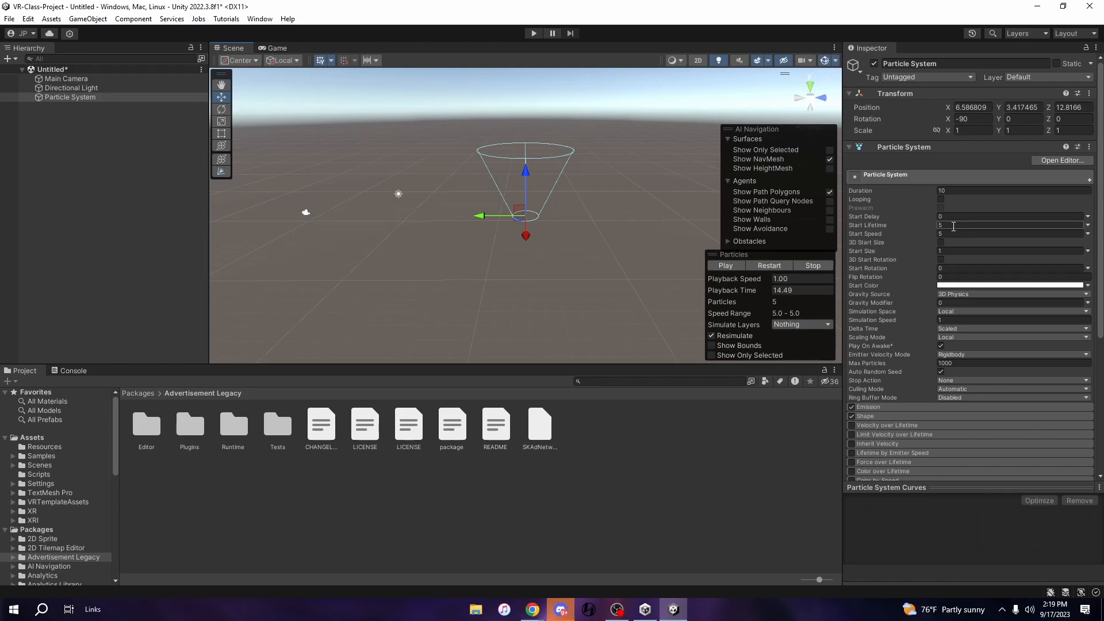
Set the particle system's Duration to 2 and its Start Lifetime to 3.
click(954, 191)
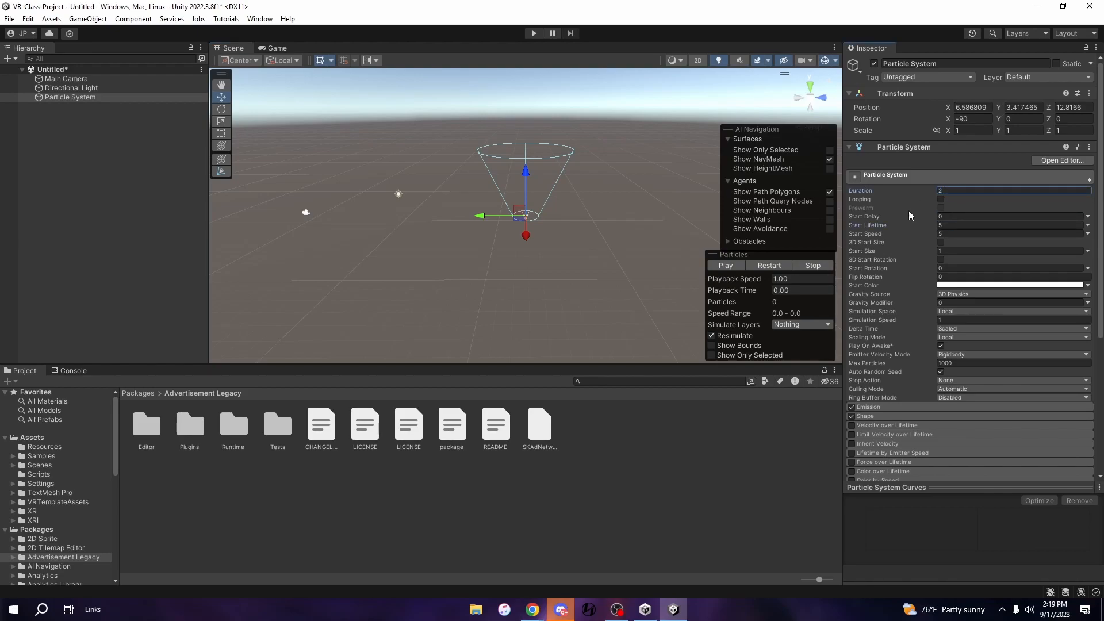
click(963, 226)
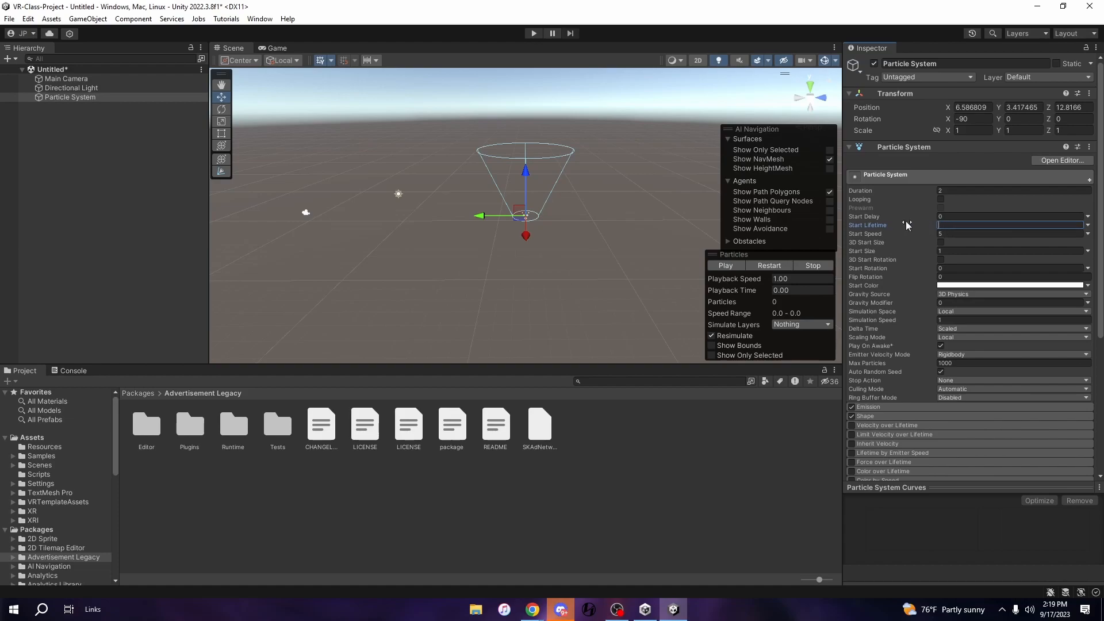
text(3)
click(617, 243)
click(526, 217)
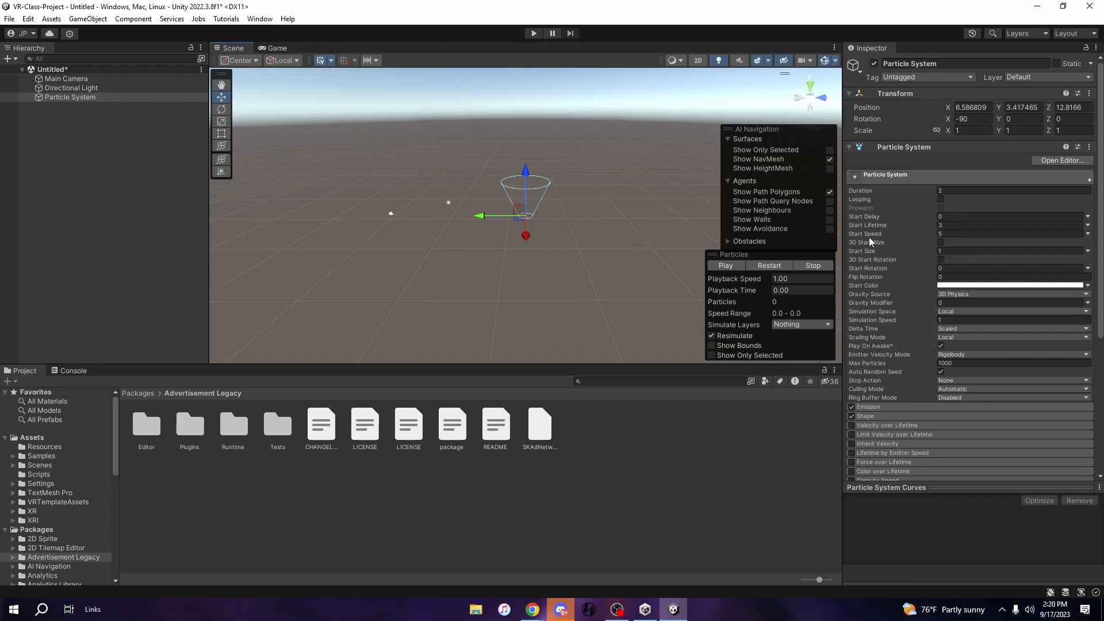
scroll(541, 235, up, 1)
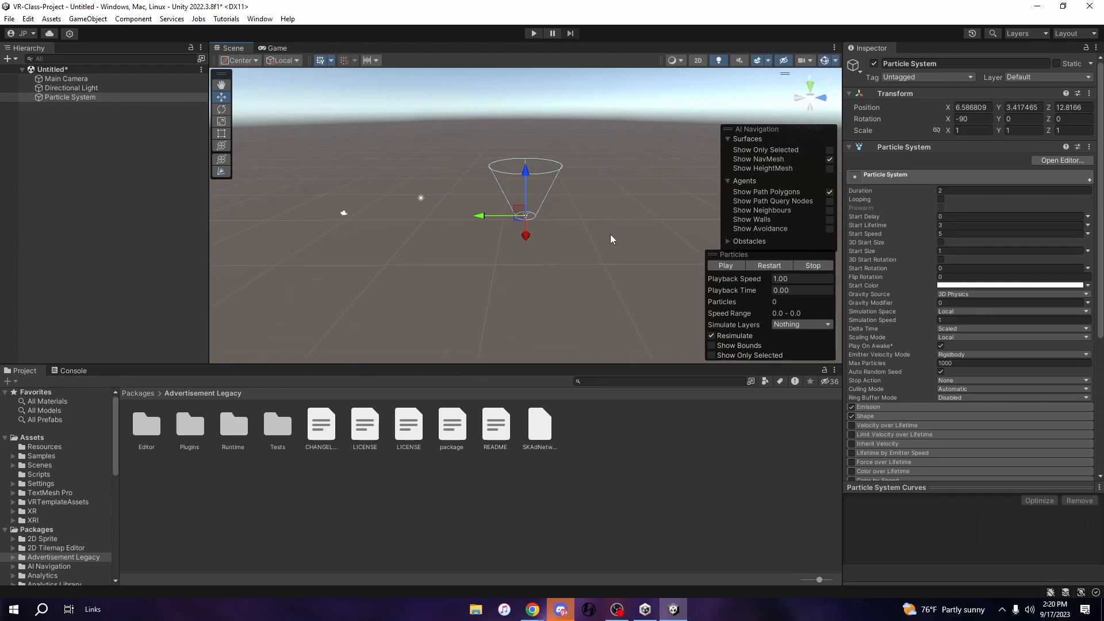
Set the particle system's Start Delay to 1 and preview the delayed emission in the scene.
click(949, 216)
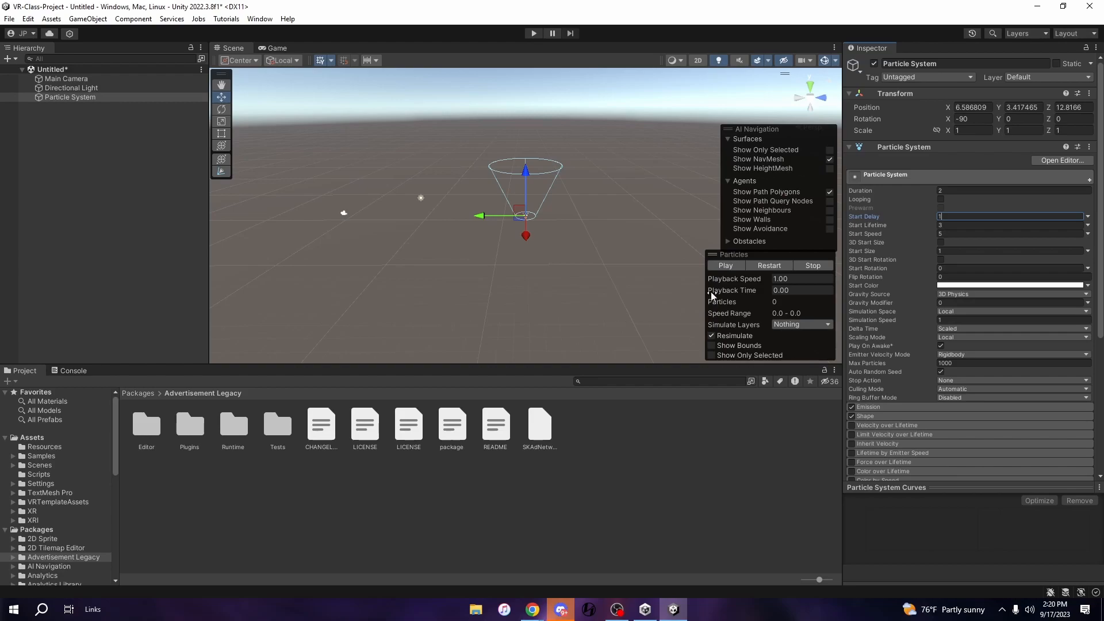
click(734, 265)
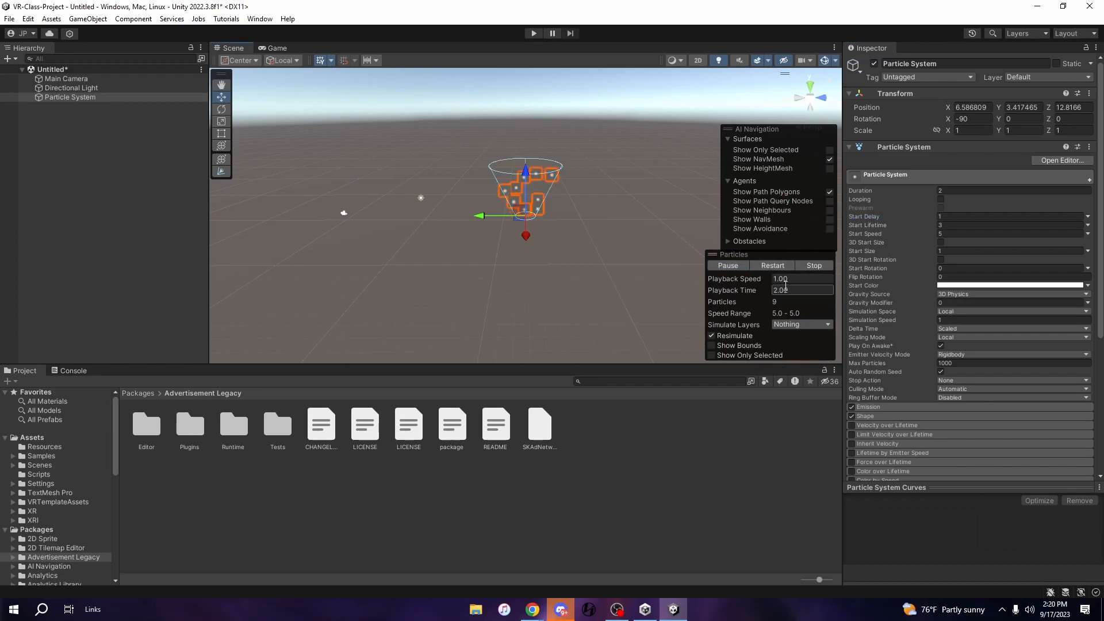
click(732, 266)
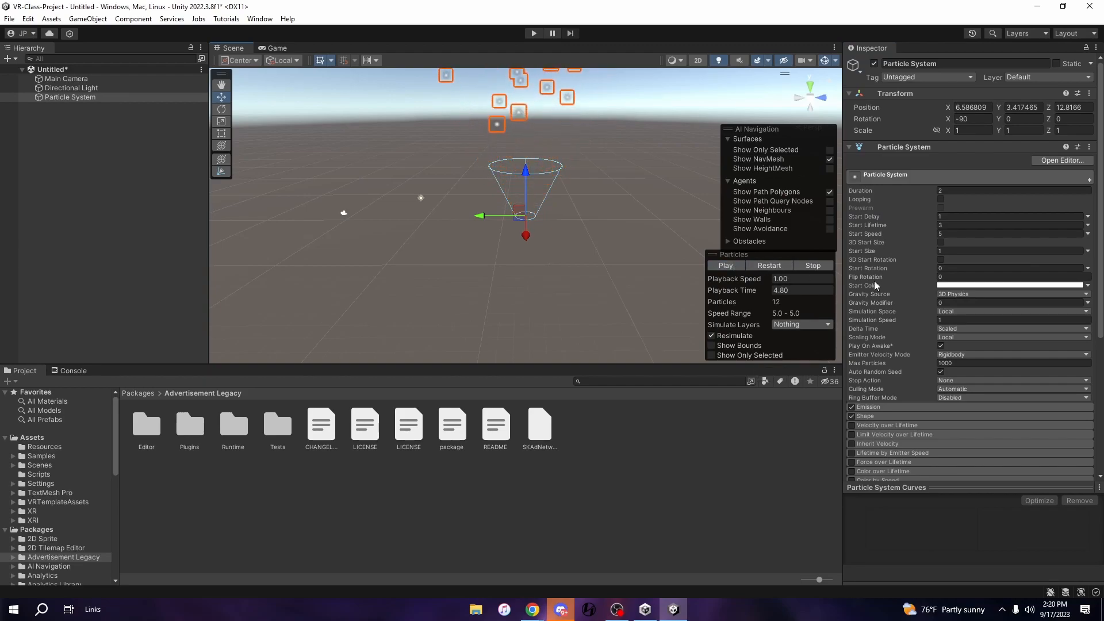
Set the particle system's Start Speed to 0 and preview the particles up close.
click(949, 234)
key(BackSpace)
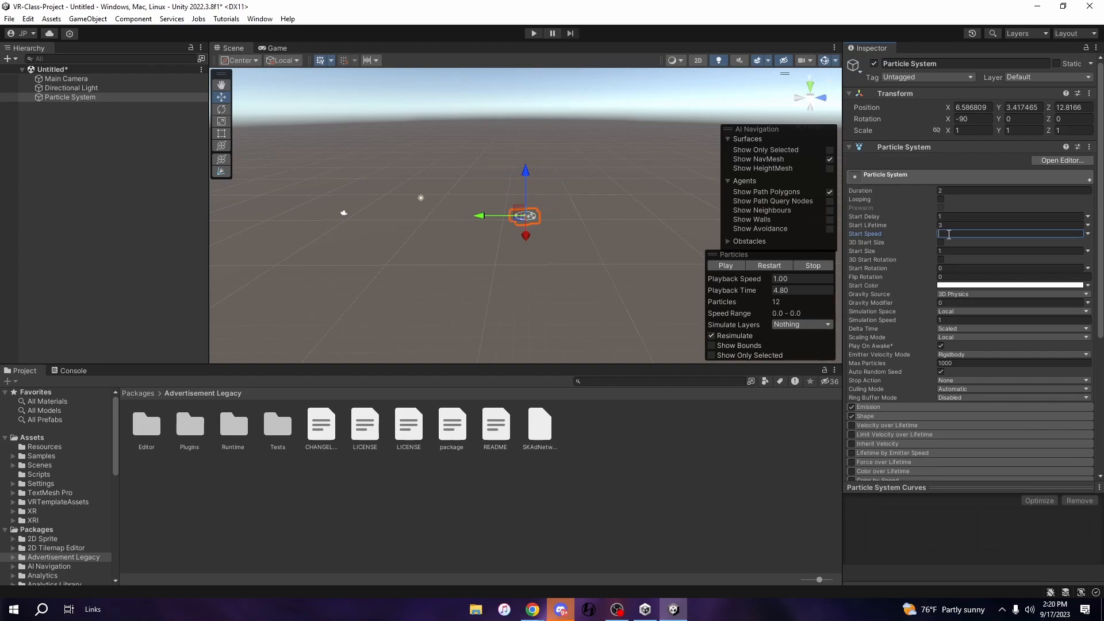
click(725, 266)
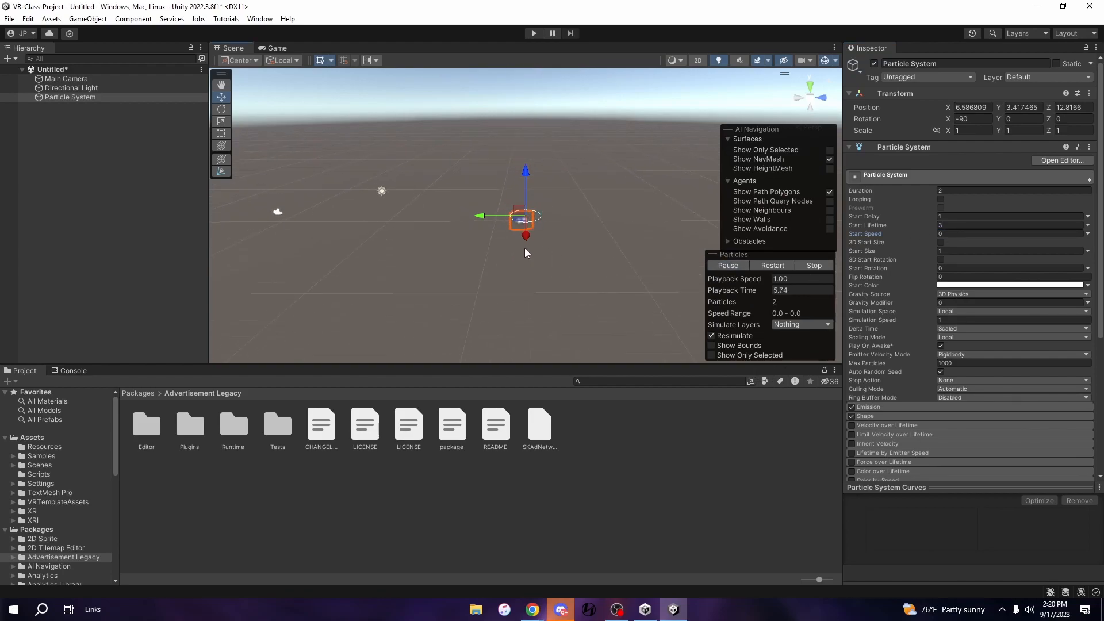
scroll(527, 247, up, 2)
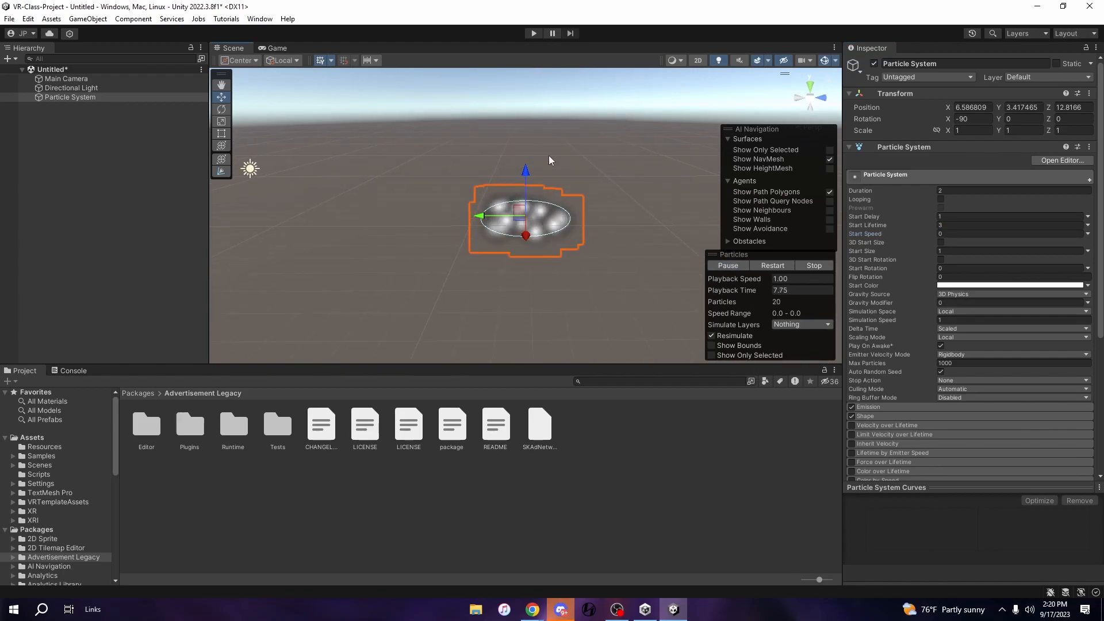
Change the Start Speed to 5 and replay the particle preview.
click(952, 234)
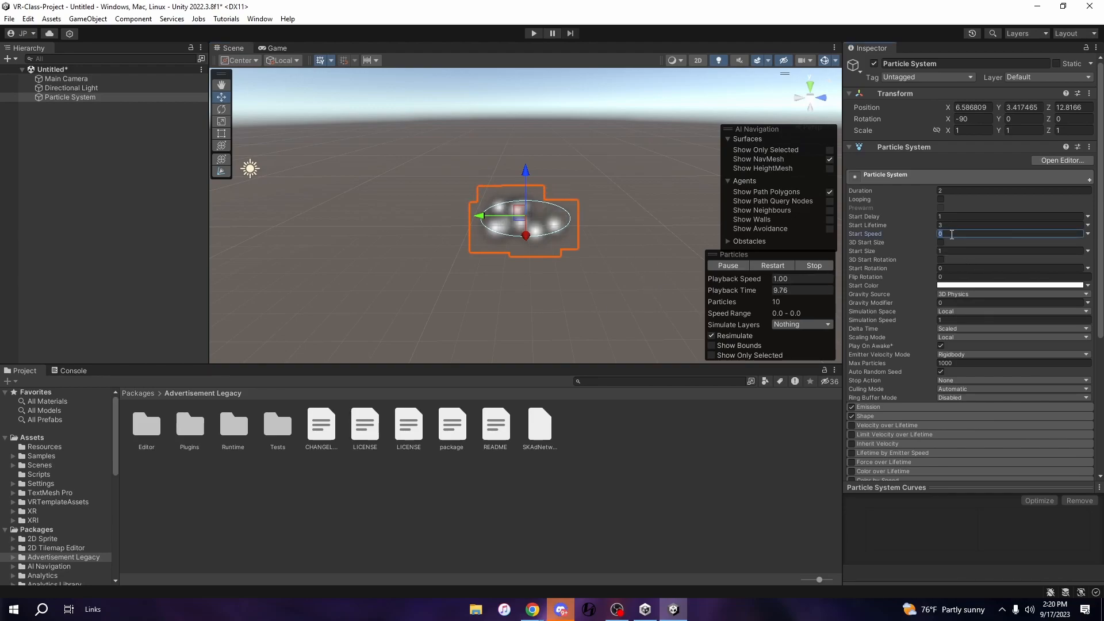
text(5)
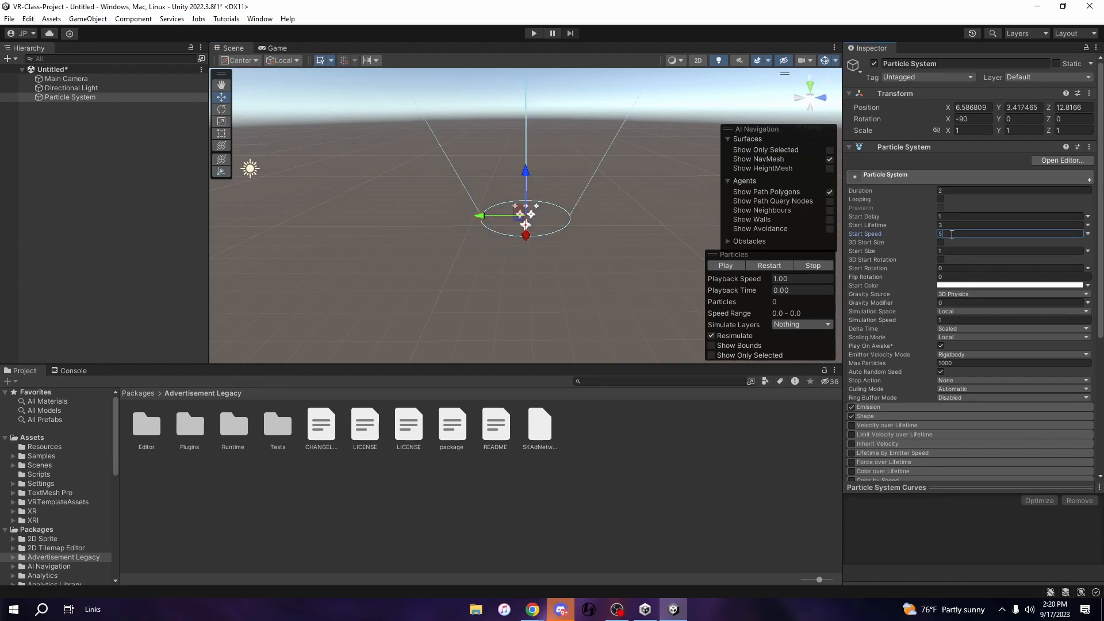
click(722, 266)
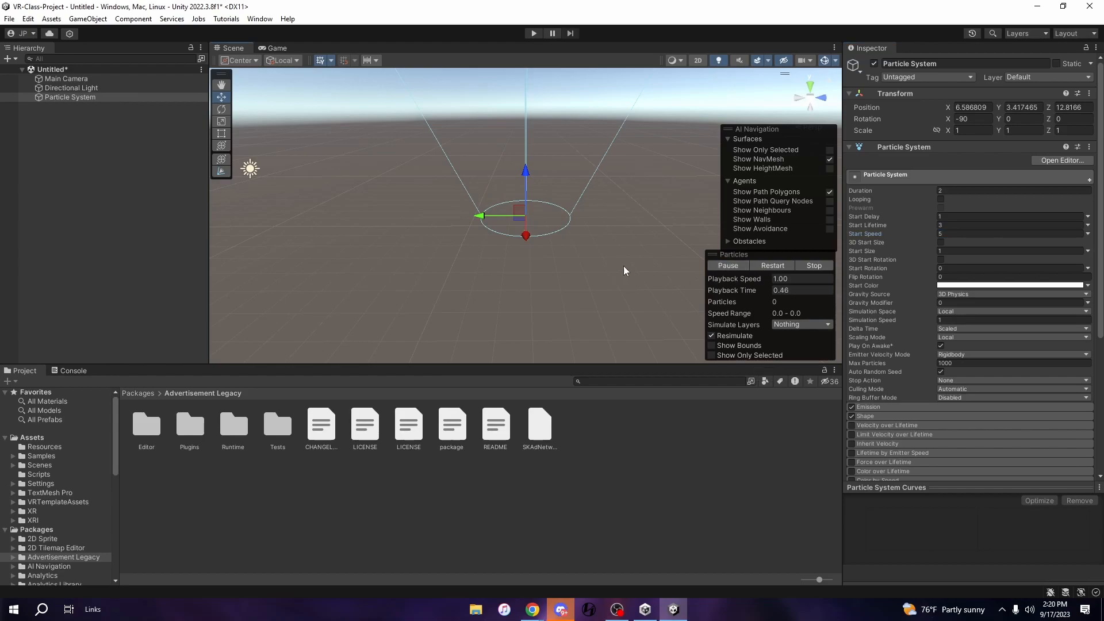
click(763, 266)
click(737, 265)
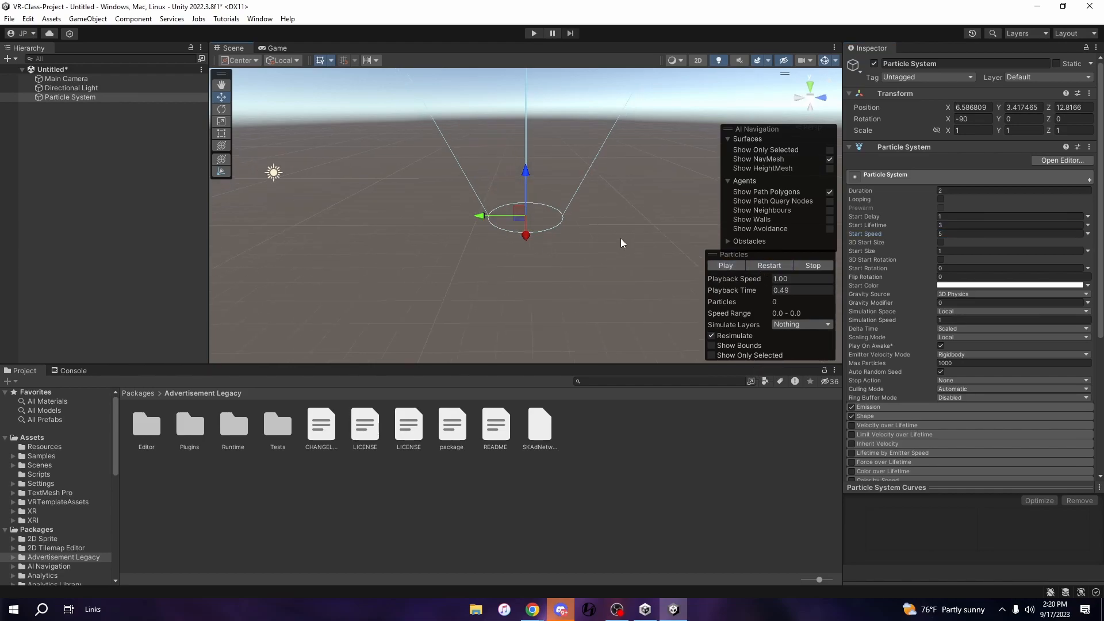
click(720, 265)
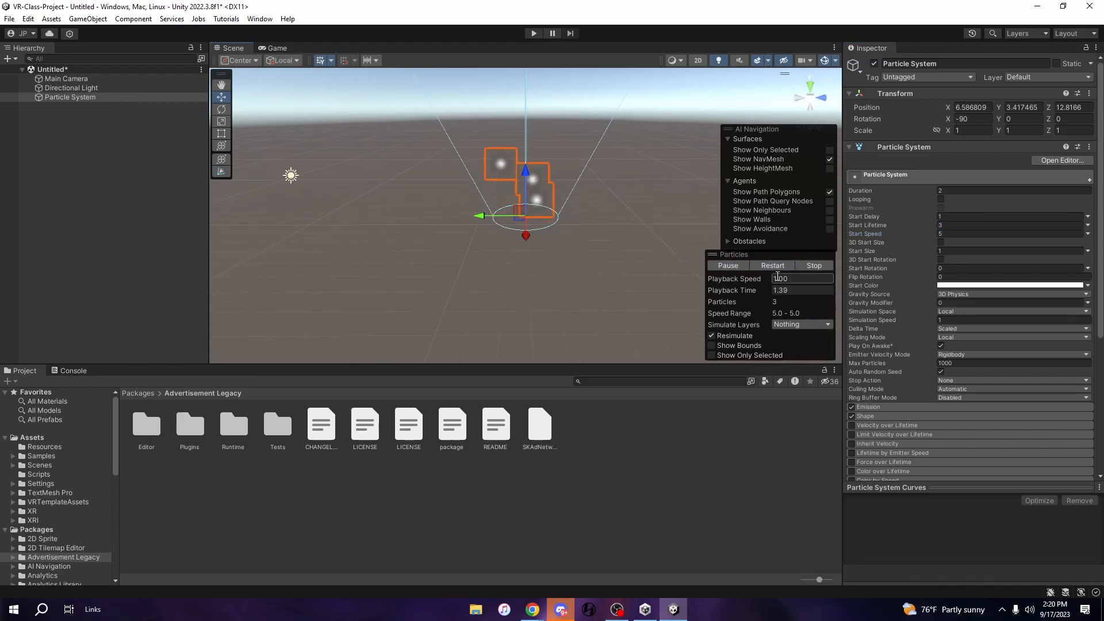
Try a negative Start Speed of -3 and replay the particle preview from the beginning.
click(954, 234)
text(-3)
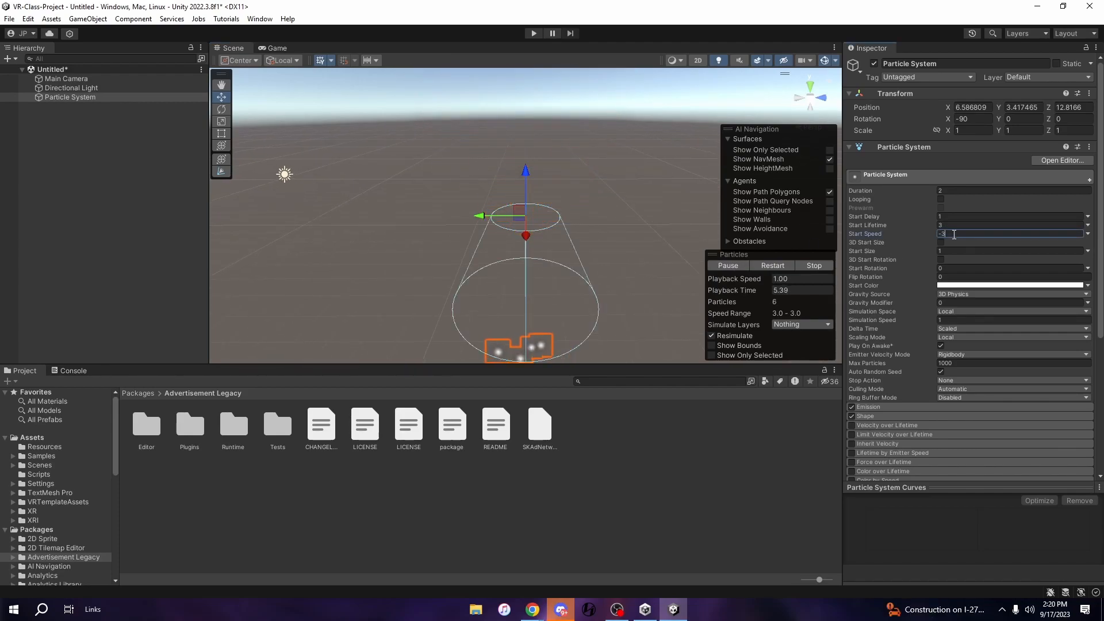
click(718, 267)
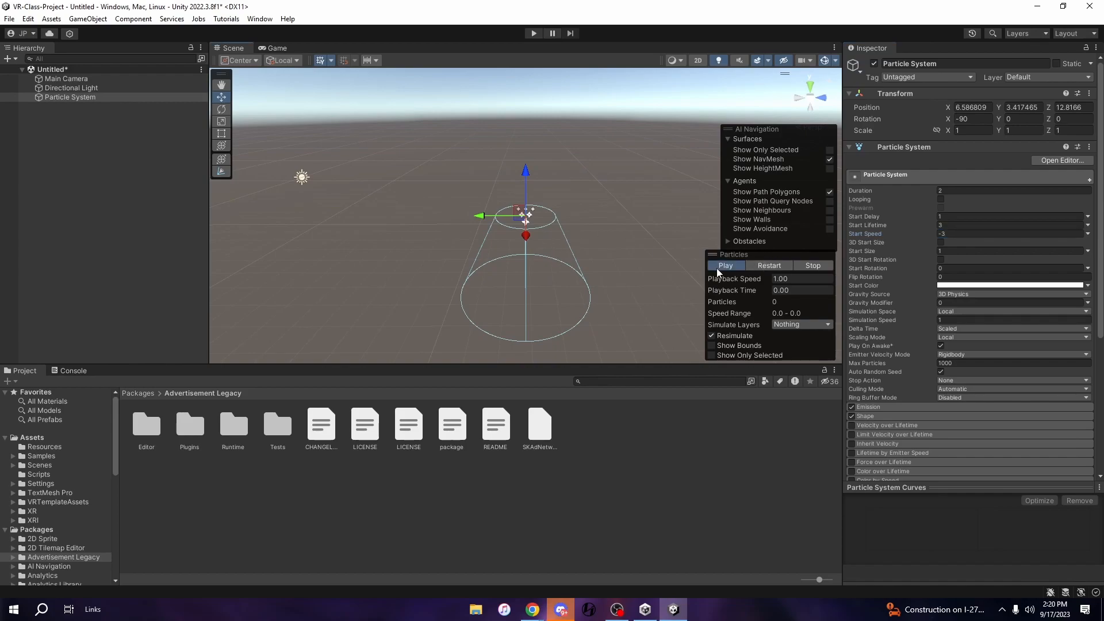
click(761, 267)
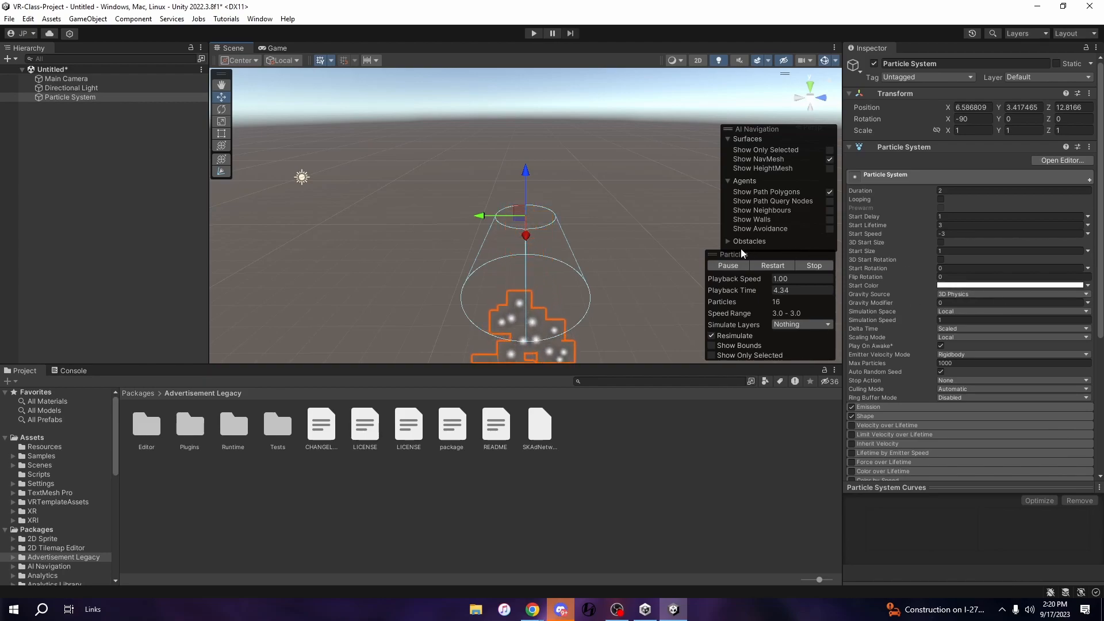
Return the Start Speed to 5, enable Looping, and play the particle preview.
click(964, 234)
text(5)
click(941, 200)
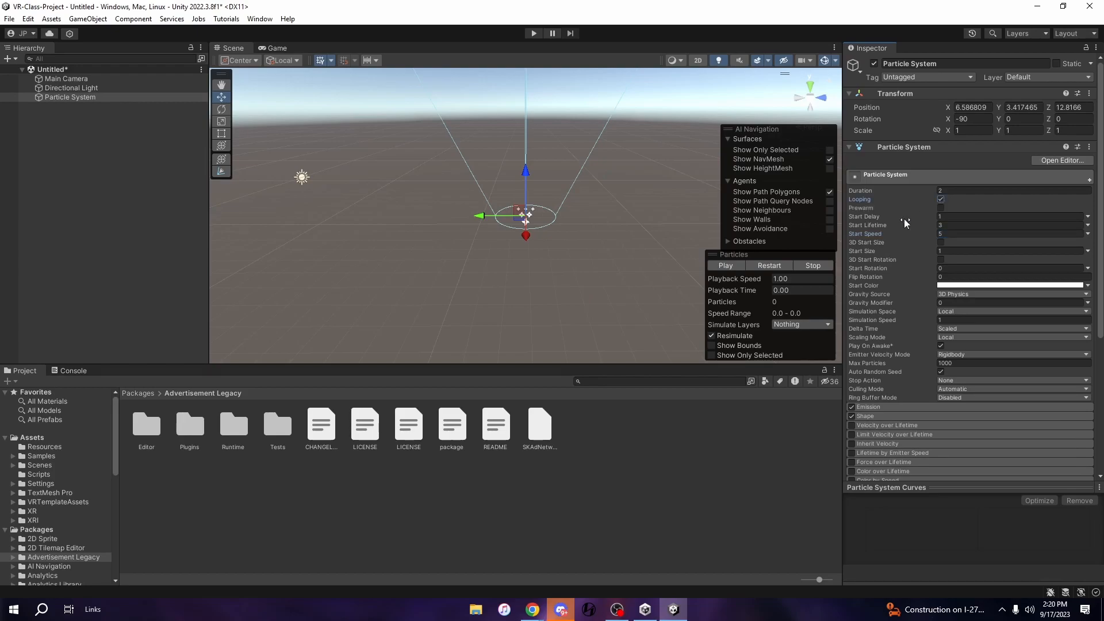
click(726, 265)
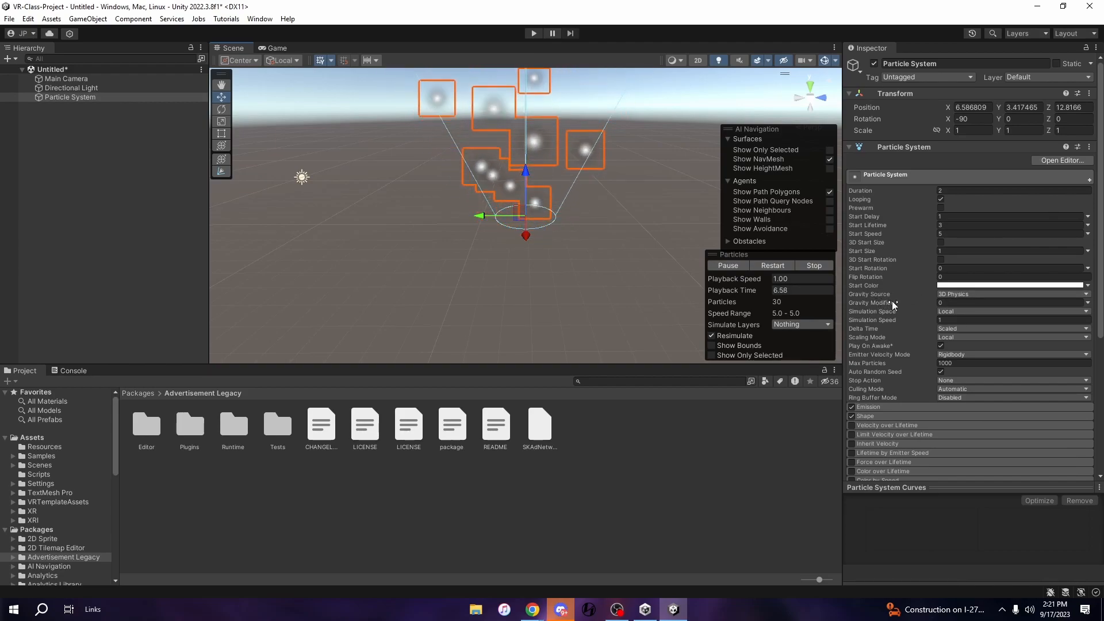
Set the particle system's Gravity Modifier to 4.
click(970, 303)
text(4)
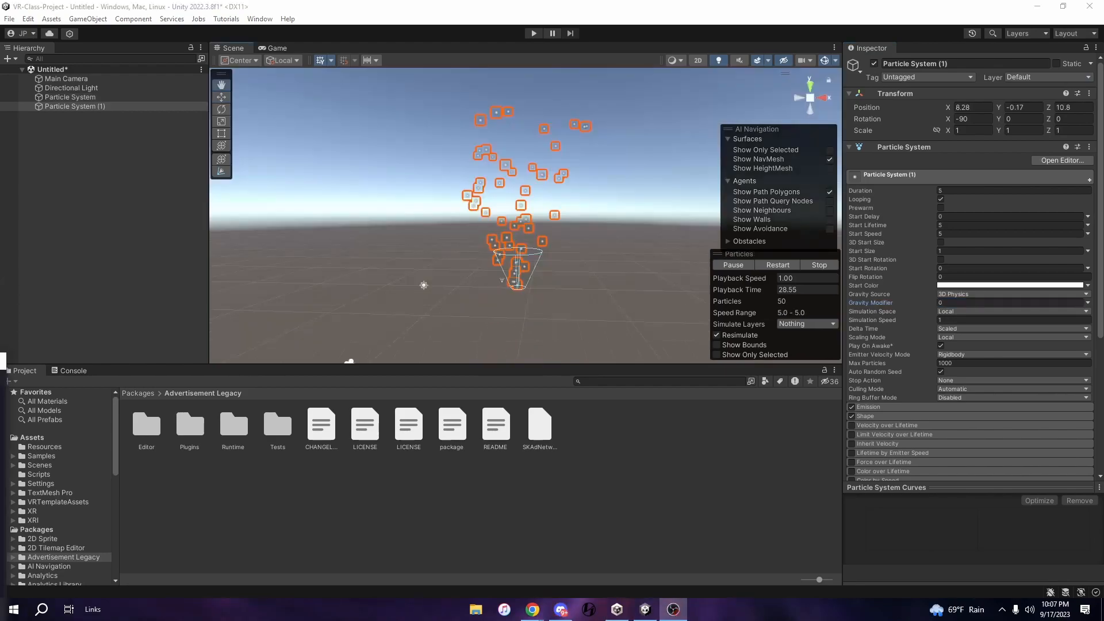
Expand the Emission module of Particle System (1), try a Rate over Time of 1, and restore it to 10.
click(917, 174)
click(896, 189)
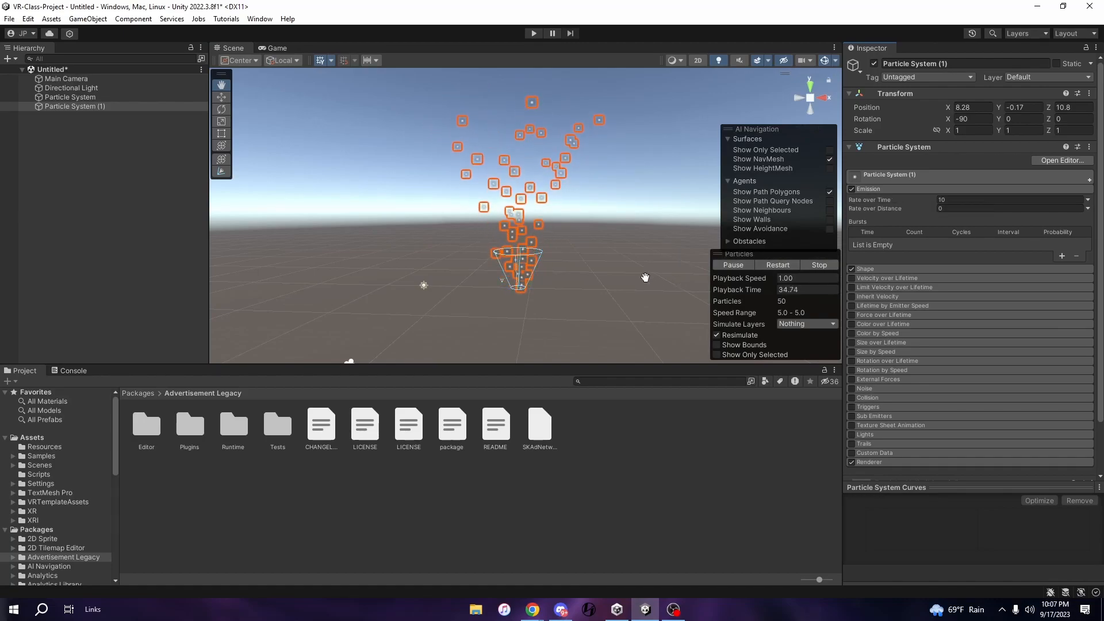
click(959, 197)
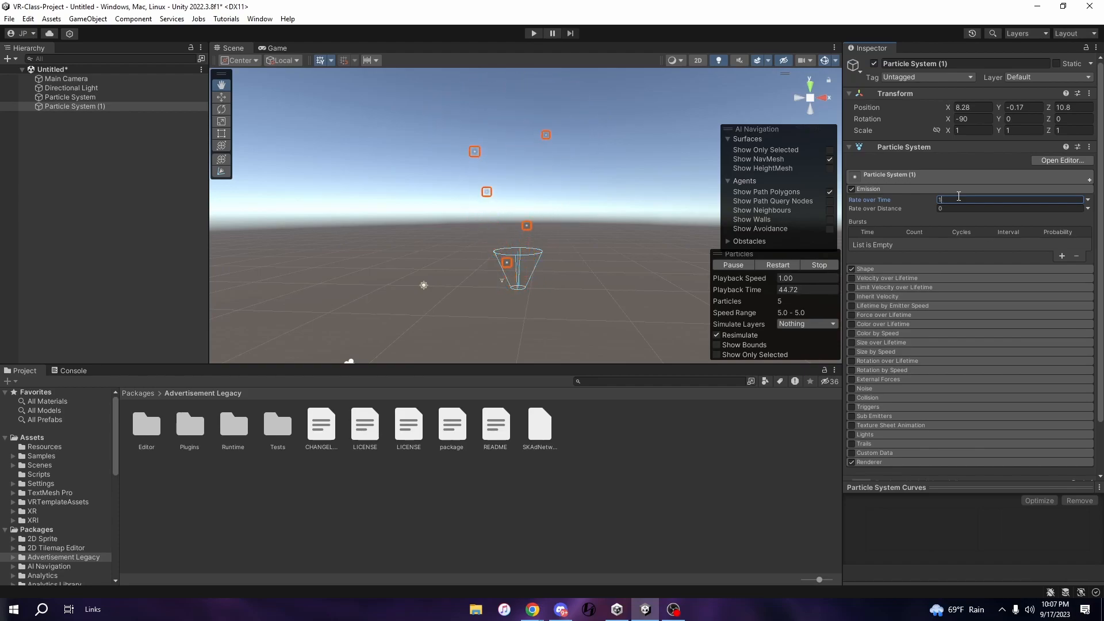
text(10)
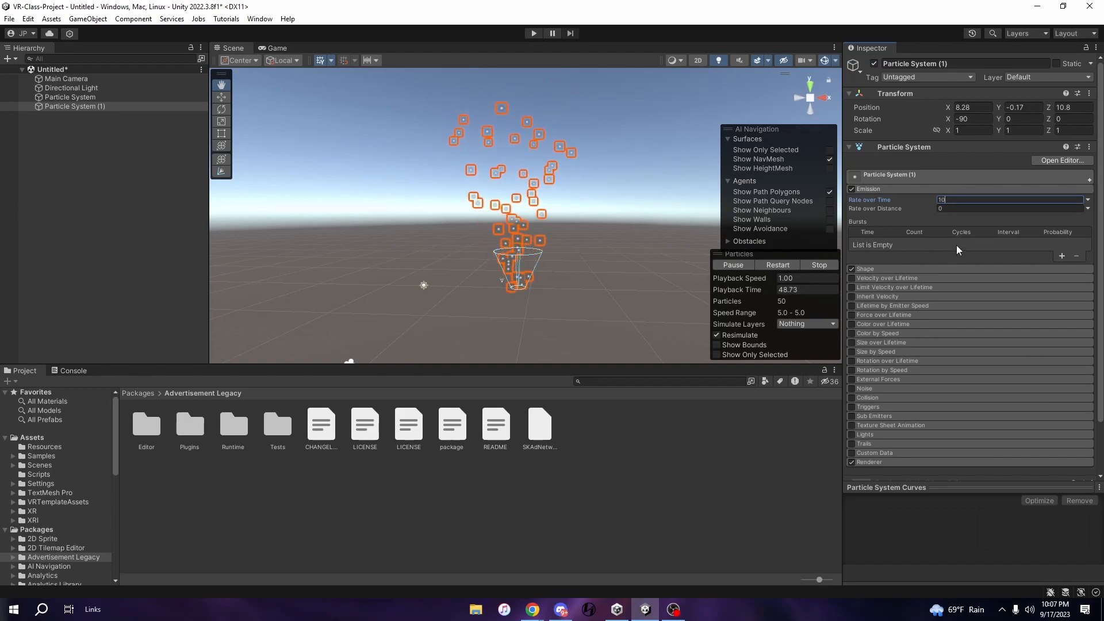
Add a burst to the Emission module and set its Time to 1.
click(1062, 256)
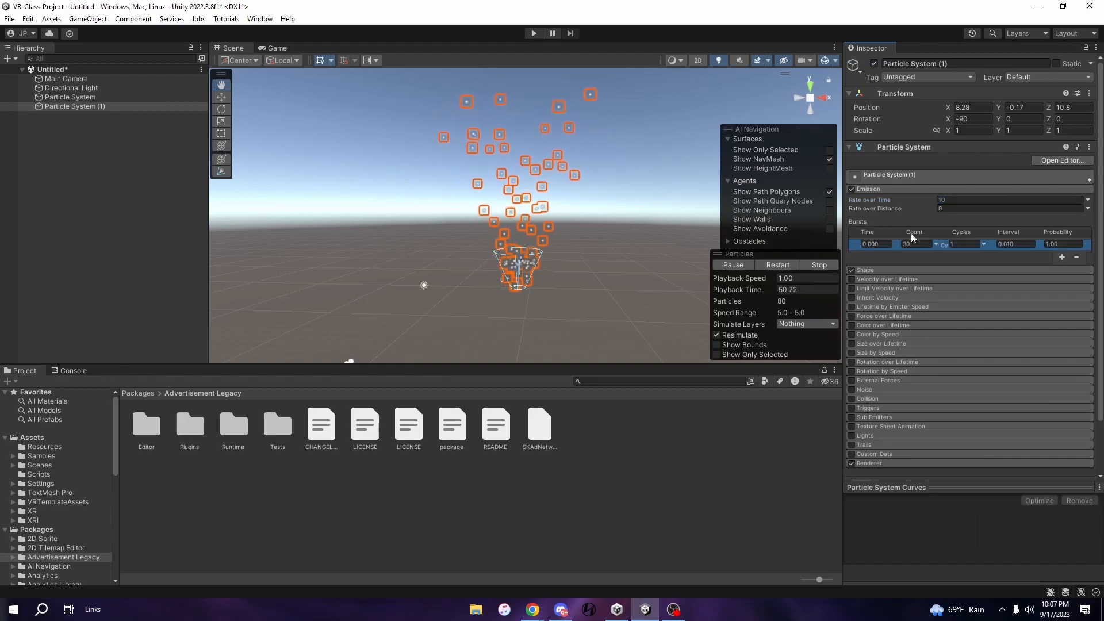
click(858, 243)
text(1)
Test a burst Count of 300 and reduce it to 3.
click(920, 246)
key(BackSpace)
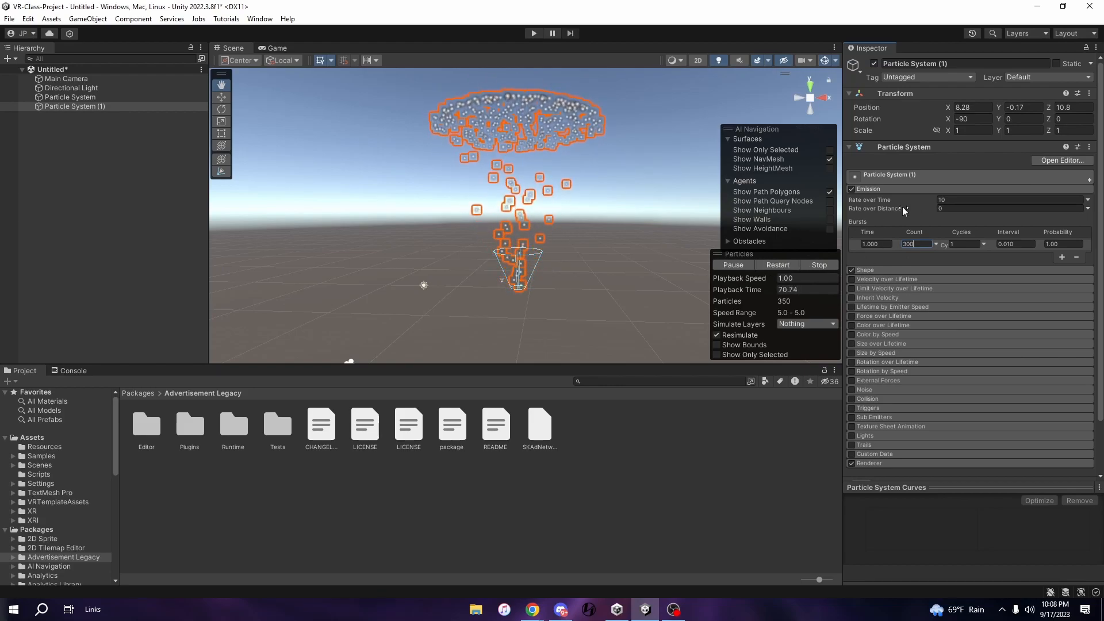
key(BackSpace)
key(BackSpace)
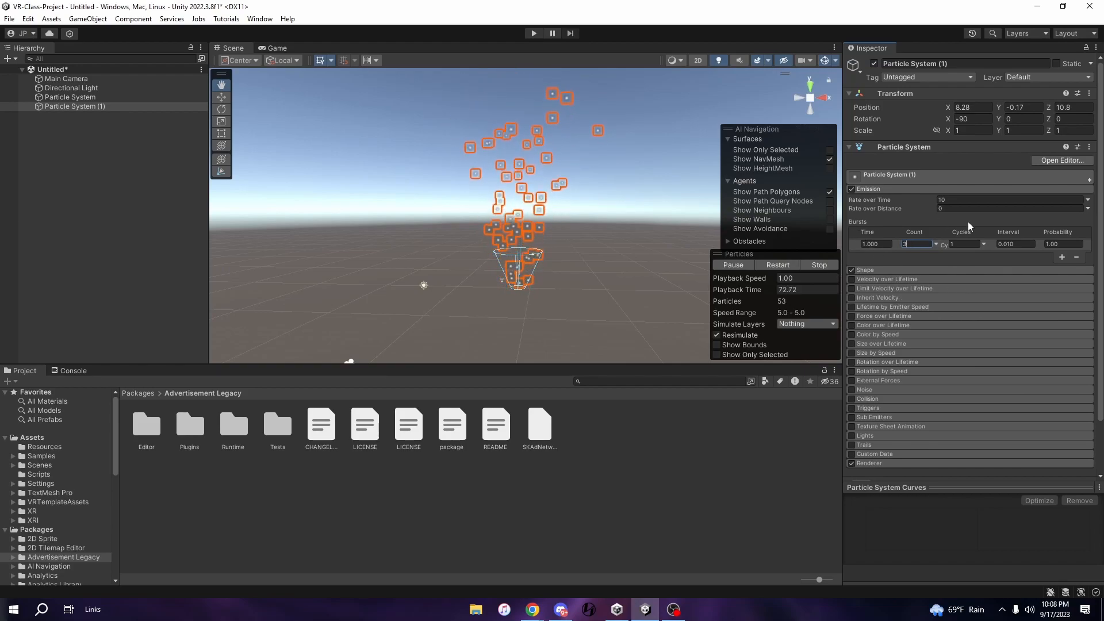
Remove the burst from the Emission module and collapse the module.
click(1075, 258)
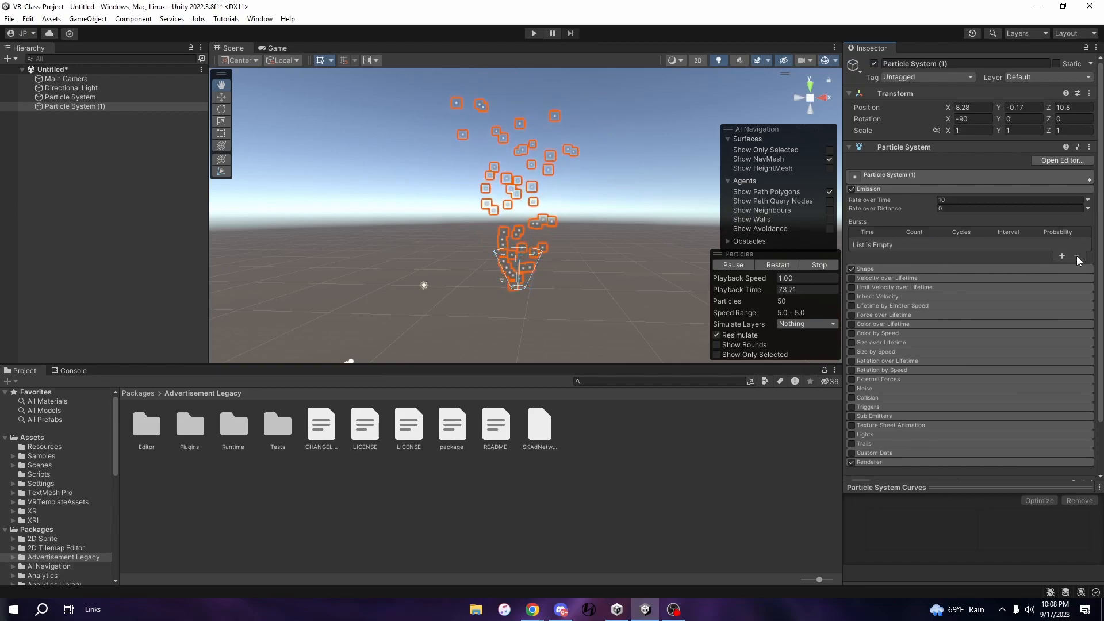
click(866, 189)
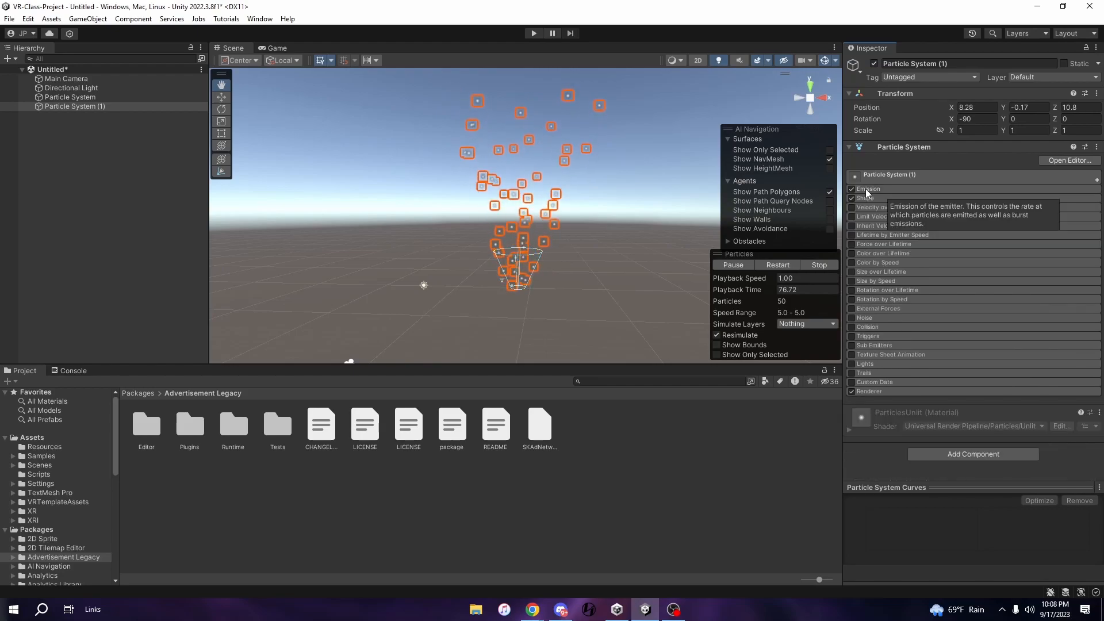
Expand the Shape module and try the Hemisphere and Sphere emitter shapes.
click(865, 198)
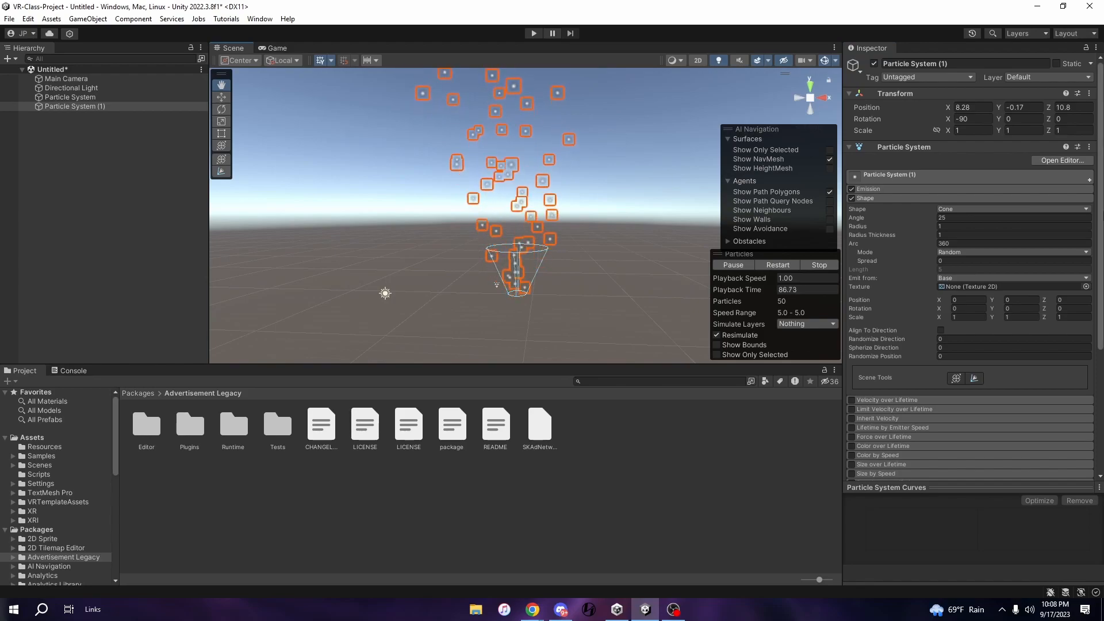
click(1006, 209)
click(1001, 229)
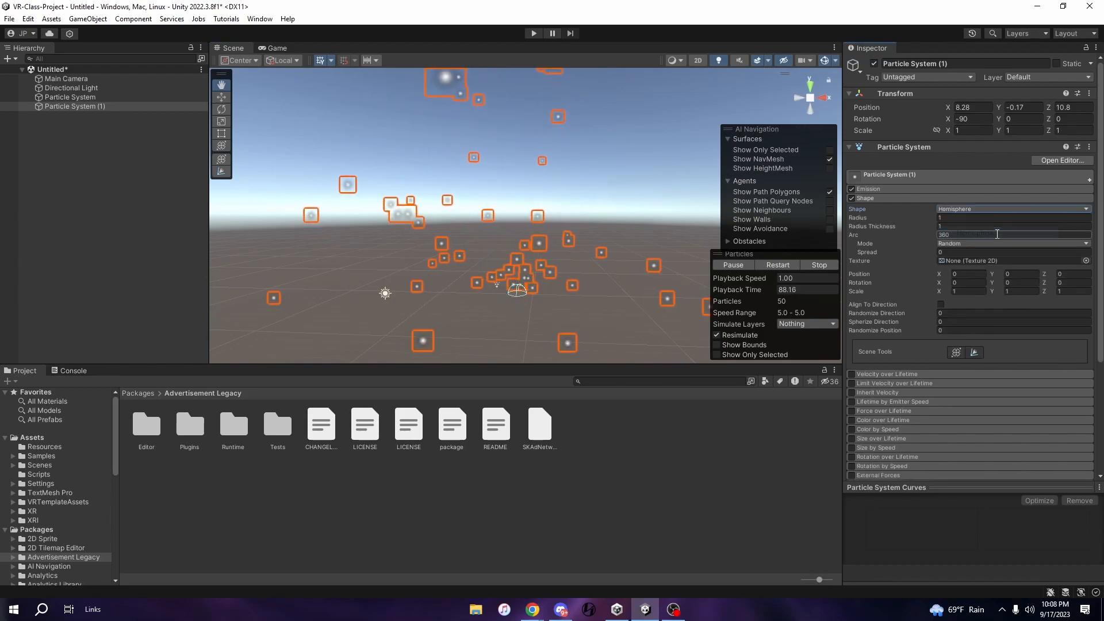
click(974, 210)
click(975, 217)
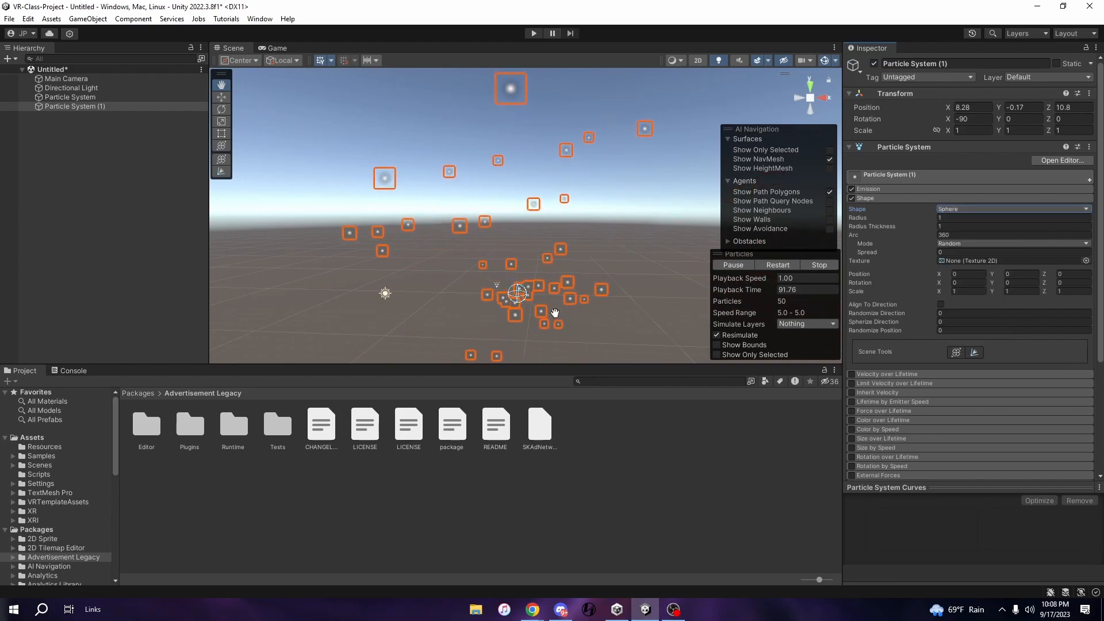
drag(521, 301, 513, 277)
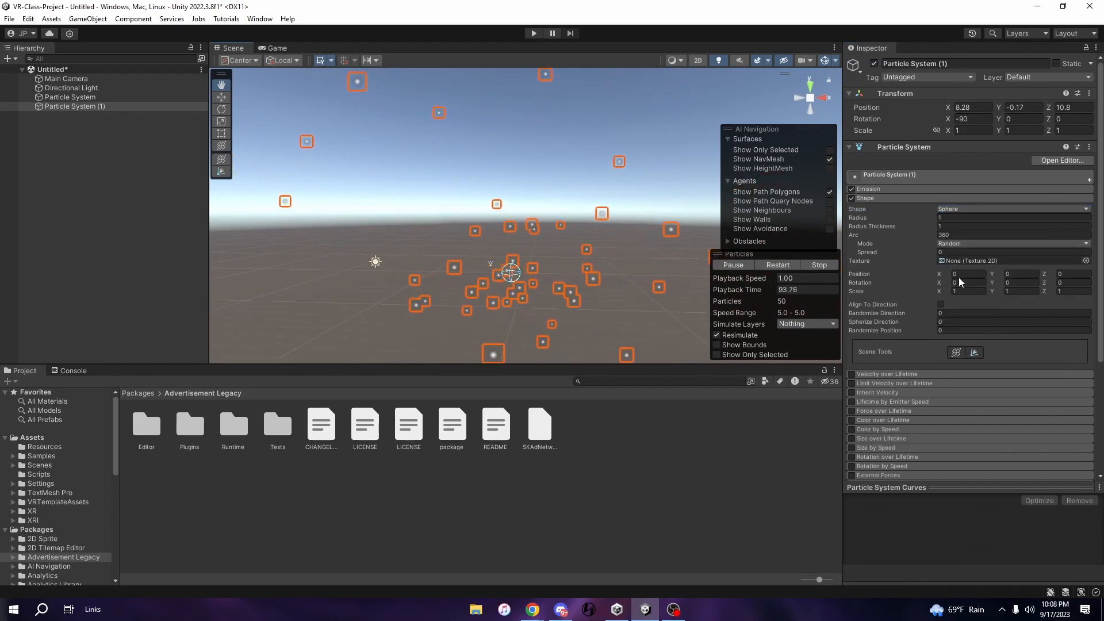
Try rotating the sphere emitter in the Shape module to X 3.11 and Y -2.63.
click(861, 274)
click(946, 283)
text(-5.3)
drag(836, 281, 955, 276)
Try the Donut emitter shape with its Rotation at about X -29 and Y -67.24 and its Scale X at 0.18.
click(944, 209)
click(950, 259)
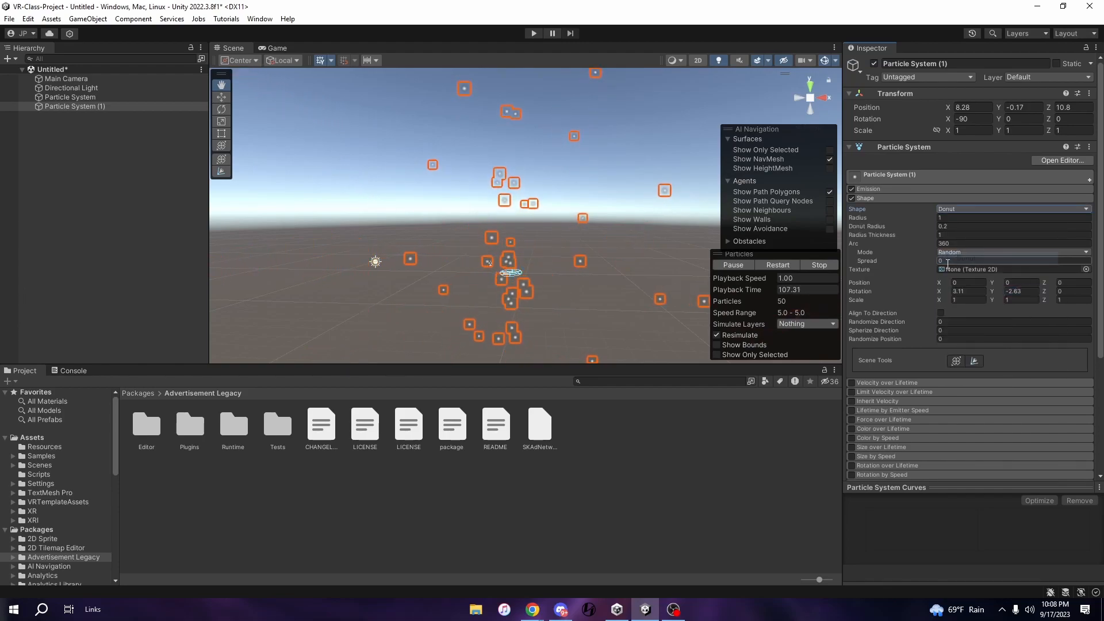
drag(939, 291, 459, 298)
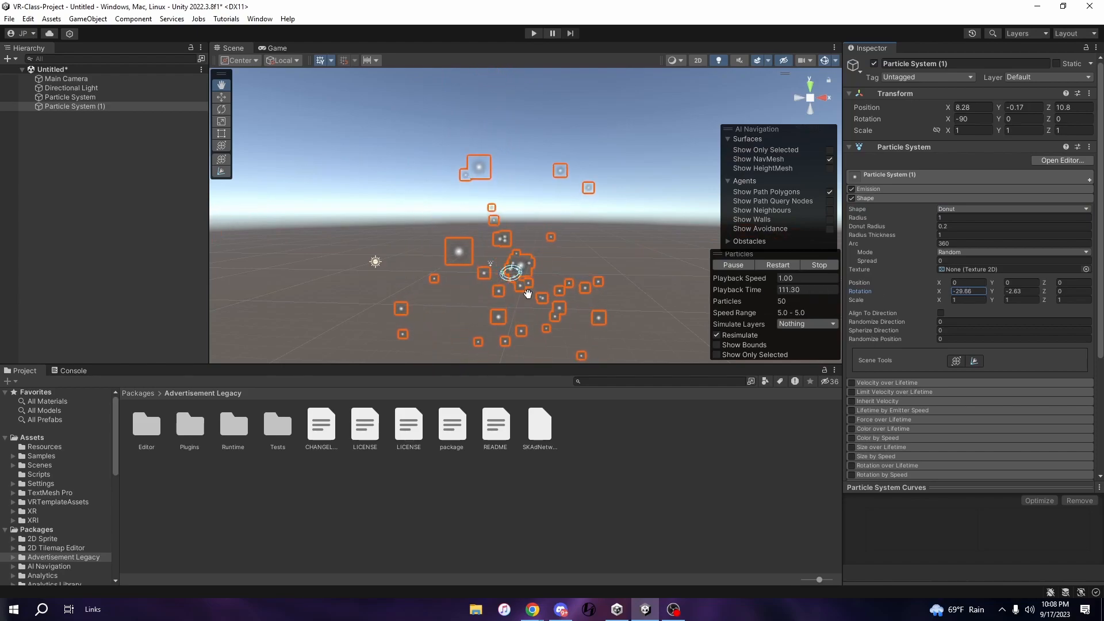
drag(992, 291, 940, 298)
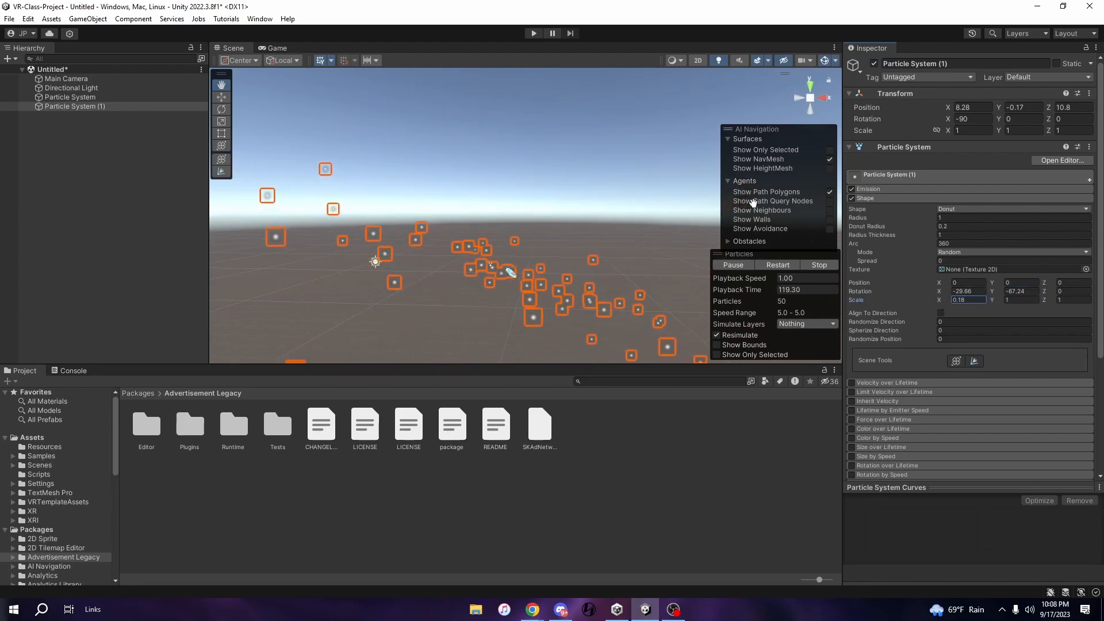
Undo the Shape module changes back to the Cone emitter with its original rotation and scale.
key(ctrl+z)
key(ctrl+z)
key(ctrl+z)
key(ctrl+z)
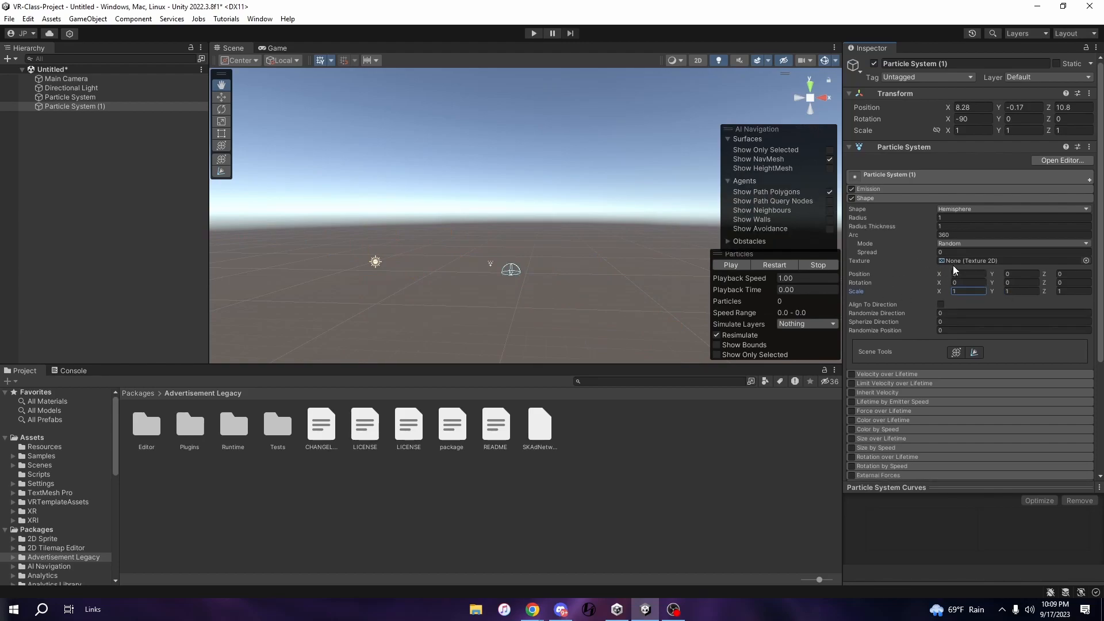
key(ctrl+z)
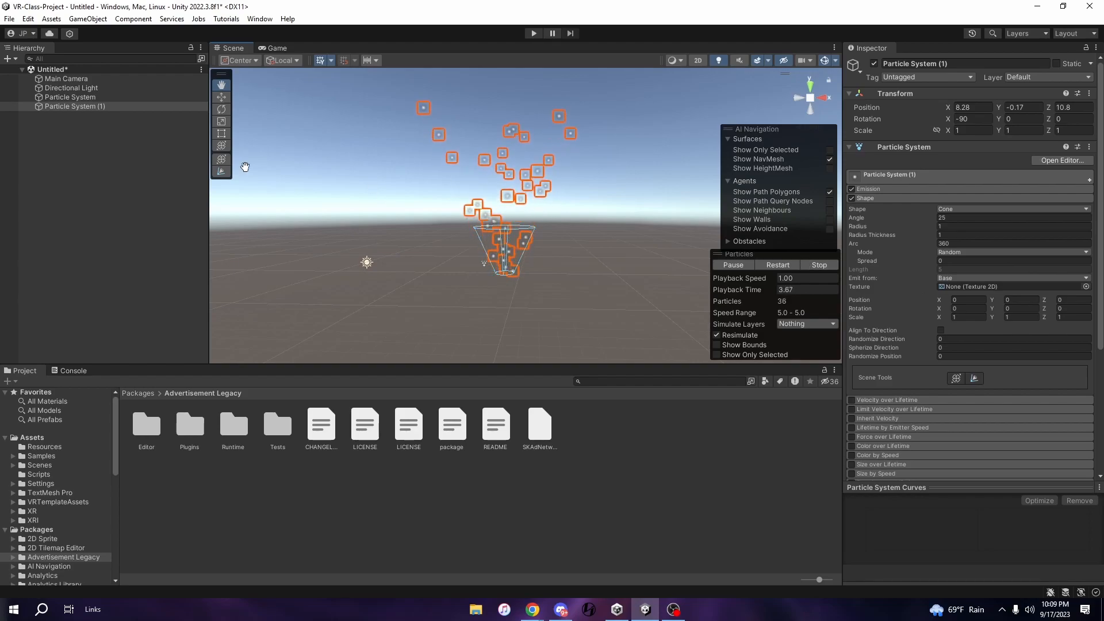
Collapse the Shape module and expand the Velocity over Lifetime and Limit Velocity over Lifetime modules.
scroll(861, 396, down, 2)
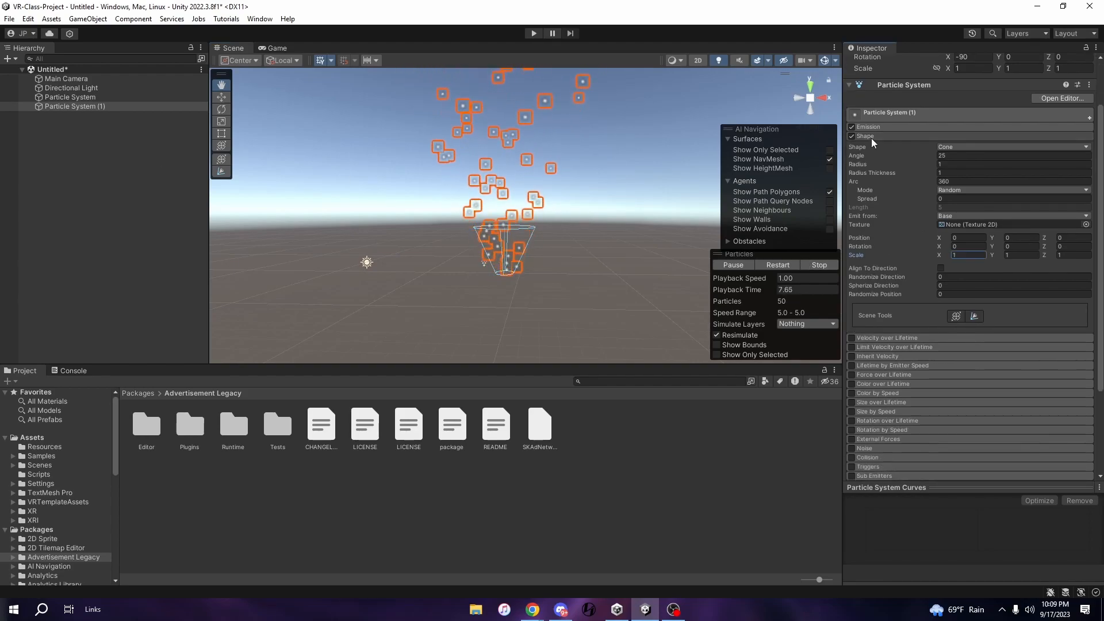
click(870, 137)
click(878, 207)
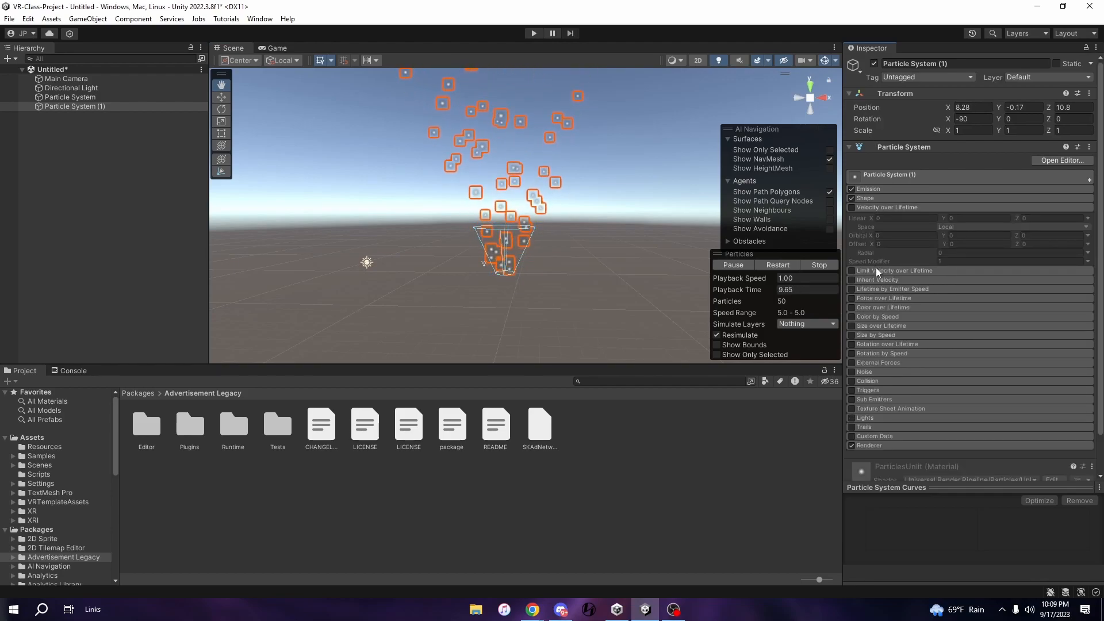
click(876, 271)
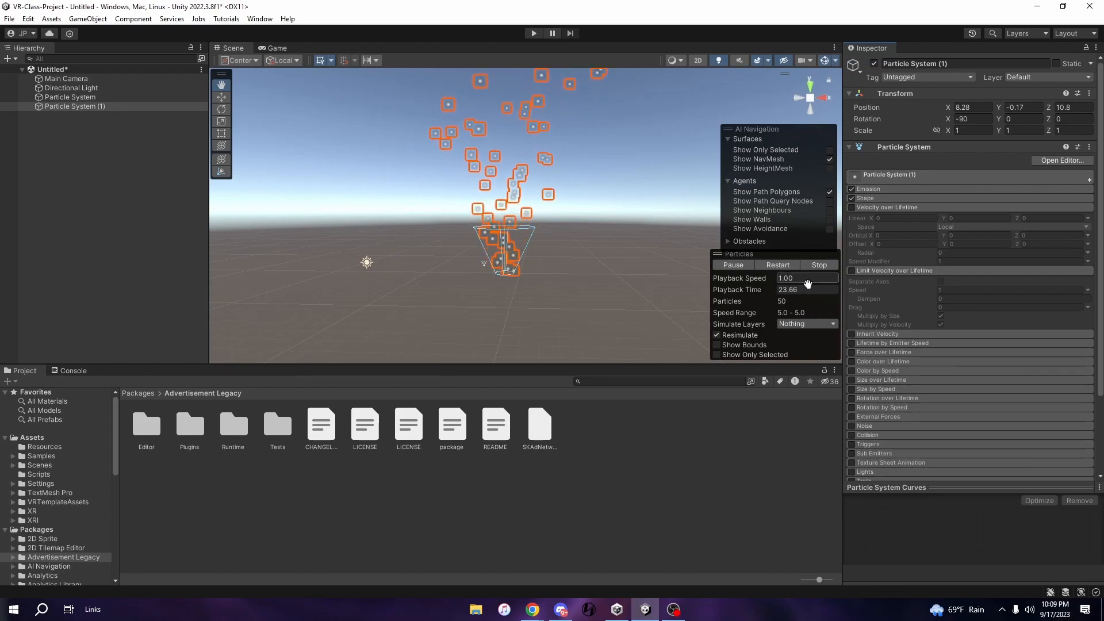
Enable Velocity over Lifetime and test Radial 0.07 and Speed Modifier 0.88, restoring them to 0 and 1.
click(852, 207)
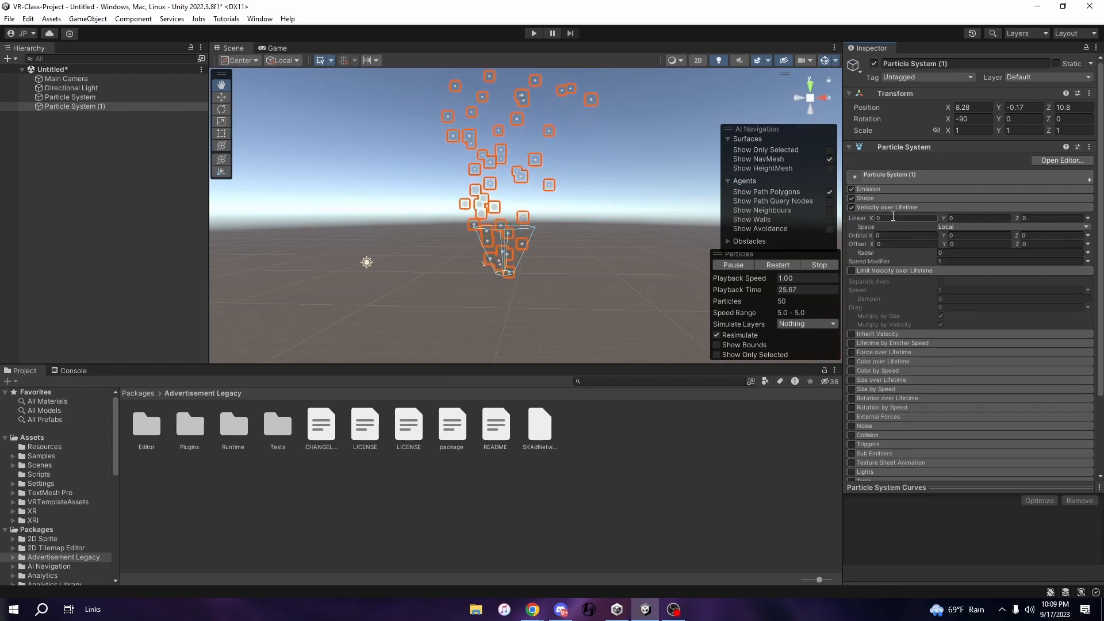
drag(868, 216, 886, 257)
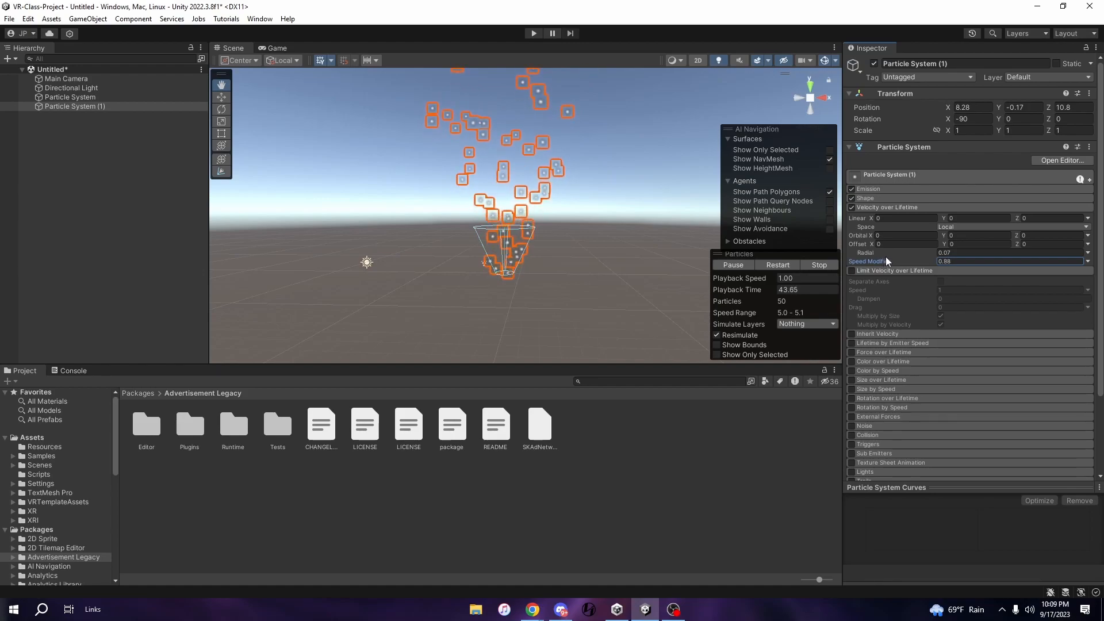
key(ctrl+z)
key(ctrl+z)
click(730, 266)
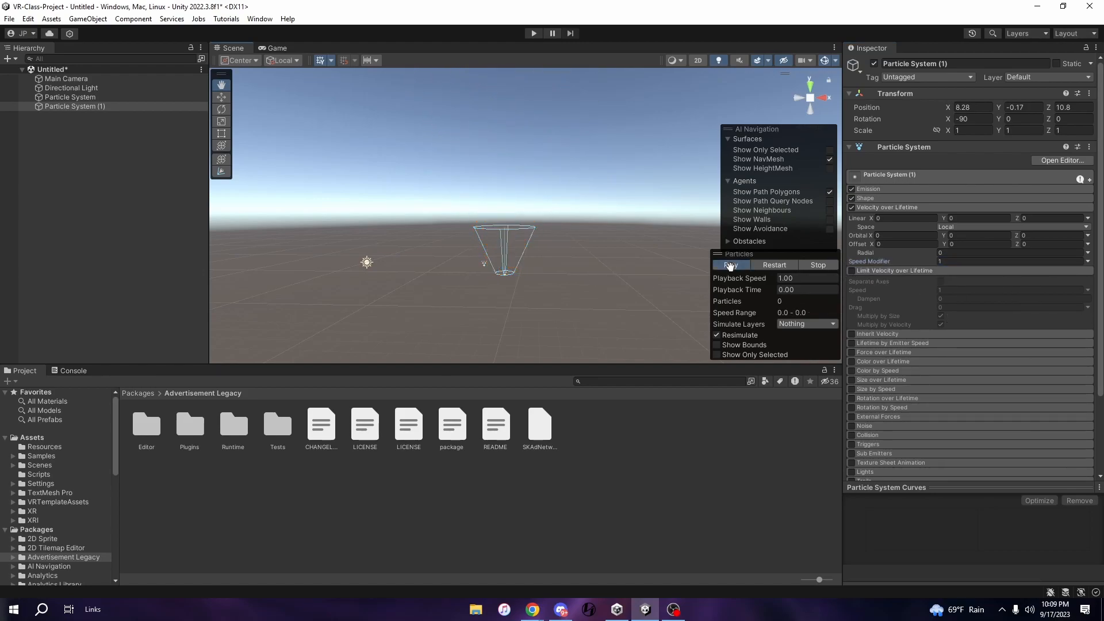
Enable Limit Velocity over Lifetime and try adjusting its Dampen value.
click(852, 271)
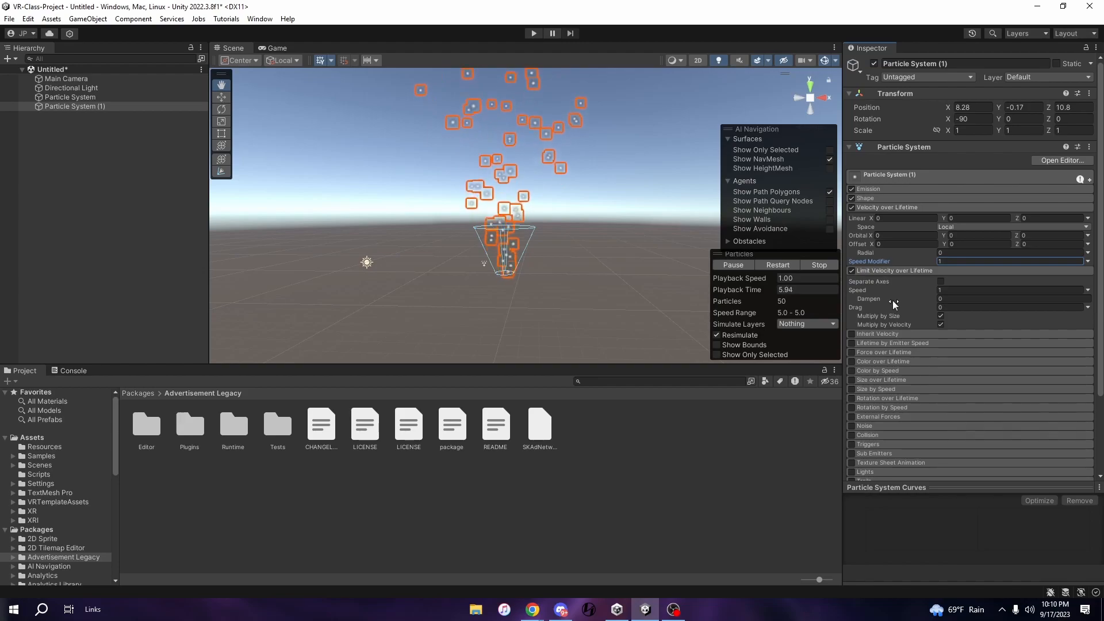
click(944, 299)
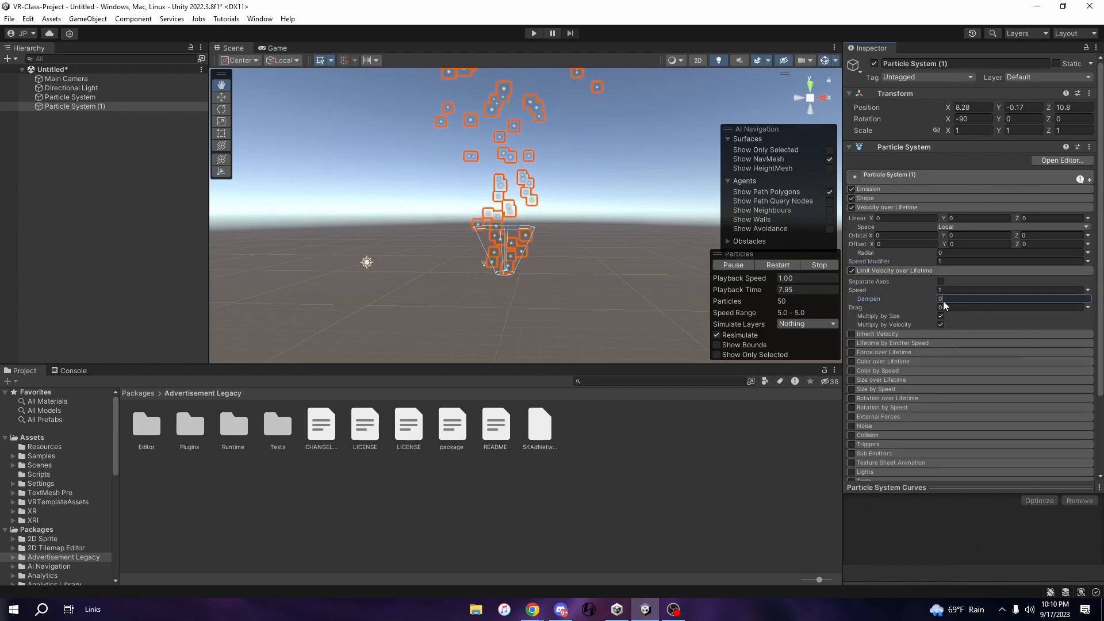
mouse_move(895, 300)
mouse_down()
mouse_move(906, 297)
mouse_move(850, 299)
mouse_move(903, 300)
mouse_move(873, 299)
mouse_up()
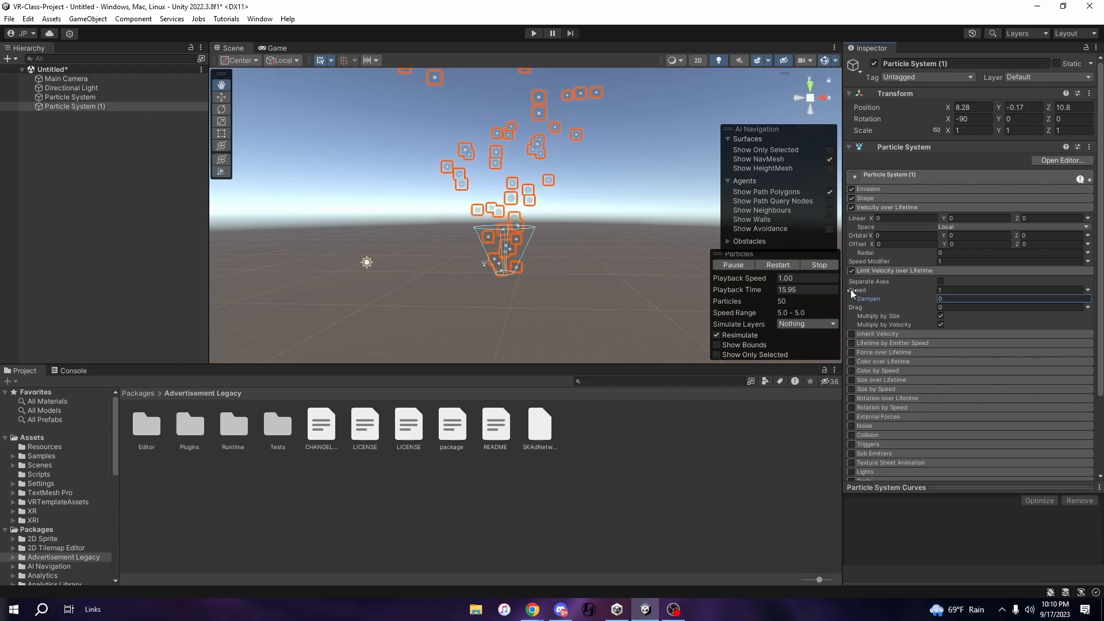
Enable and expand the Inherit Velocity module and set its Multiplier to 2.05.
click(852, 333)
click(869, 333)
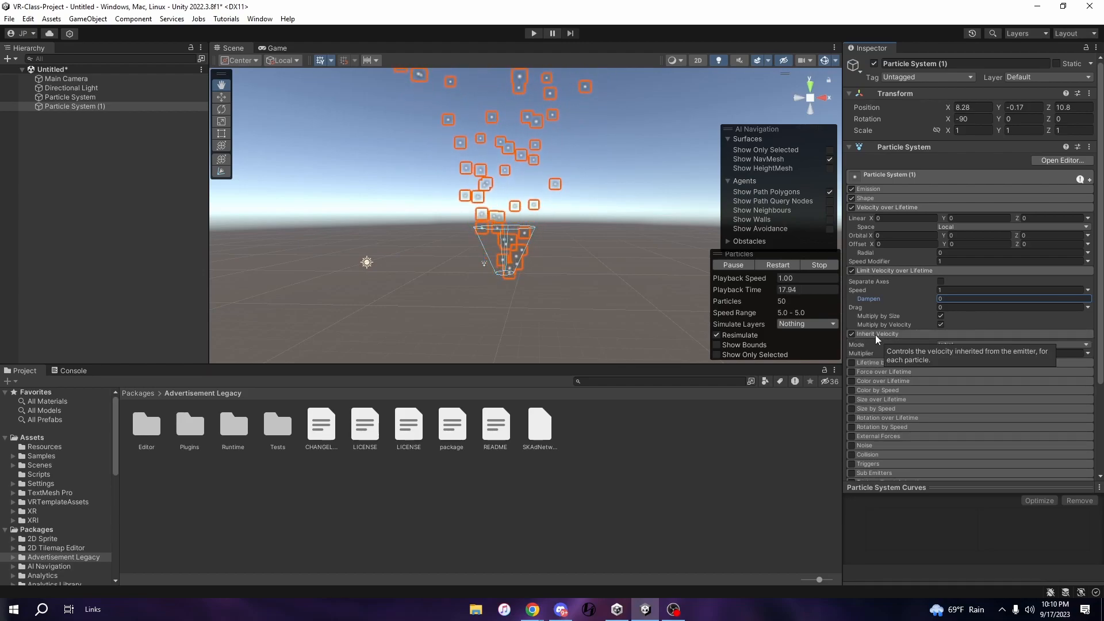
drag(886, 353, 928, 353)
Move Particle System (1) around the scene with the Move tool, ending at about X 12.45, Y -4.08.
drag(492, 306, 517, 253)
click(221, 97)
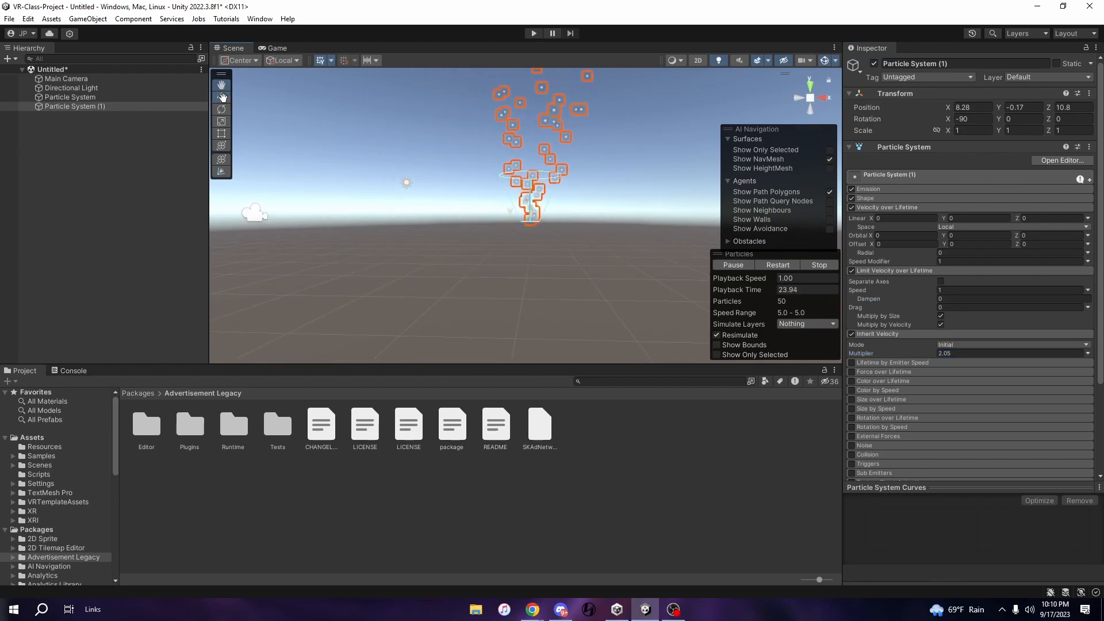
mouse_move(570, 222)
mouse_down()
mouse_move(636, 233)
mouse_move(549, 220)
mouse_up()
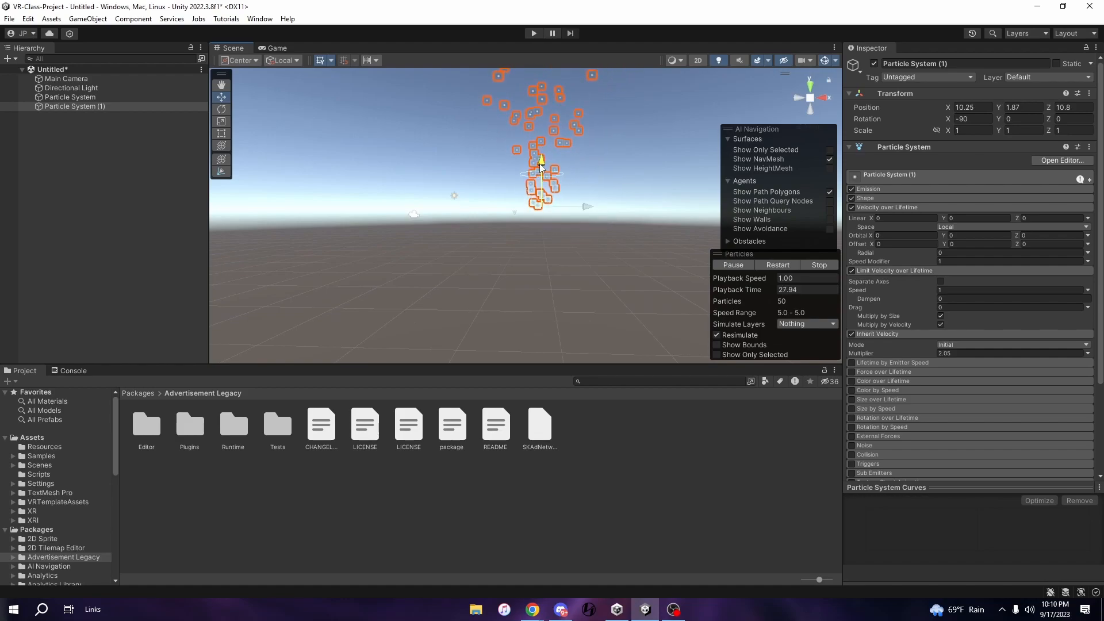
click(540, 233)
click(540, 233)
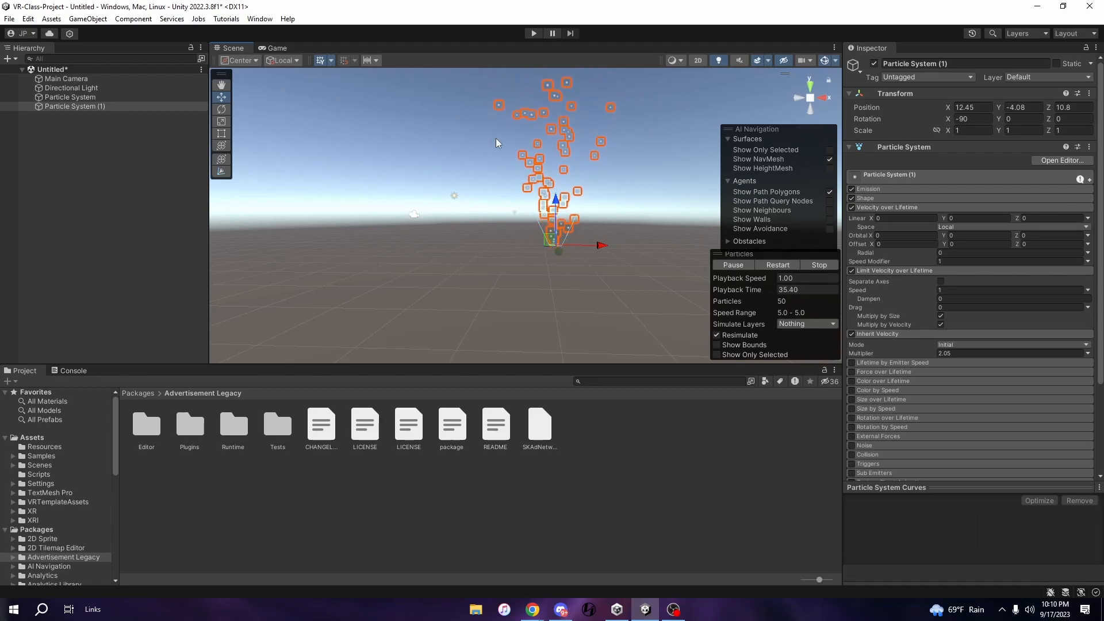
Collapse and disable the Inherit Velocity and Limit Velocity over Lifetime modules.
click(887, 334)
click(853, 270)
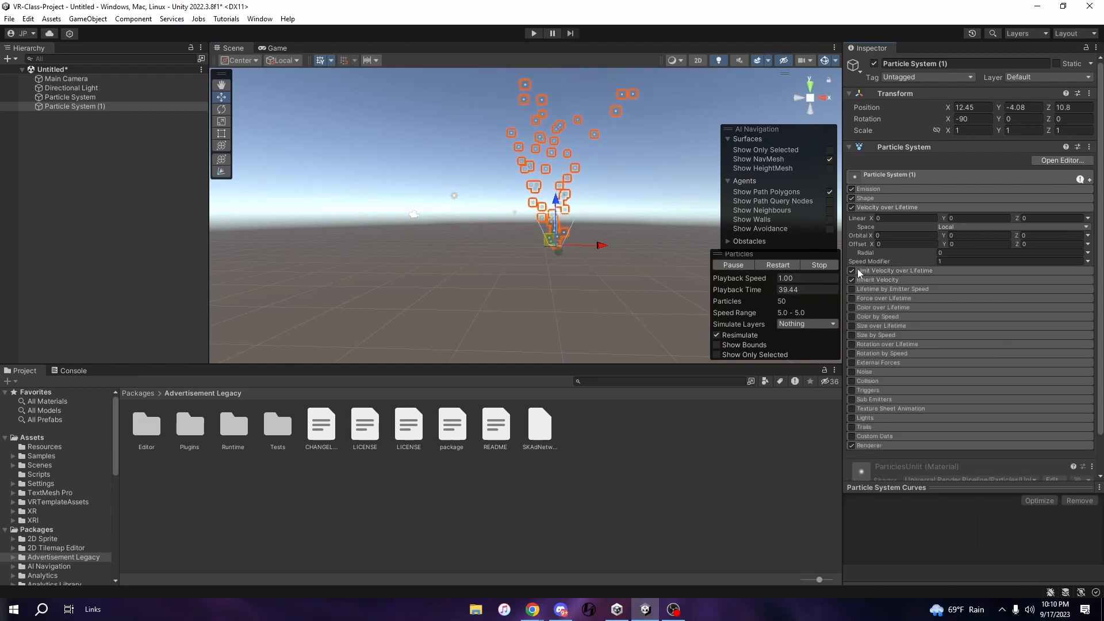
Test Lifetime by Emitter Speed while moving the particle system to about X 5.23, and disable the module again.
click(852, 289)
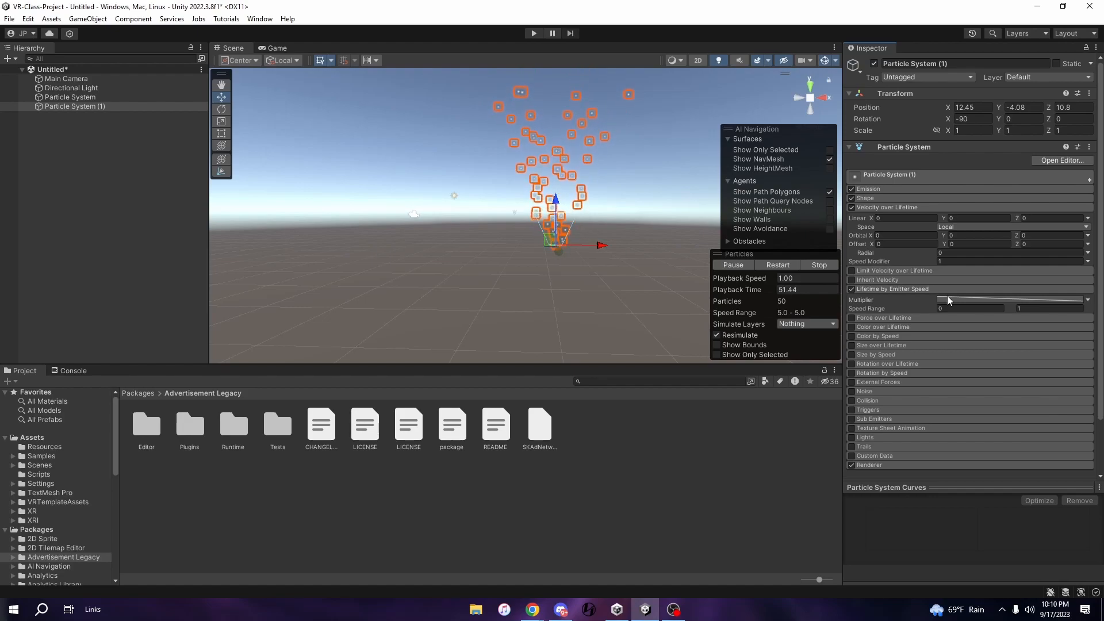
drag(557, 245, 514, 288)
scroll(626, 272, up, 4)
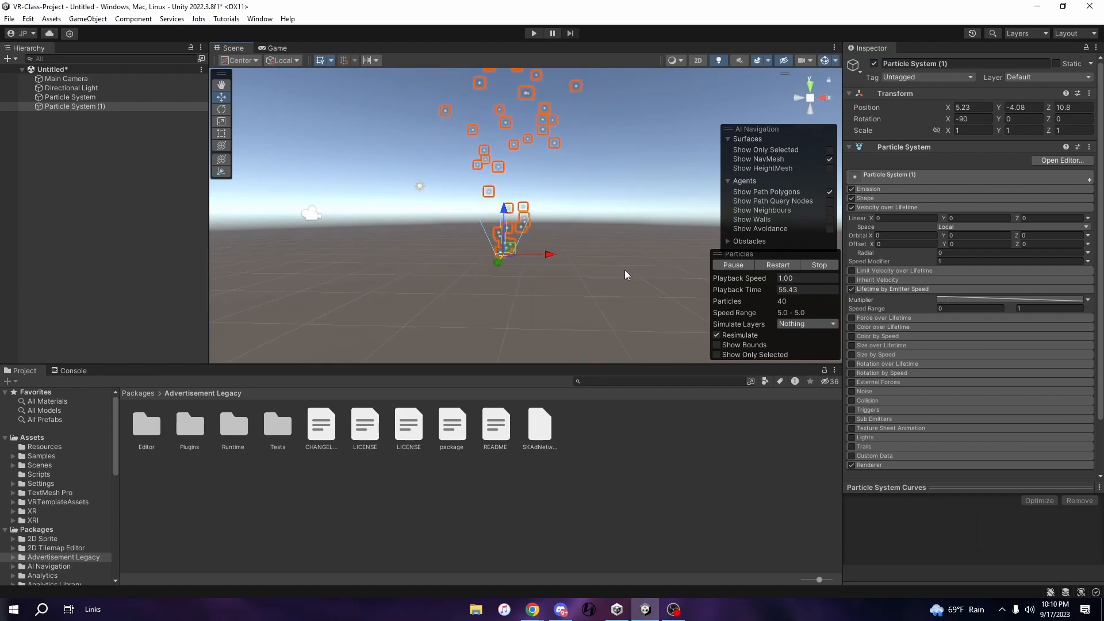
click(852, 289)
Enable Color over Lifetime and set the start color of its gradient to red EA1818.
click(877, 327)
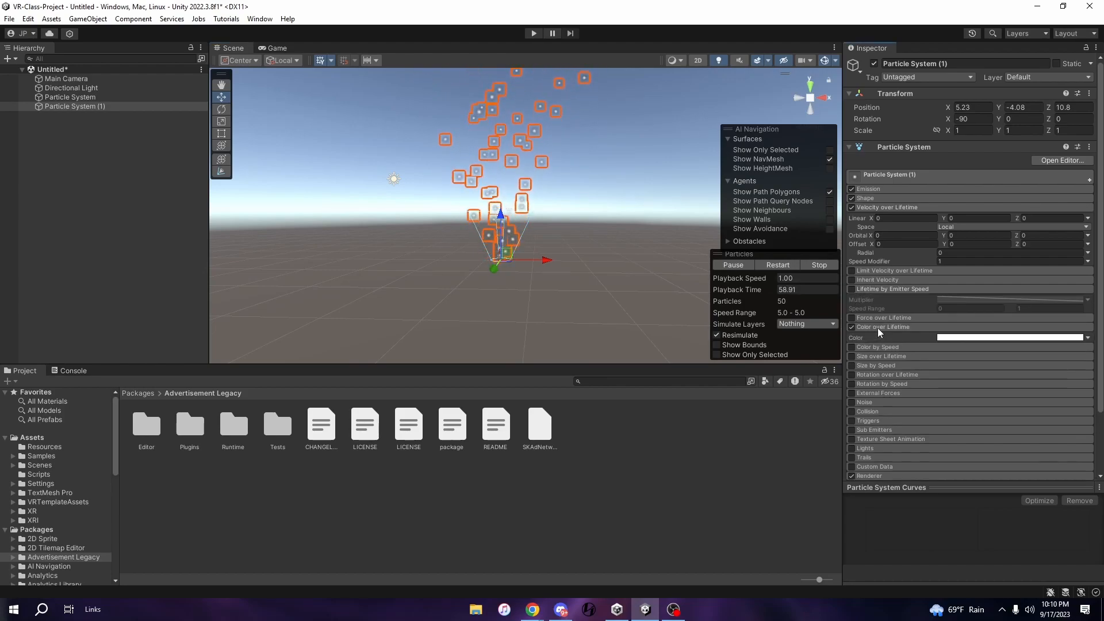
click(943, 338)
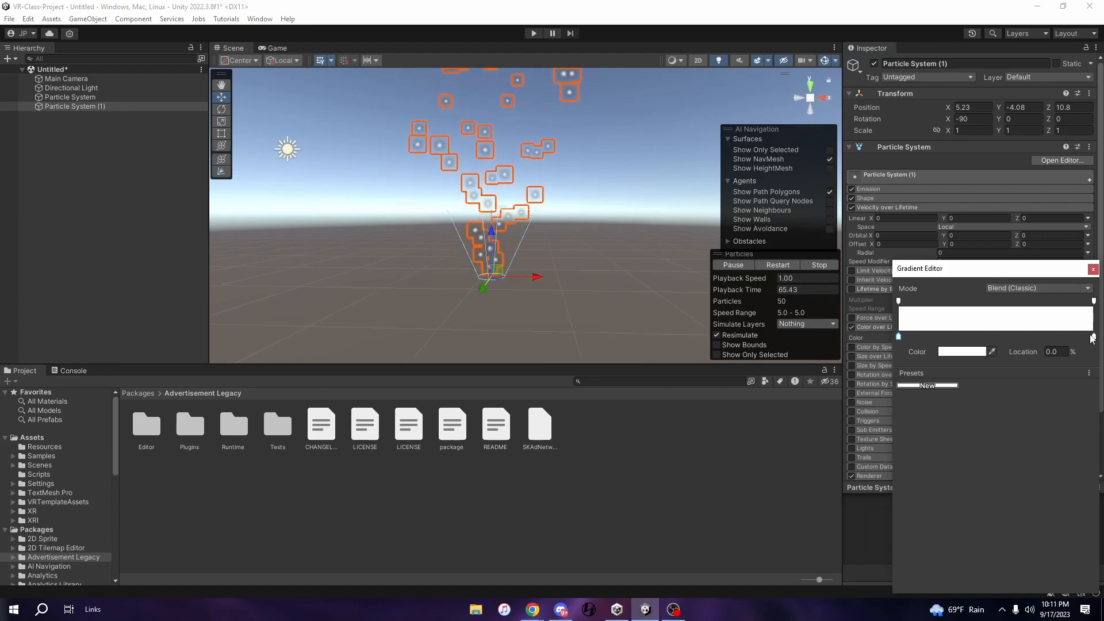
click(993, 351)
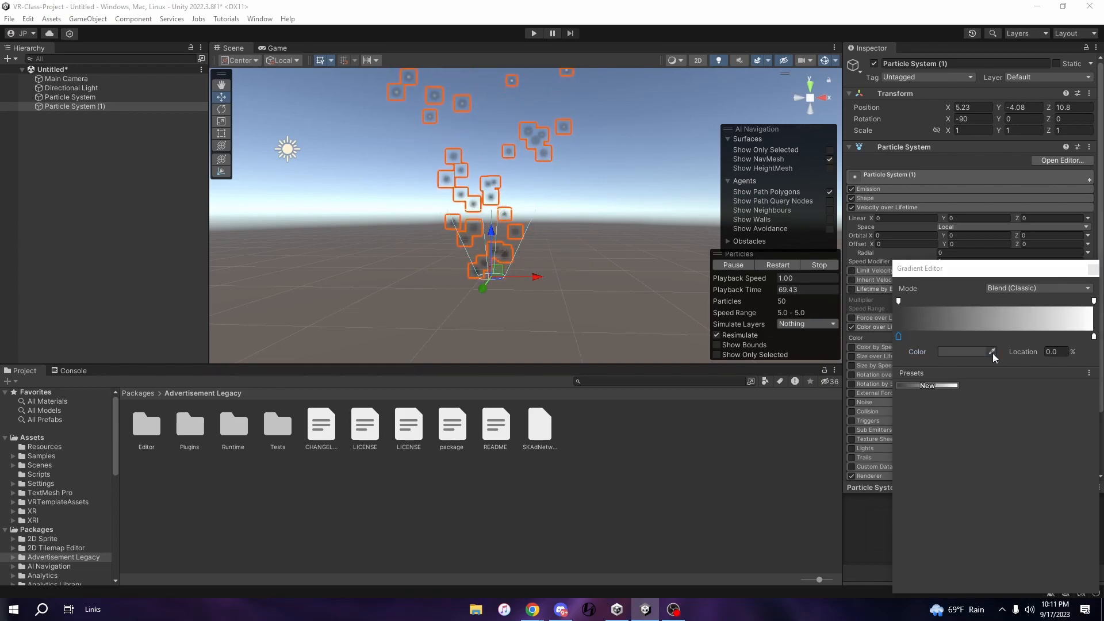
click(972, 351)
click(960, 351)
drag(957, 382, 1009, 345)
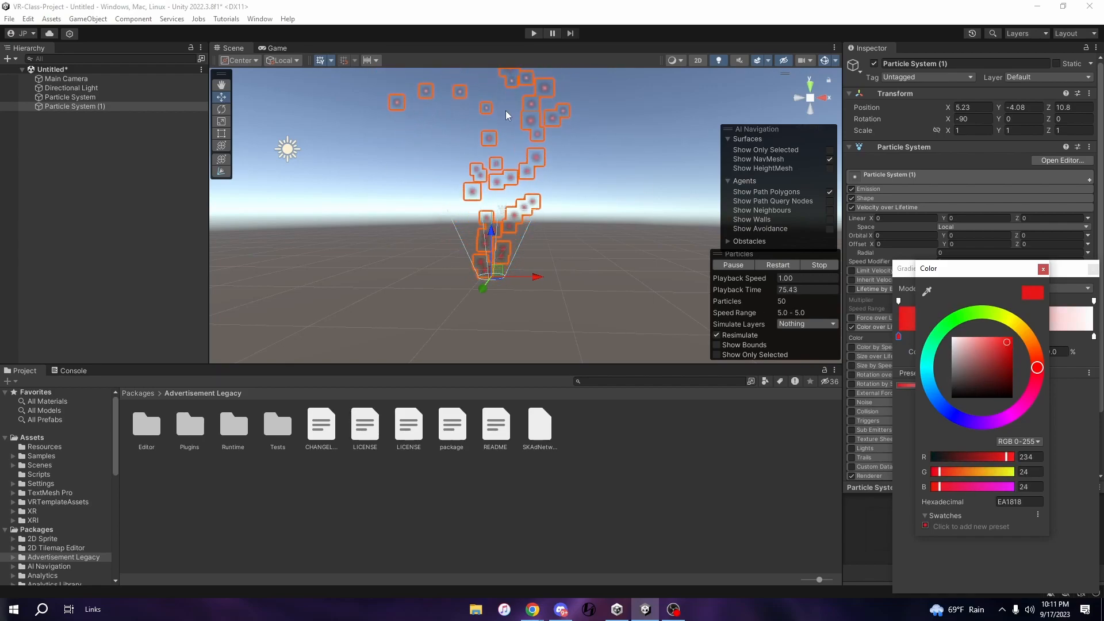
click(1043, 269)
click(1093, 337)
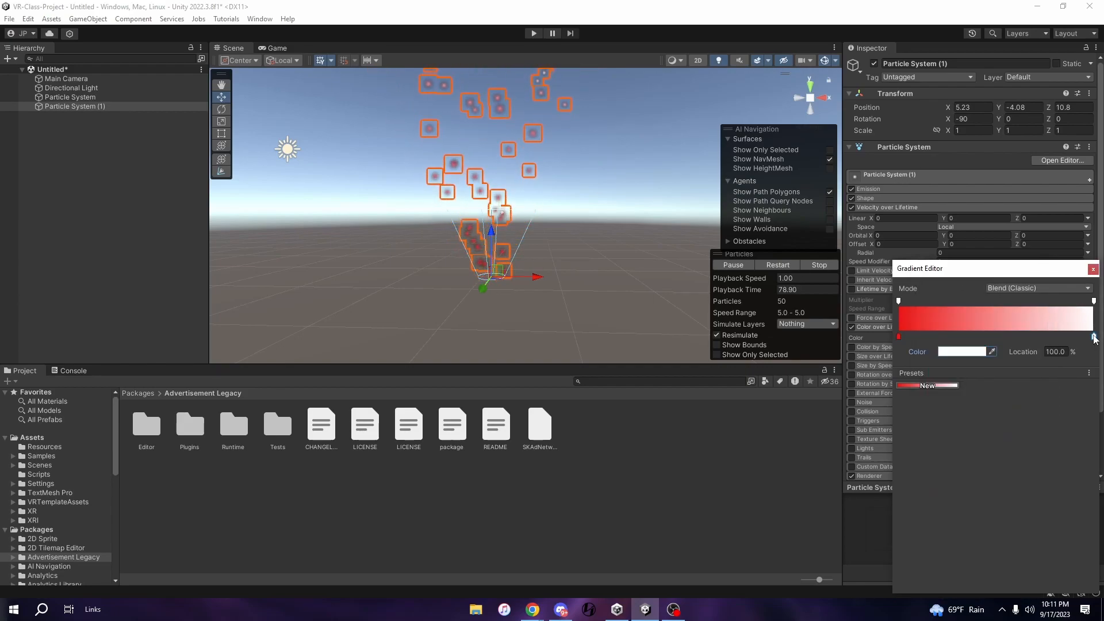
click(953, 354)
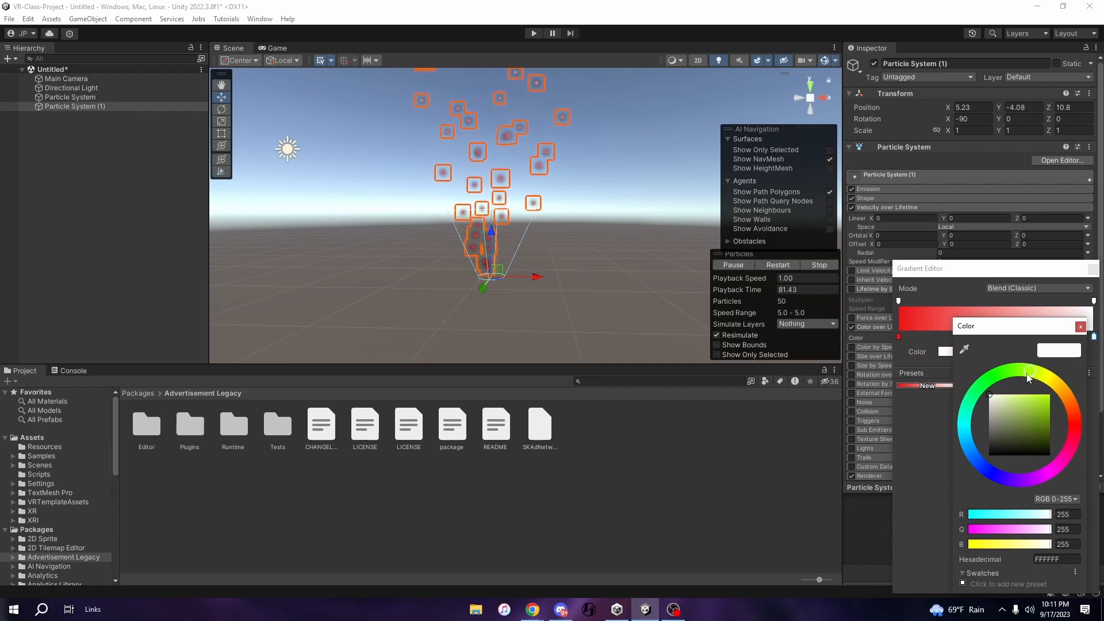
click(1080, 327)
click(963, 354)
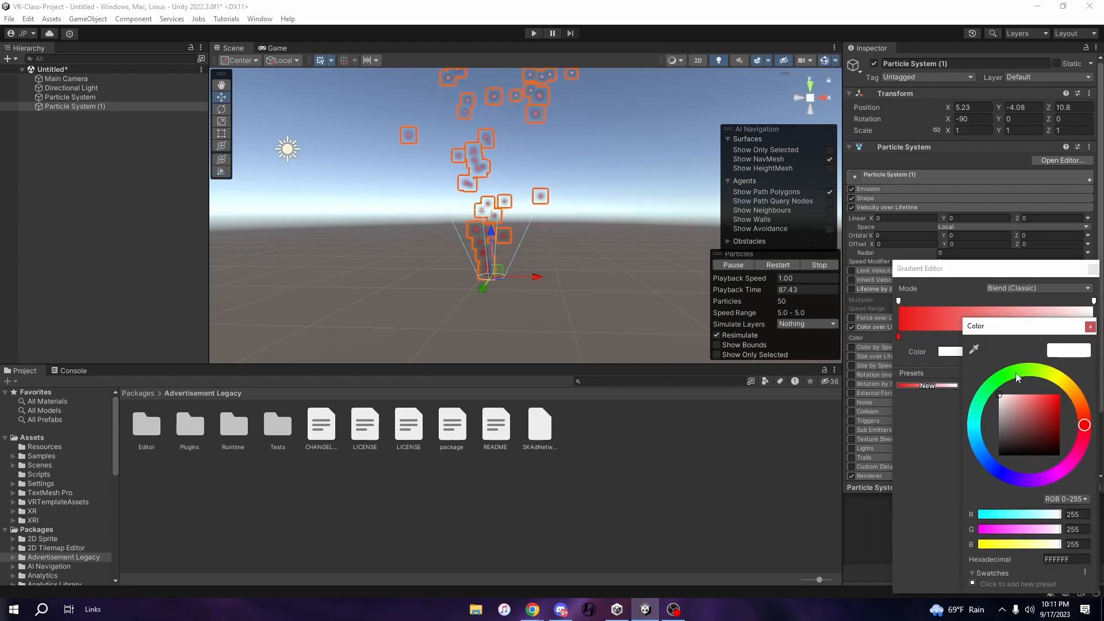
key(Escape)
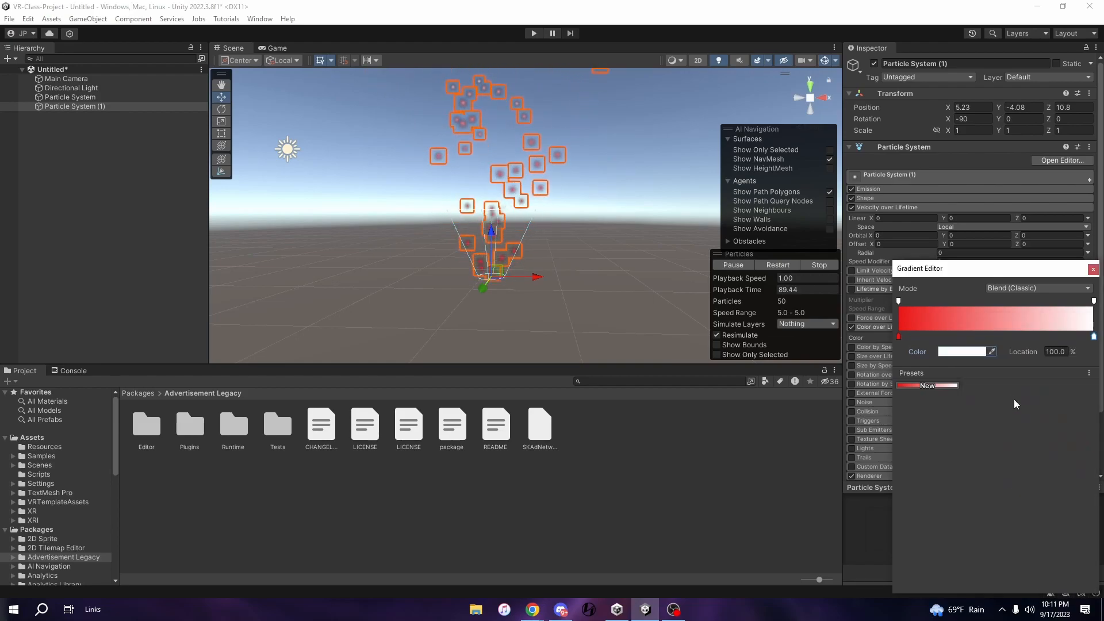
Set the end color of the Color over Lifetime gradient to green 1AAE26, with its color key at 94.7%.
click(1094, 302)
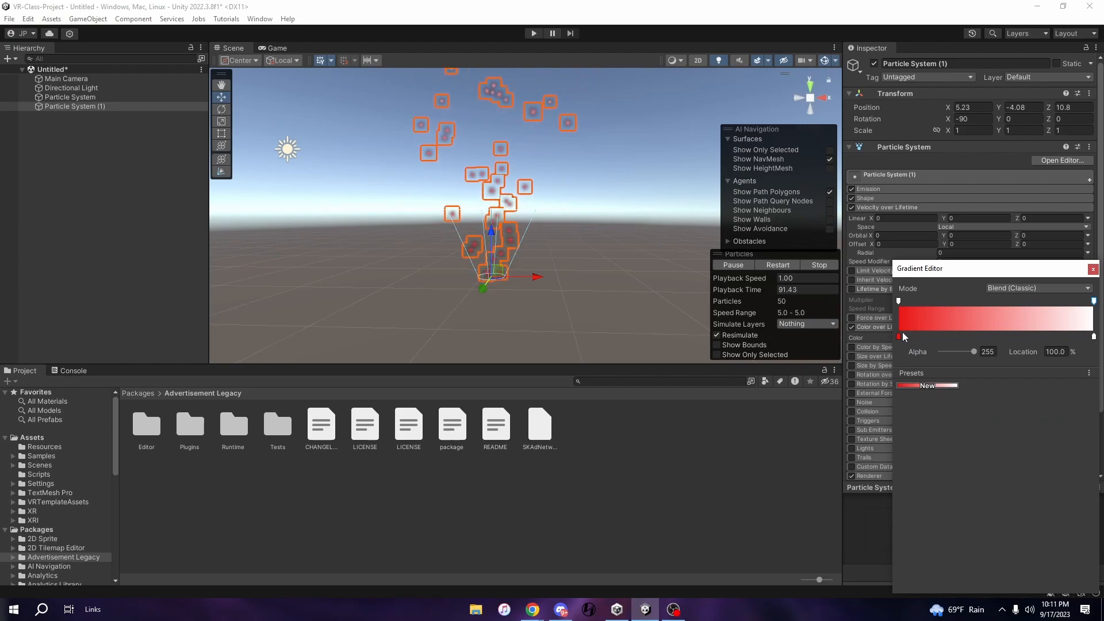
click(1093, 337)
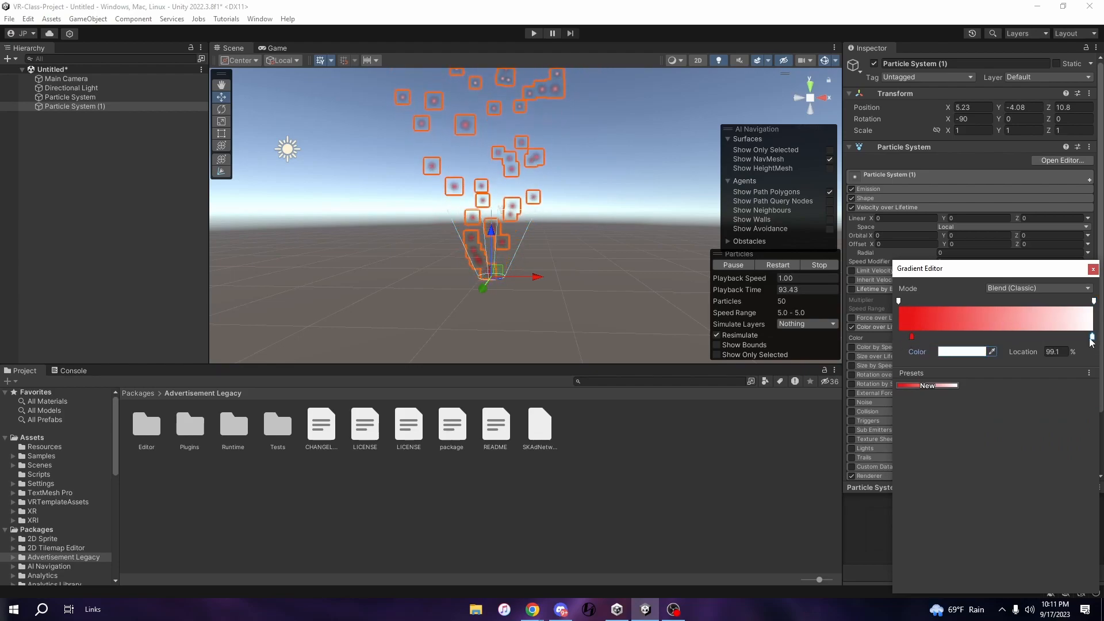
click(980, 353)
mouse_move(1013, 396)
mouse_down()
mouse_move(1045, 413)
mouse_move(1046, 431)
mouse_move(1028, 444)
mouse_move(1024, 415)
mouse_move(1051, 406)
mouse_move(1055, 416)
mouse_up()
click(996, 380)
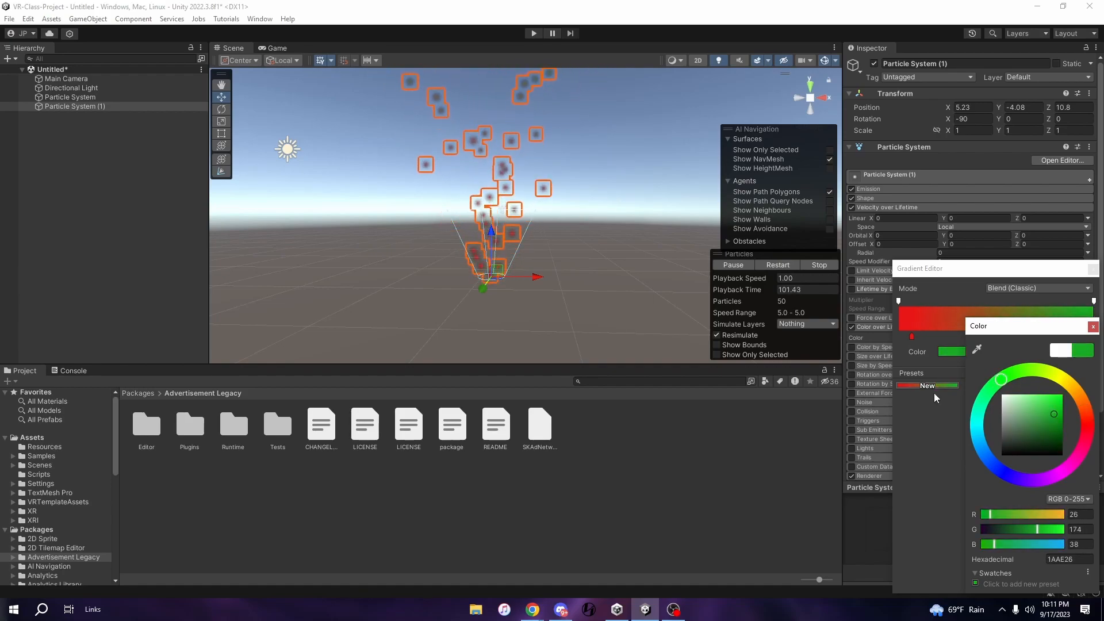
scroll(581, 162, down, 2)
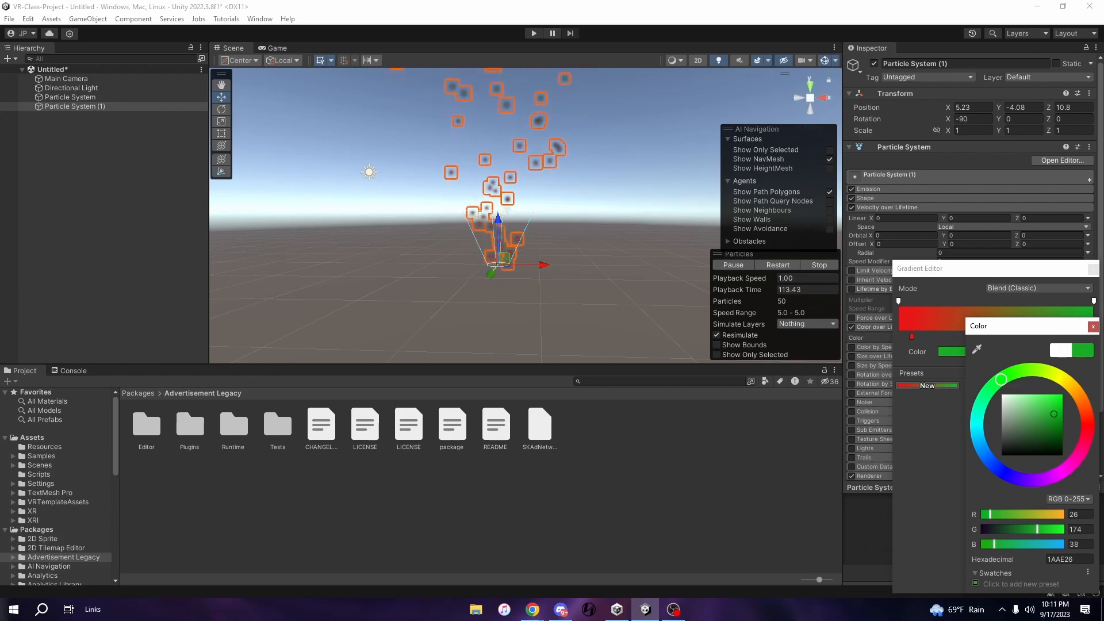
click(1093, 327)
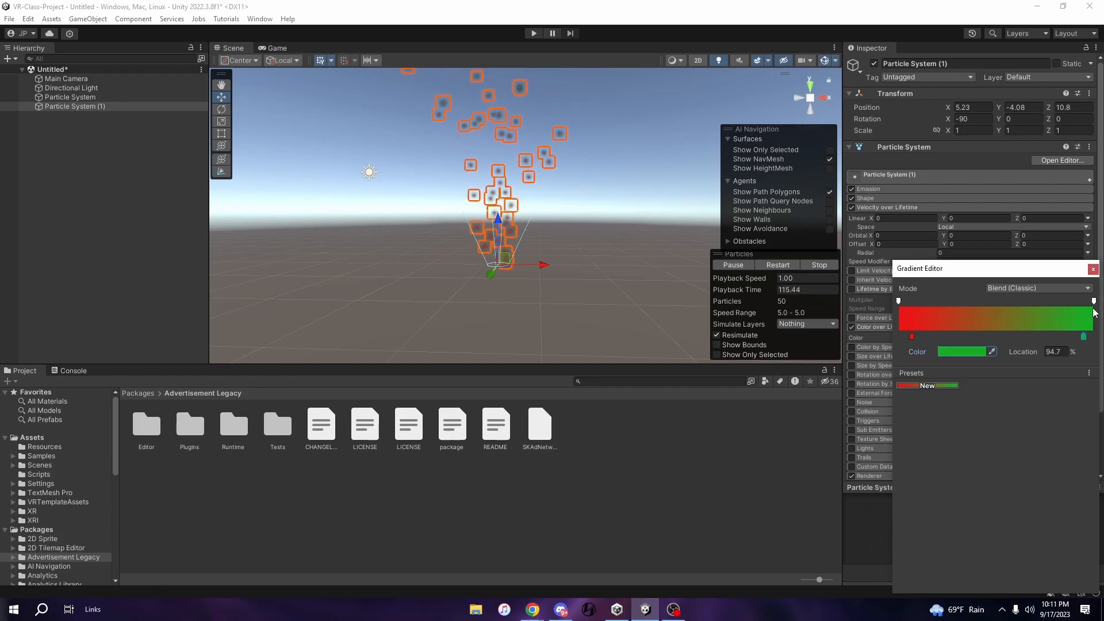
Expand the Color by Speed module's settings and disable Color over Lifetime.
click(862, 344)
click(863, 347)
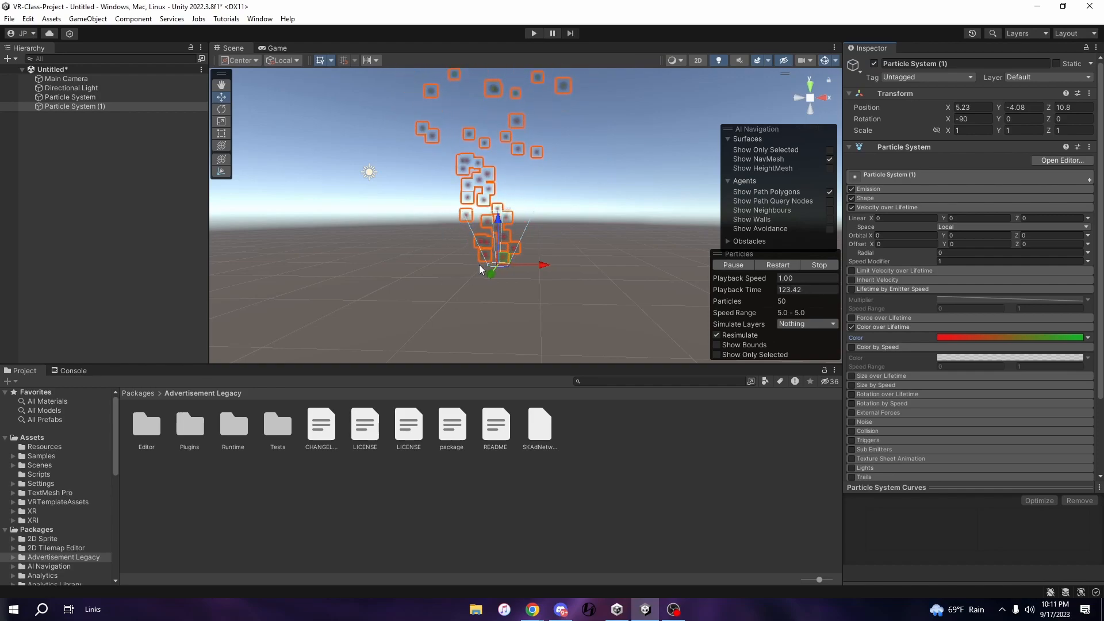
click(851, 330)
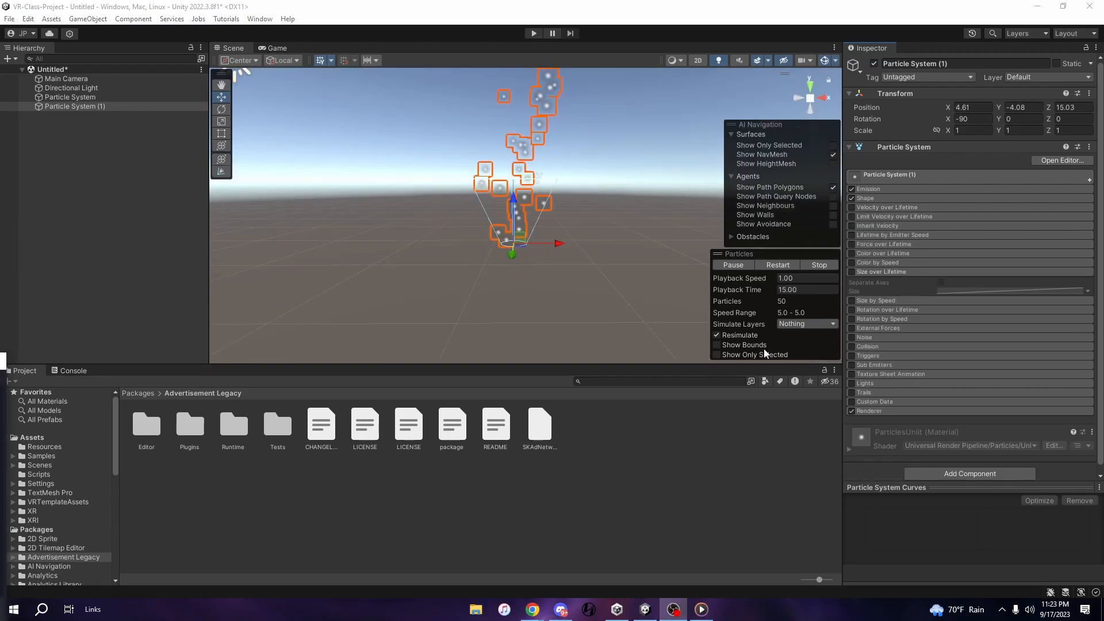
Enable Size over Lifetime on Particle System (1) and reshape its size curve to fall from 1.0 to about 0.
click(611, 224)
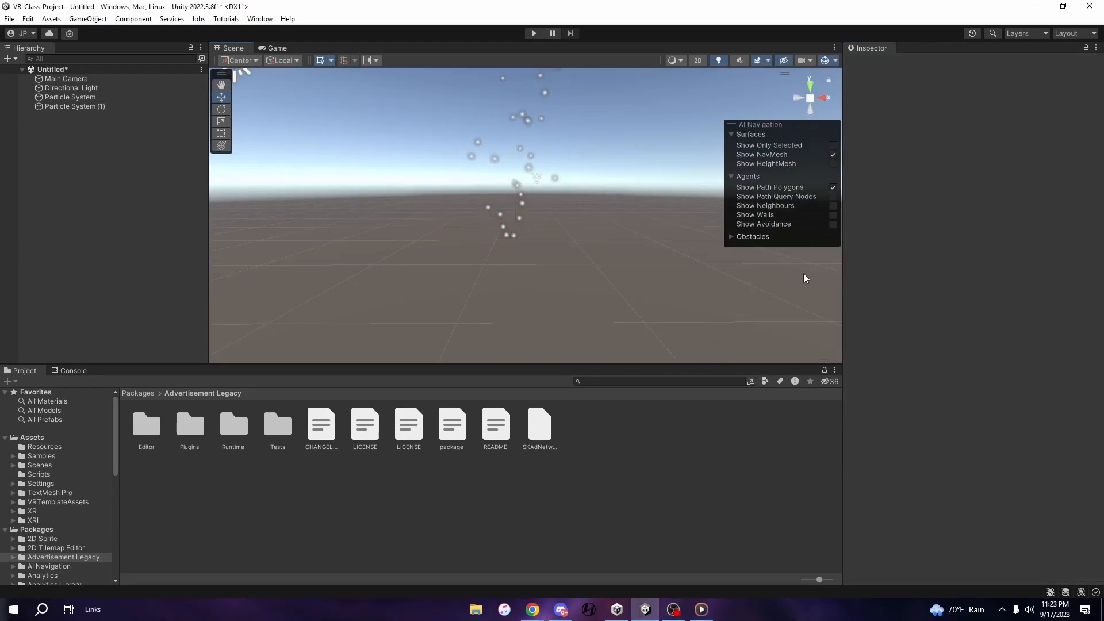
click(533, 248)
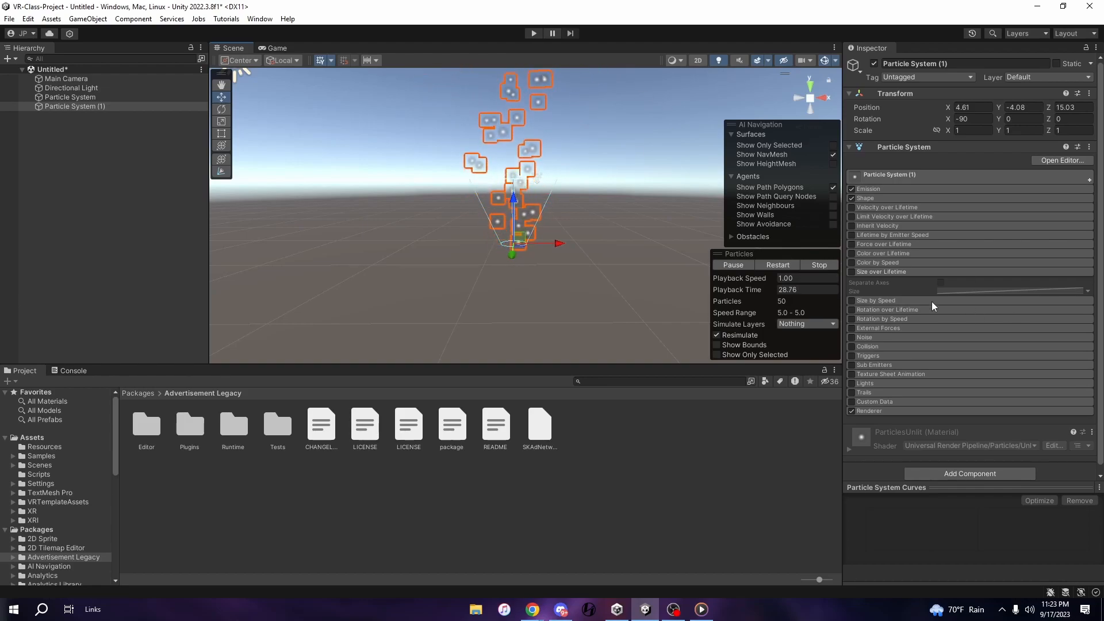
click(852, 271)
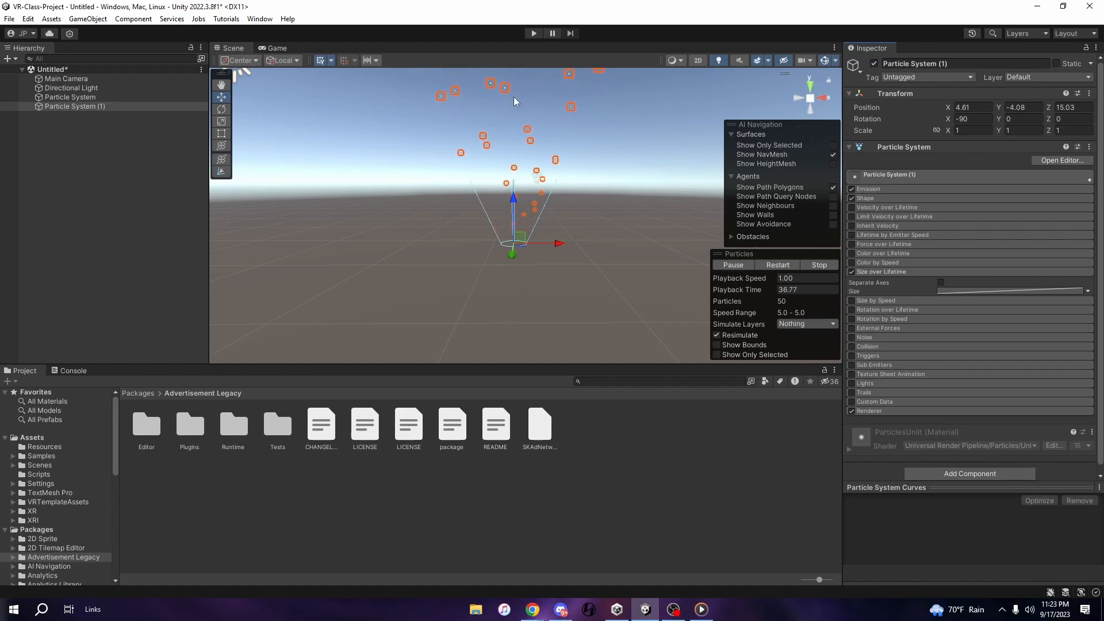
click(946, 291)
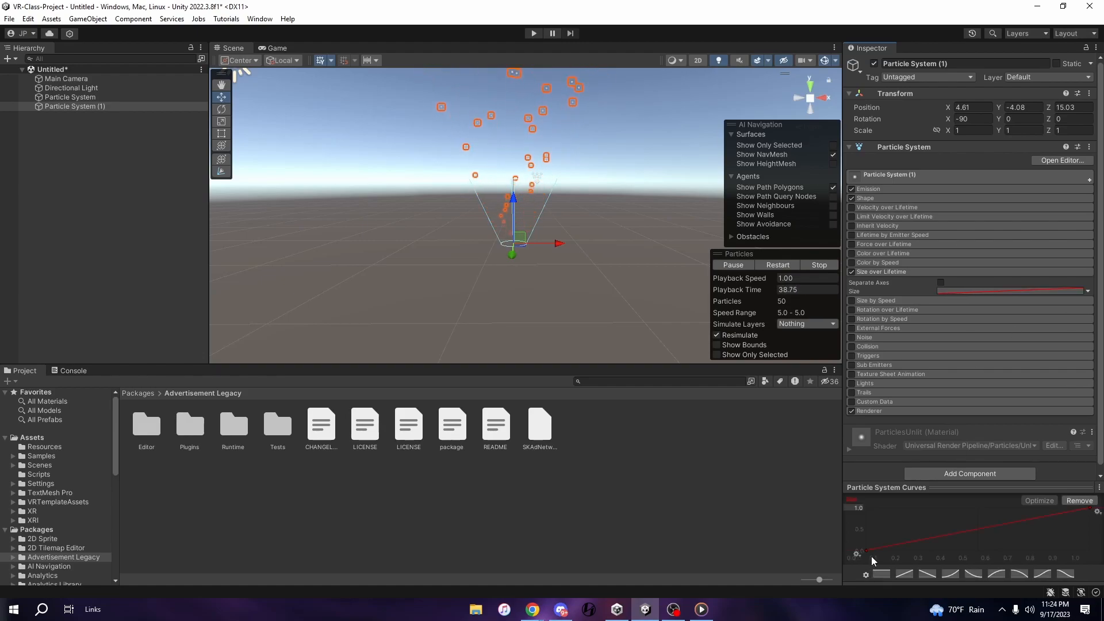
drag(867, 550, 869, 502)
drag(1091, 509, 1100, 584)
scroll(509, 215, down, 3)
right_drag(555, 196, 602, 254)
scroll(587, 202, up, 4)
Enable and expand Size by Speed, and set its Speed Range from 1.44 to 4.42.
click(851, 301)
click(875, 300)
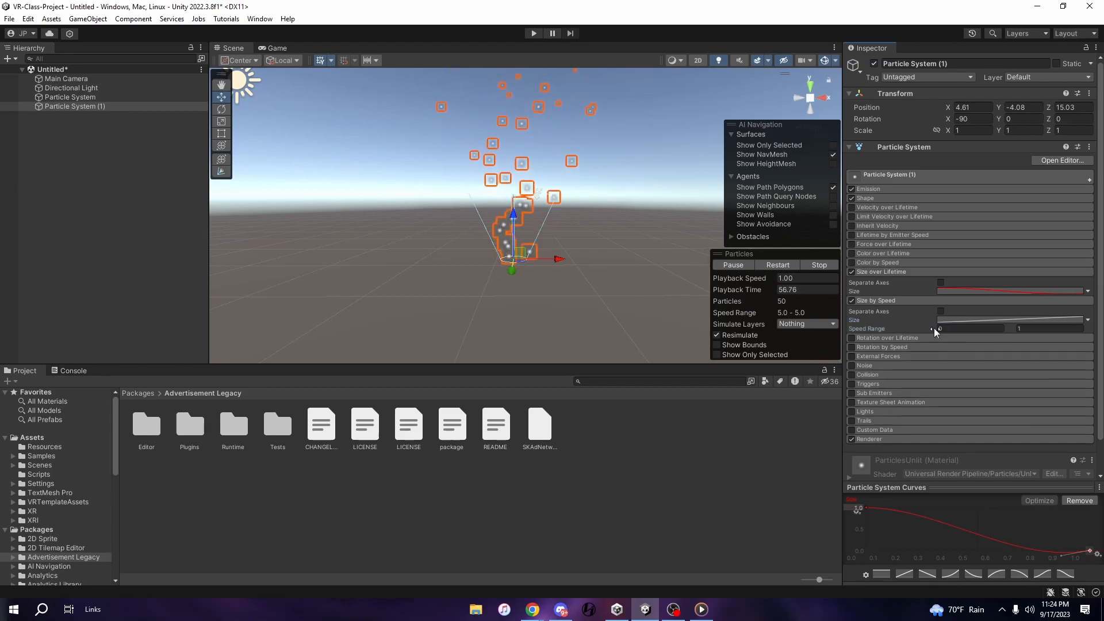
click(1012, 329)
drag(1040, 329, 1071, 329)
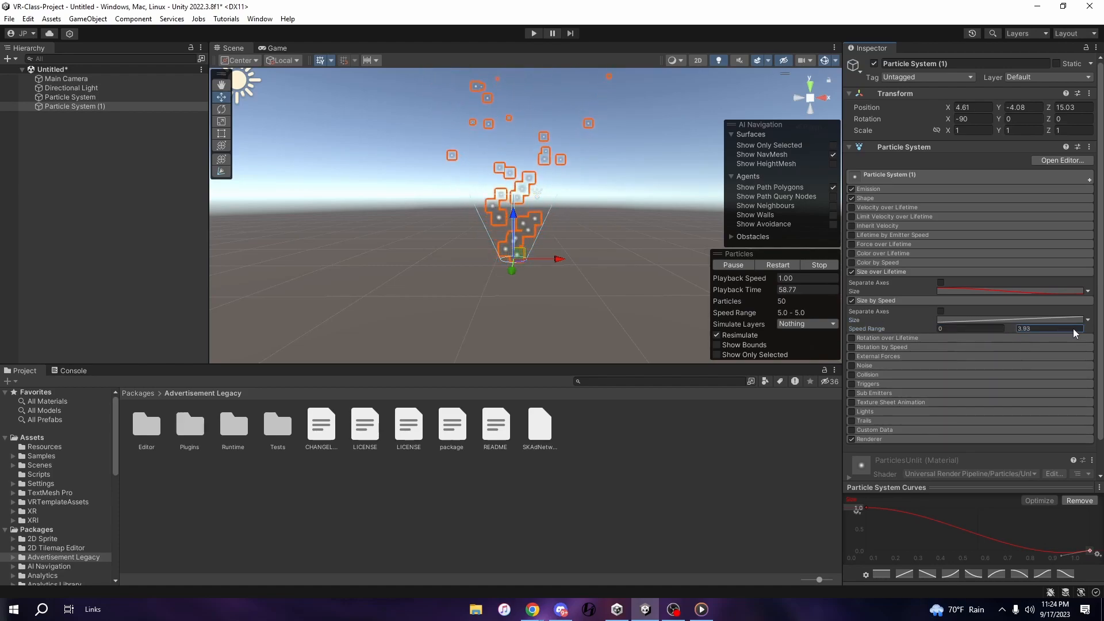
drag(934, 328, 1023, 334)
mouse_move(936, 327)
mouse_down()
mouse_move(900, 323)
mouse_move(934, 330)
mouse_up()
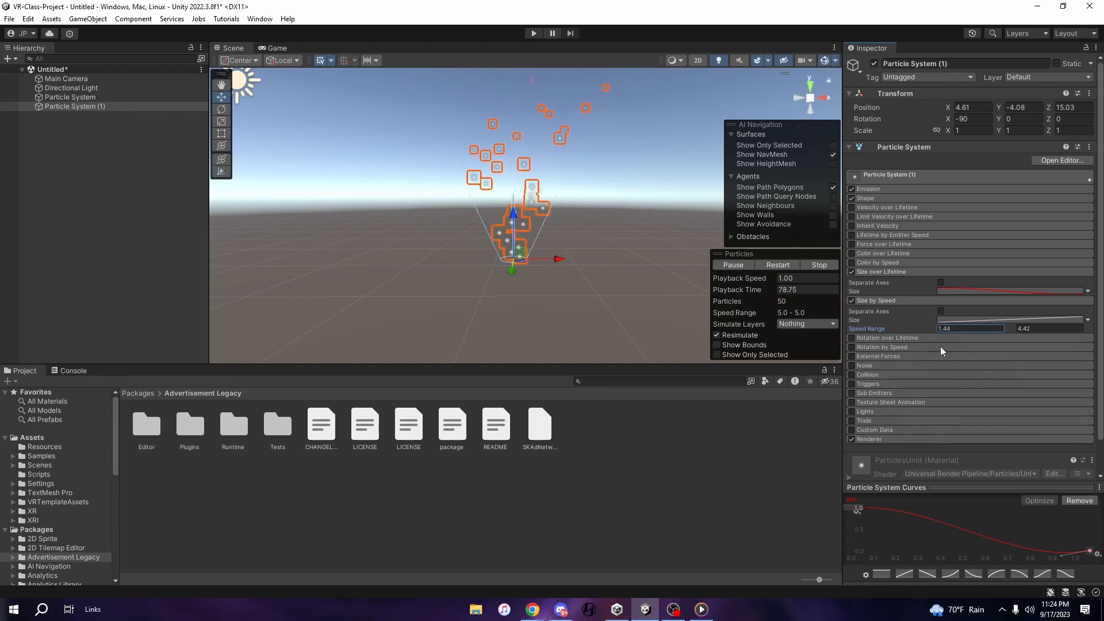
Enable and expand Rotation over Lifetime, and set its Angular Velocity to 43.3.
click(852, 338)
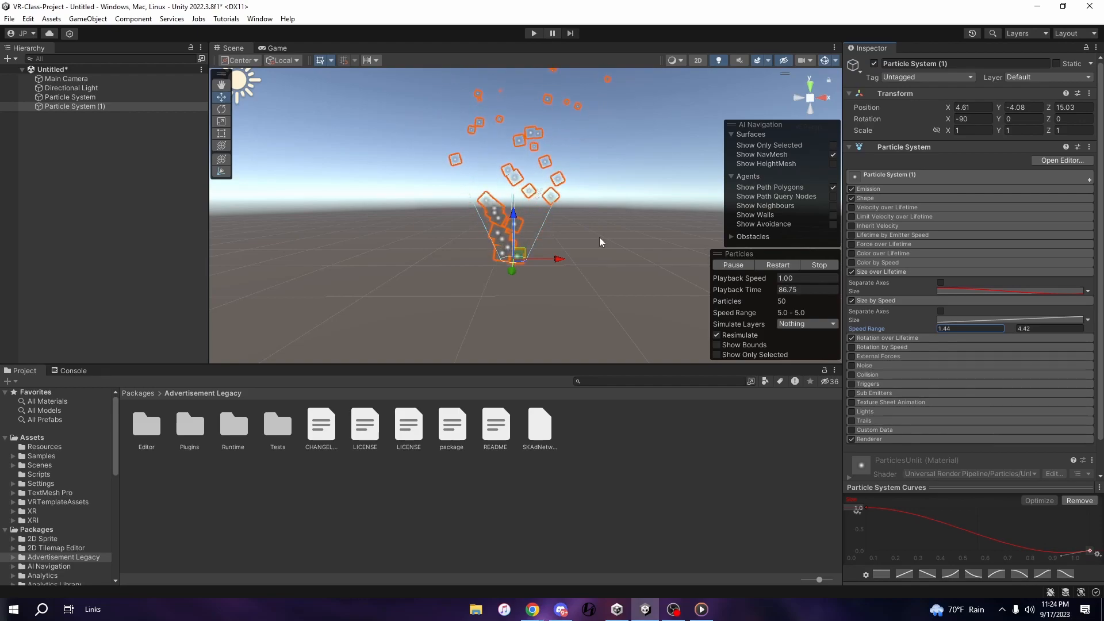
click(907, 339)
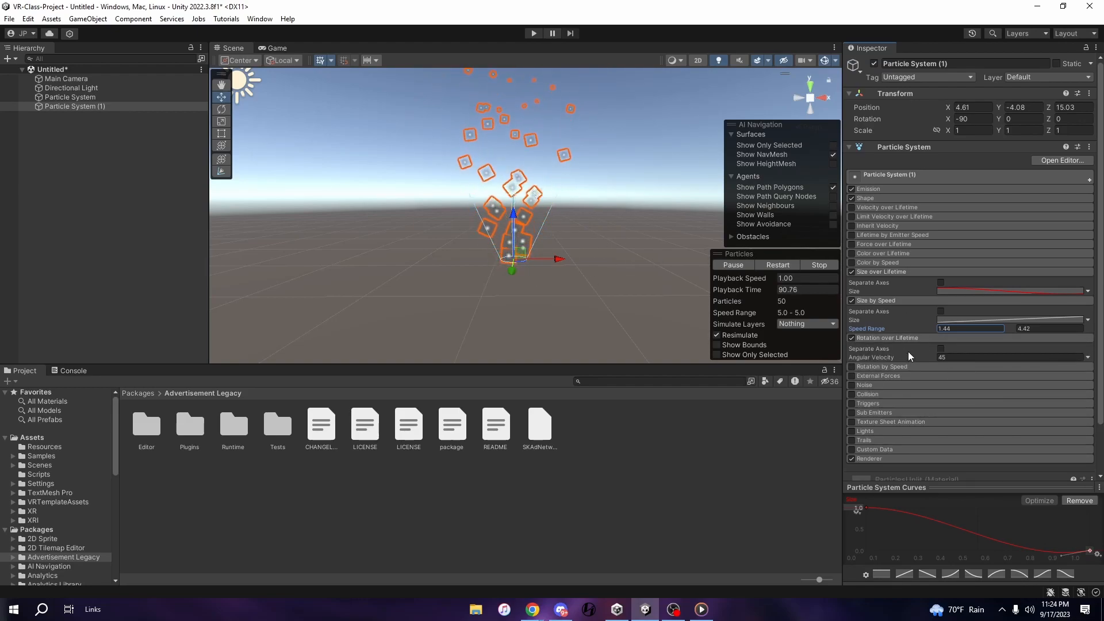
drag(903, 357, 961, 357)
Disable the Rotation over Lifetime, Size by Speed and Size over Lifetime modules.
click(852, 338)
click(852, 300)
click(850, 272)
Expand the Rotation by Speed and External Forces settings, and test External Forces by enabling and disabling it.
click(872, 367)
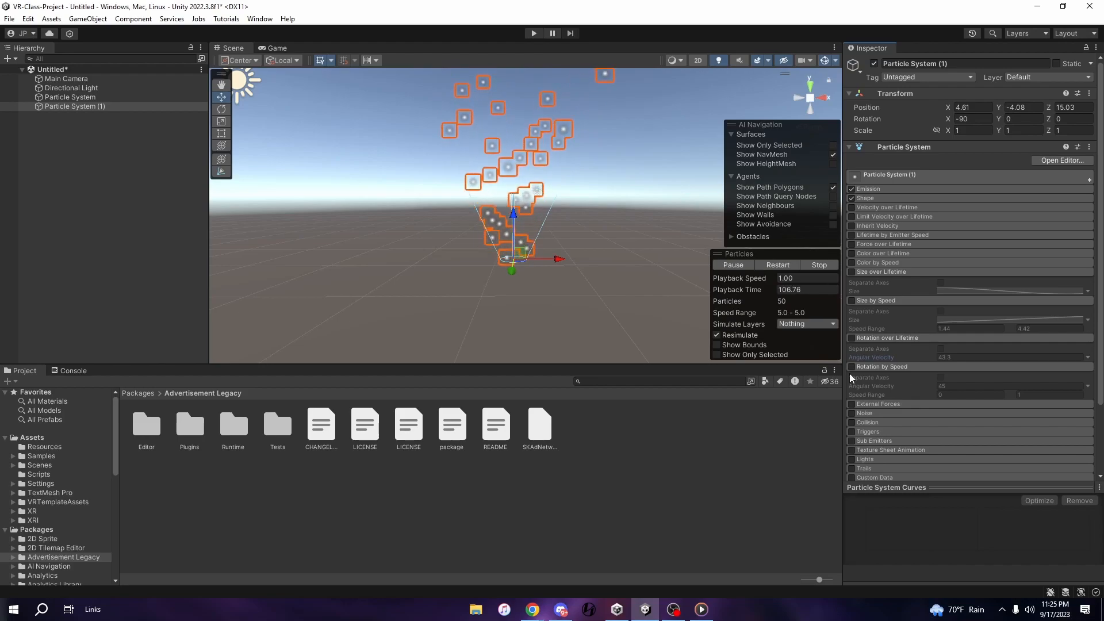
scroll(875, 398, down, 1)
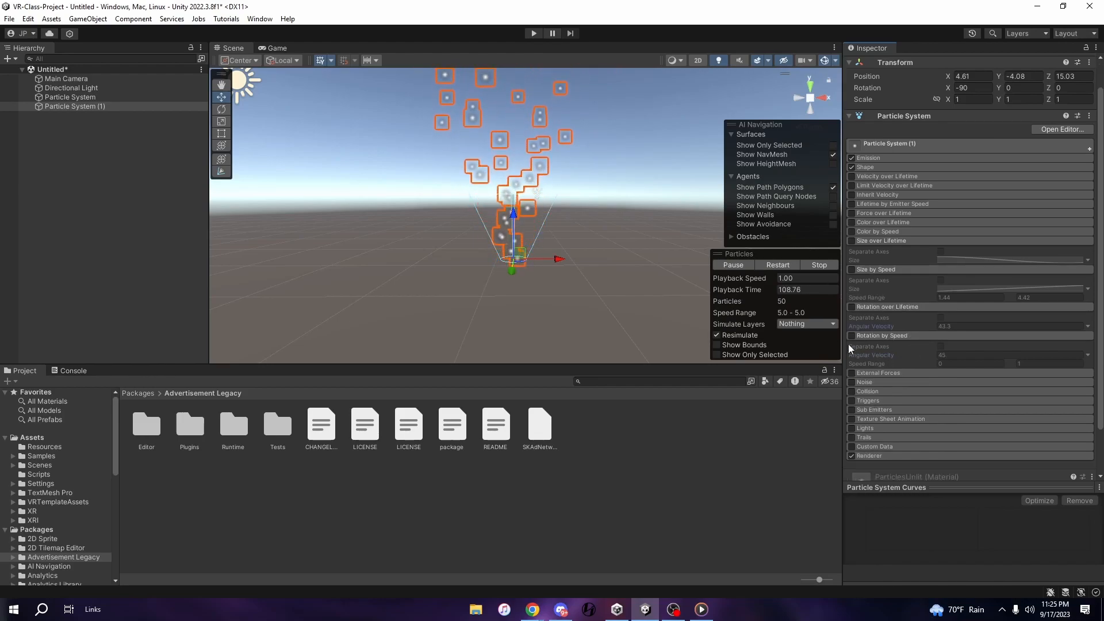
click(865, 373)
click(851, 373)
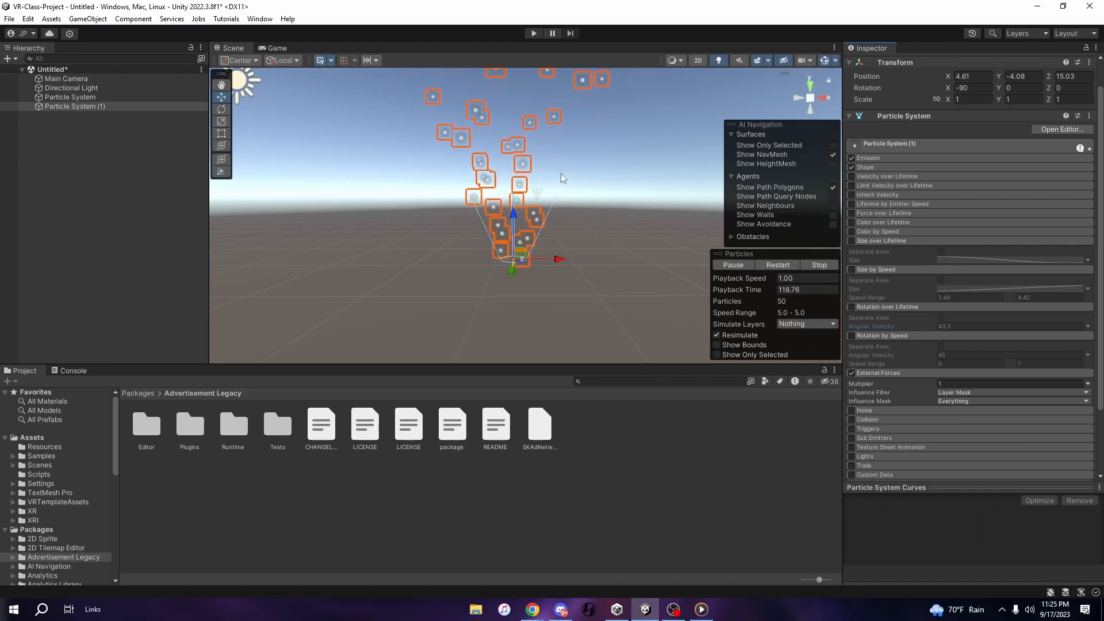
click(852, 373)
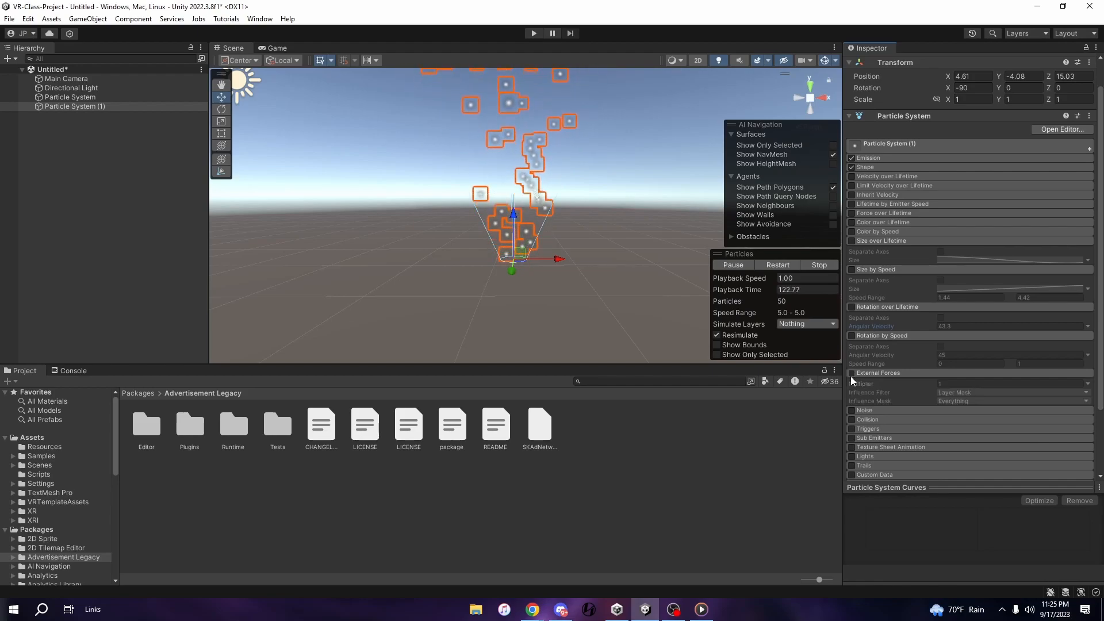
Test the Noise module with Strength 1.78 and Frequency 3.57, and disable it again.
click(853, 410)
click(873, 411)
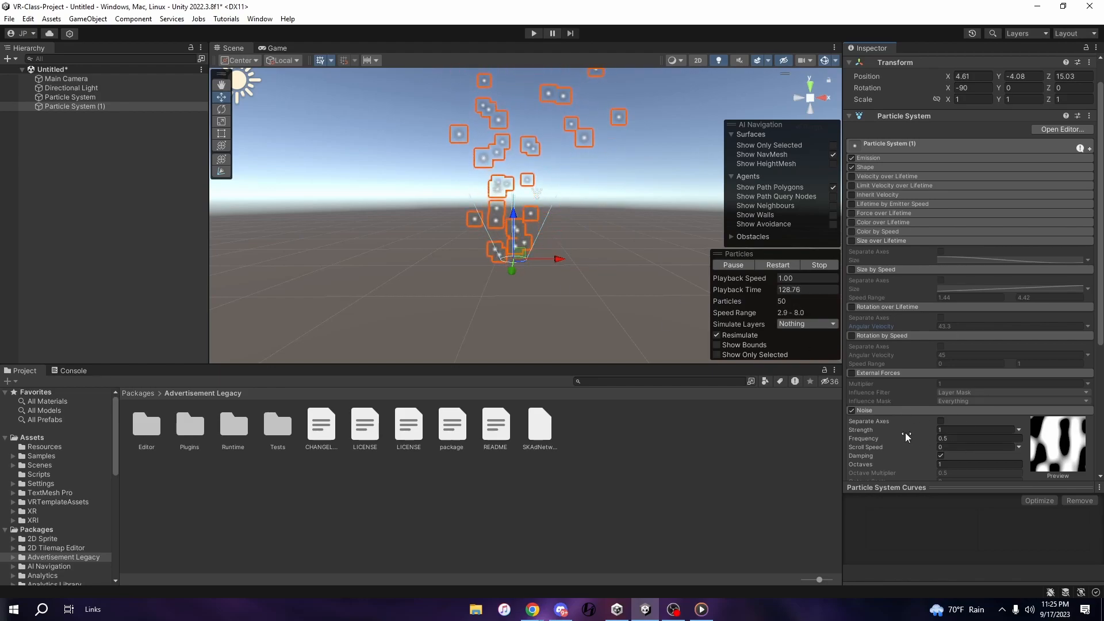
scroll(906, 432, down, 1)
mouse_move(932, 406)
mouse_down()
mouse_move(914, 406)
mouse_move(929, 406)
mouse_up()
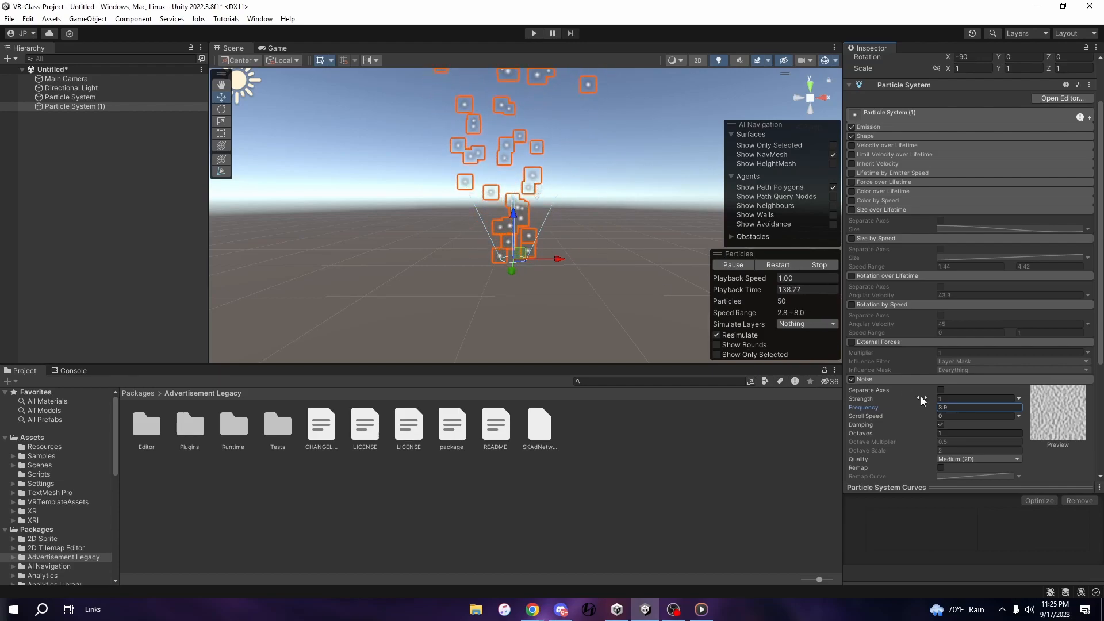
mouse_move(927, 410)
mouse_down()
mouse_move(913, 398)
mouse_move(933, 399)
mouse_move(909, 396)
mouse_move(919, 396)
mouse_up()
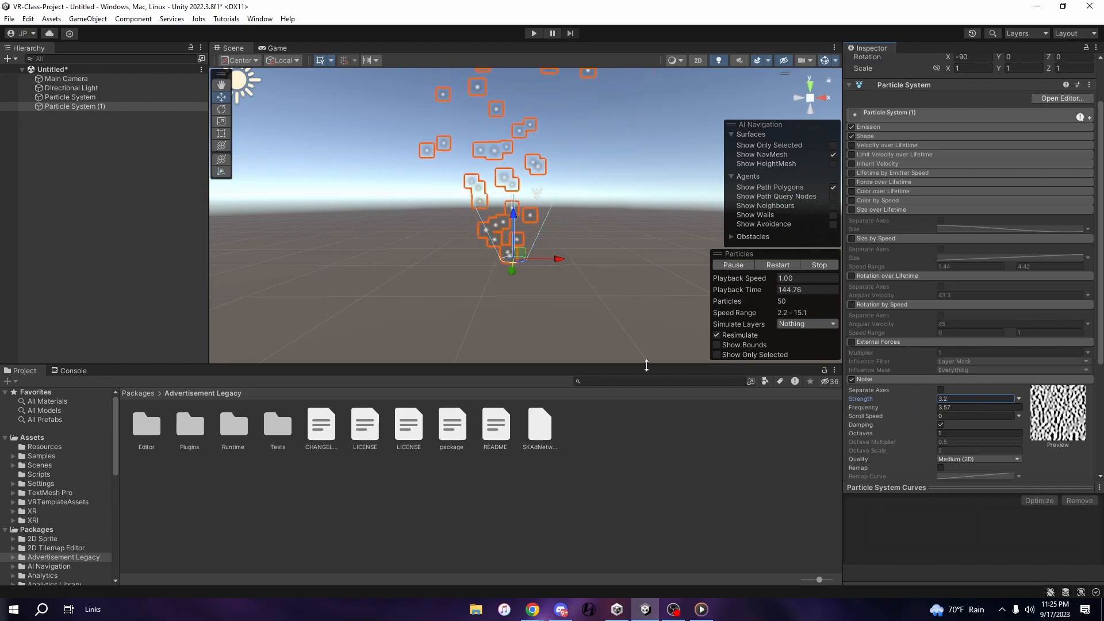
drag(911, 395, 902, 398)
click(856, 379)
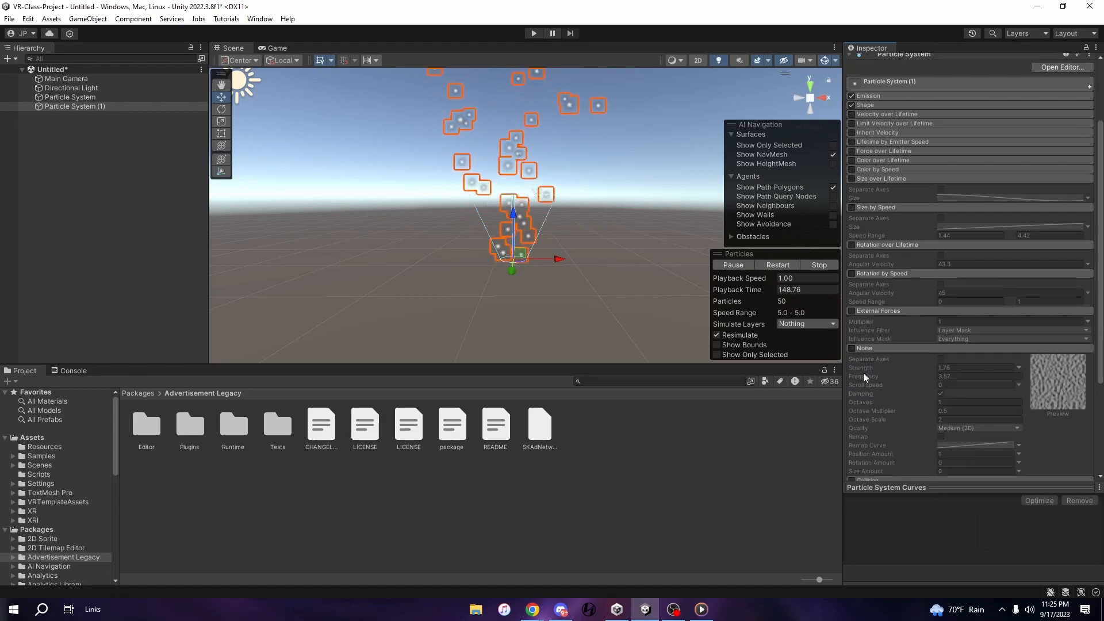
Collapse the expanded settings of the disabled Size by Speed, rotation, External Forces and Noise modules.
click(892, 292)
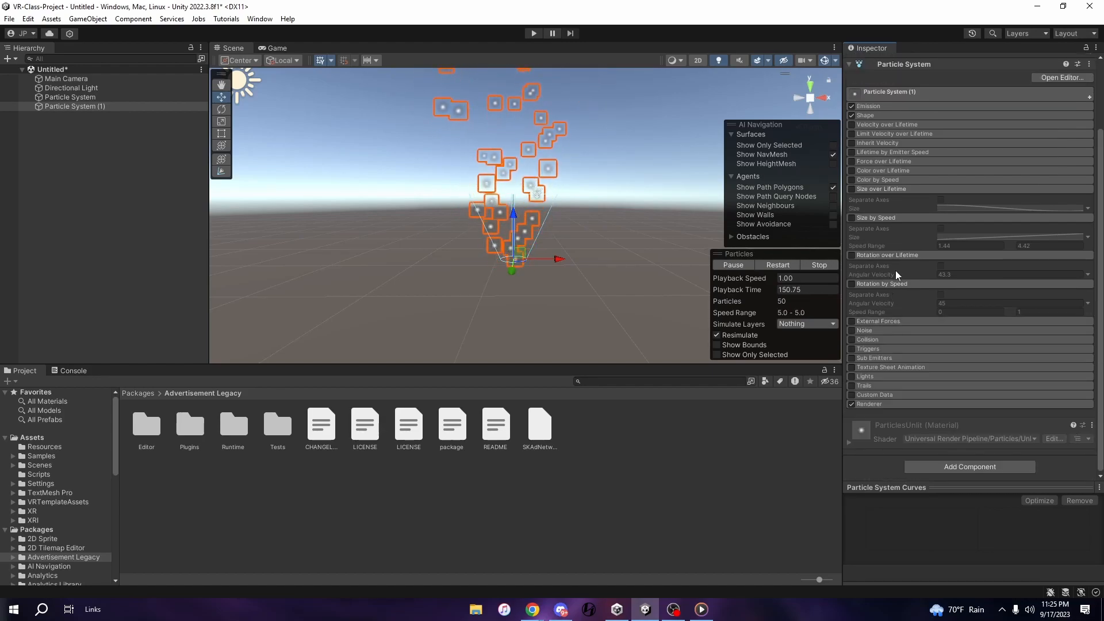
click(898, 283)
click(906, 282)
click(900, 263)
Enable and expand the Collision module of Particle System (1), and set its Bounce to 2.
click(878, 340)
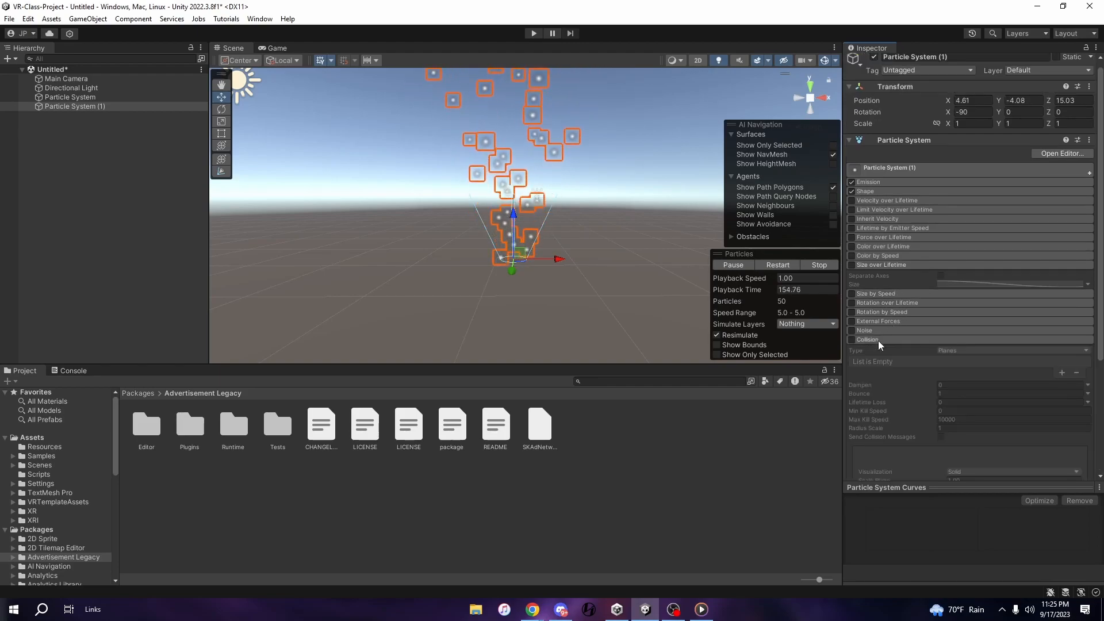
click(852, 341)
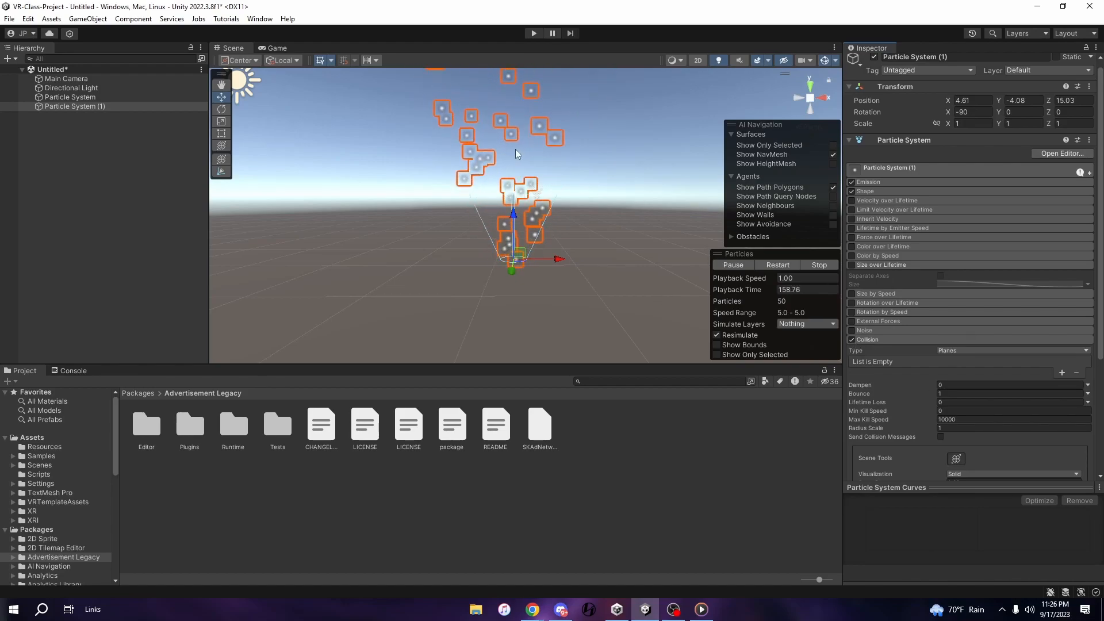
click(532, 136)
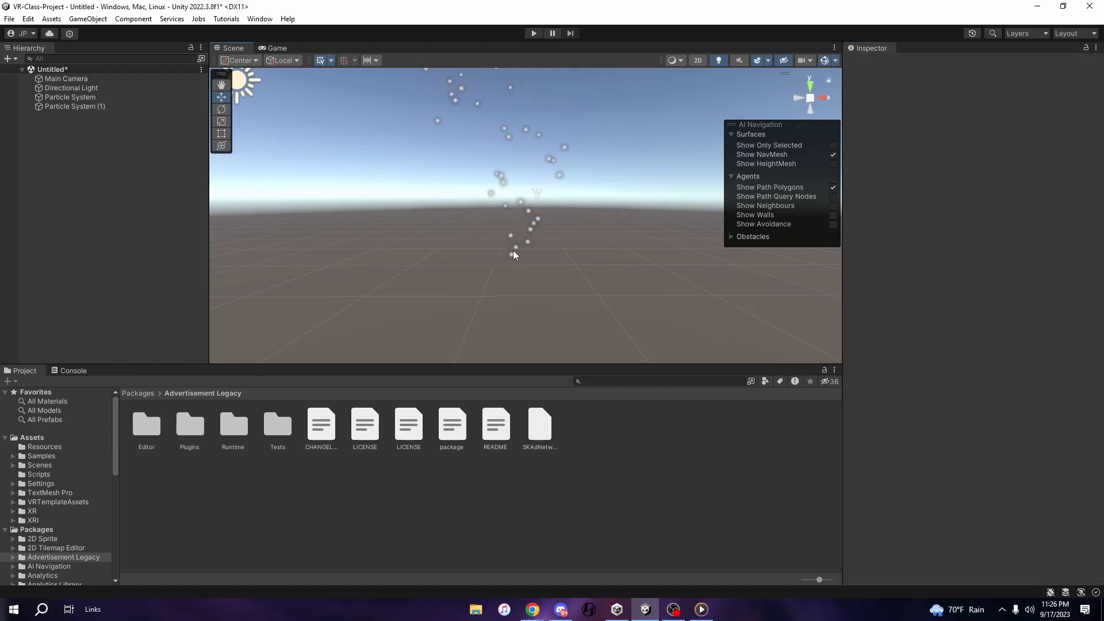
click(513, 252)
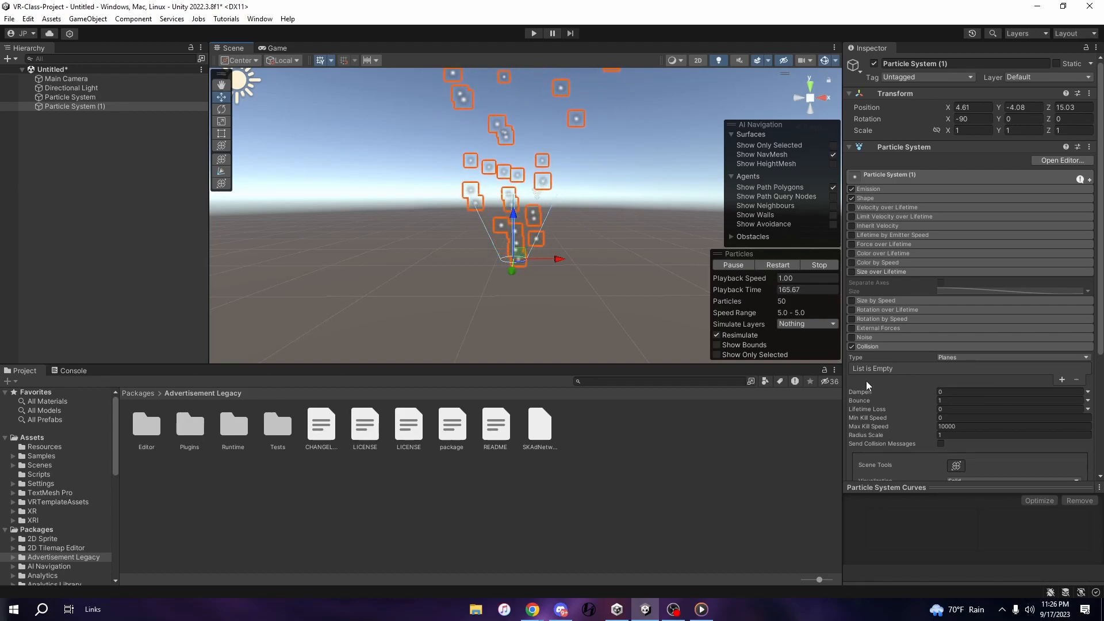
scroll(916, 399, down, 2)
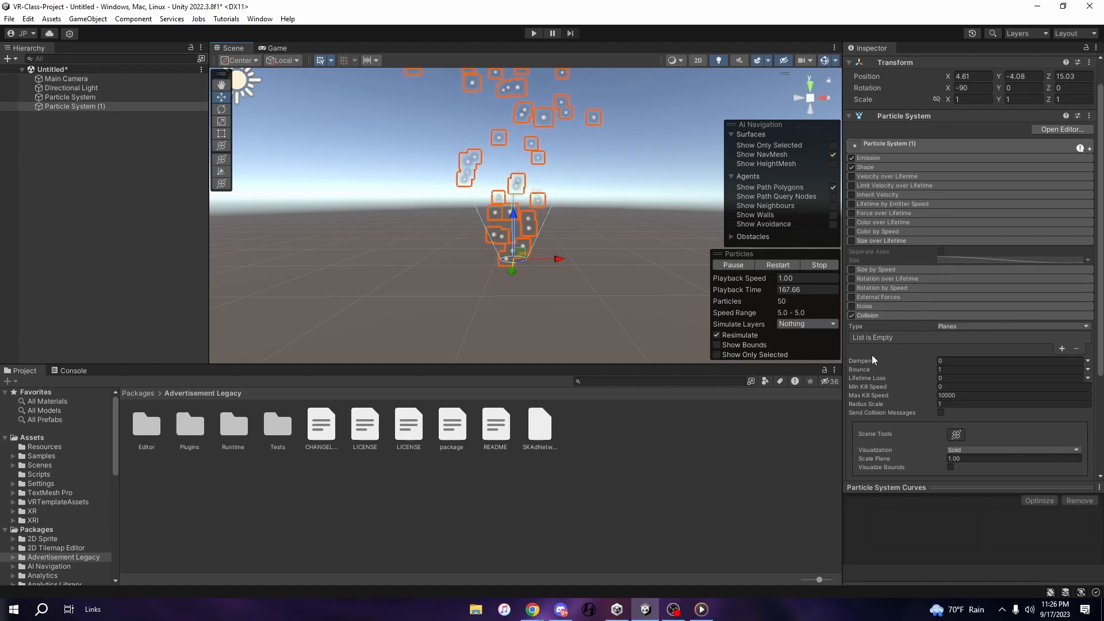
mouse_move(902, 368)
mouse_down()
mouse_move(933, 371)
mouse_move(923, 368)
mouse_up()
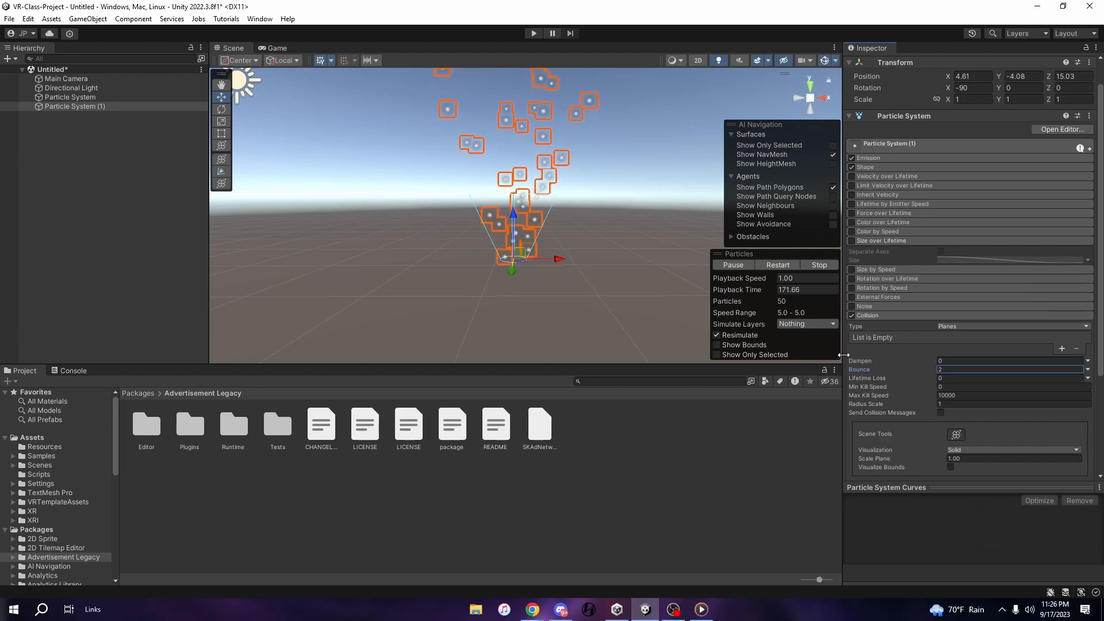
Disable and collapse the Collision module, and test the Triggers module by enabling, expanding and disabling it.
click(852, 315)
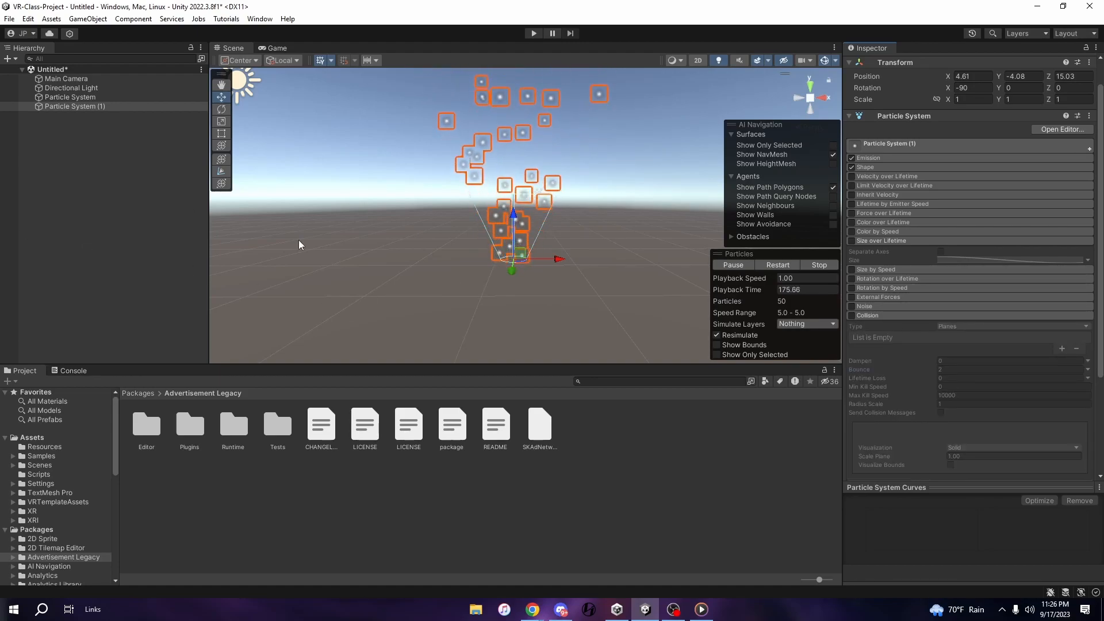
click(881, 316)
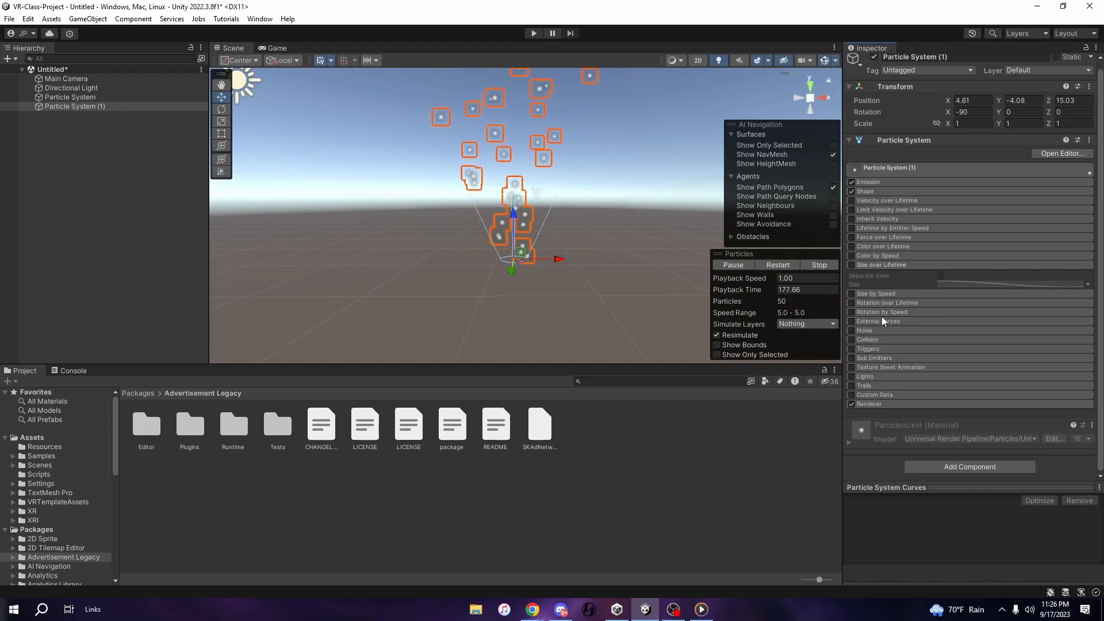
click(870, 348)
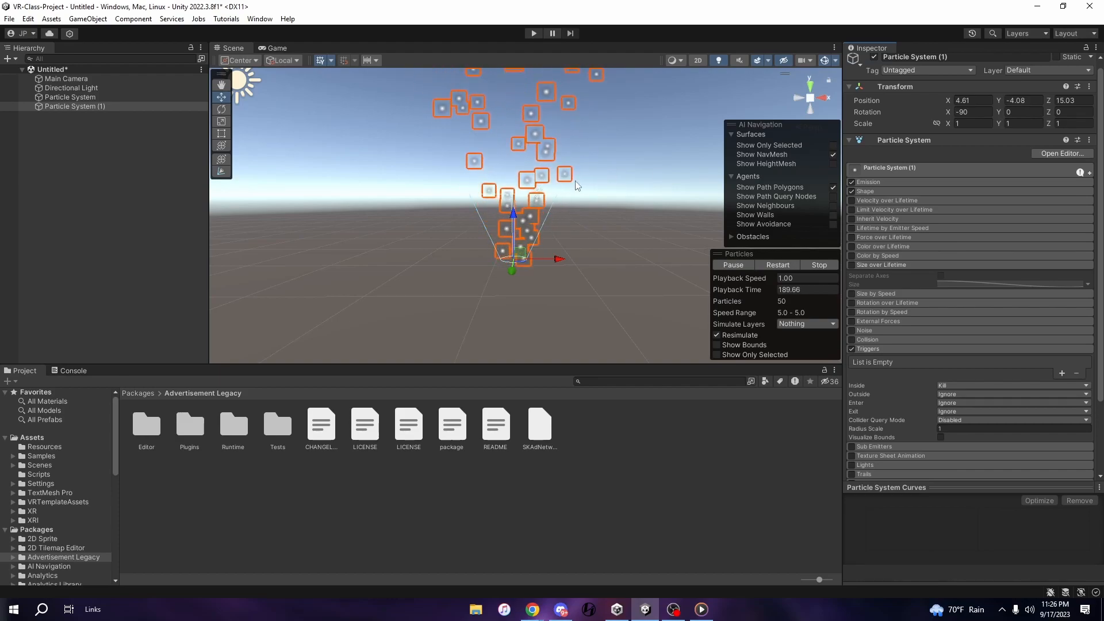
click(851, 349)
Test the Sub Emitters module by enabling it, expanding its settings and disabling it again.
scroll(857, 357, down, 3)
click(851, 385)
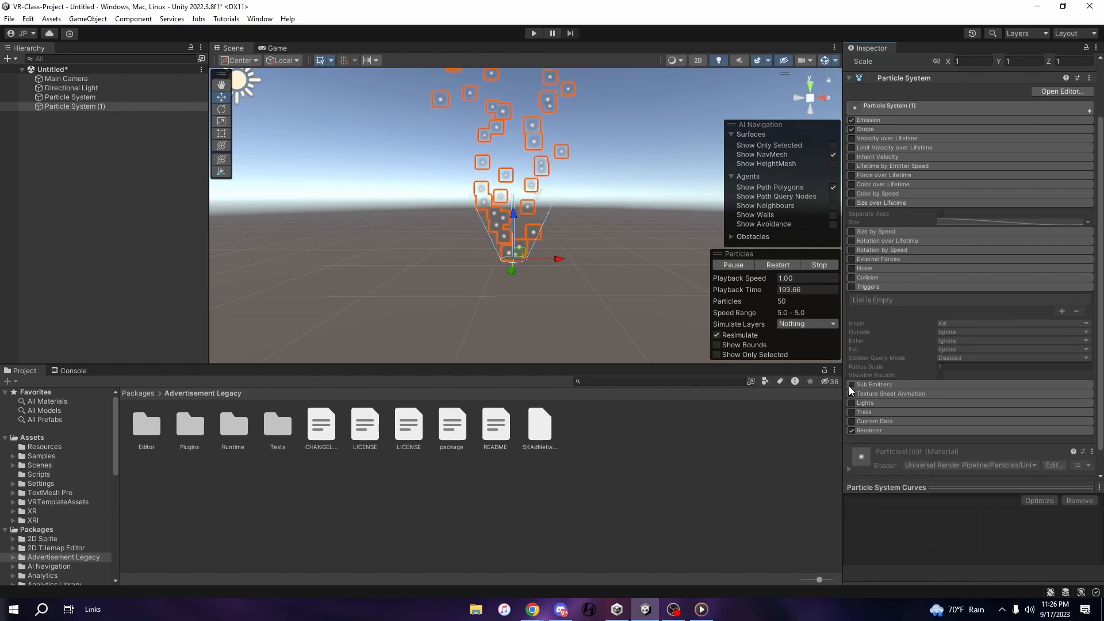
click(870, 385)
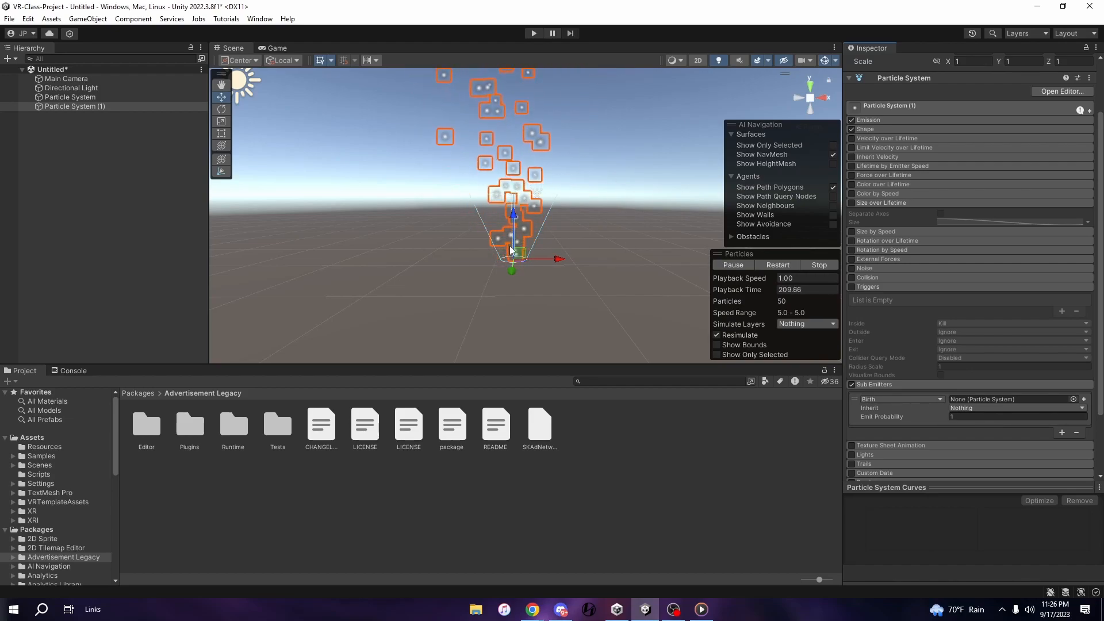
click(851, 385)
Test the Texture Sheet Animation module by enabling it, expanding its settings and disabling it again.
scroll(854, 386, down, 2)
click(851, 414)
click(884, 414)
scroll(887, 409, down, 4)
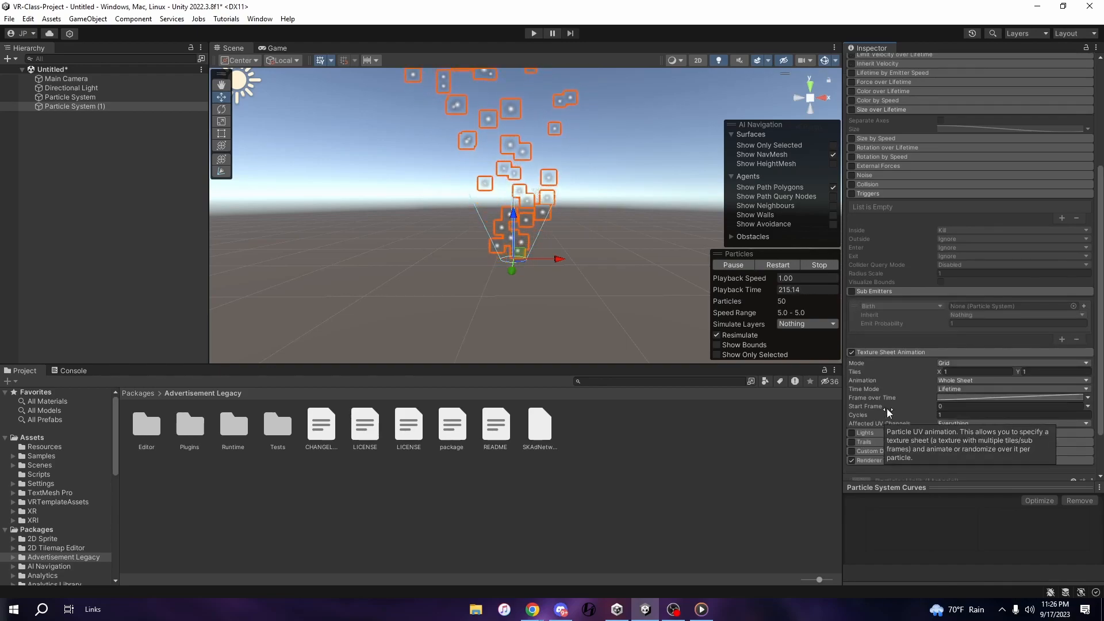
click(852, 353)
Test the Lights module with no light assigned and Ratio 1, and disable it again.
scroll(853, 374, down, 2)
click(854, 401)
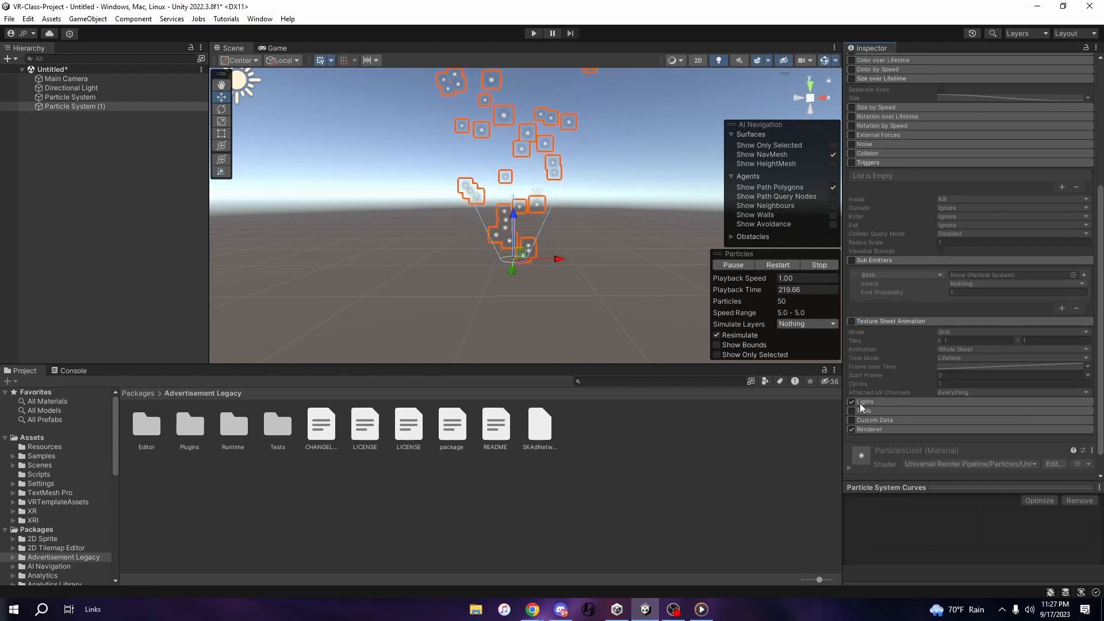
click(895, 402)
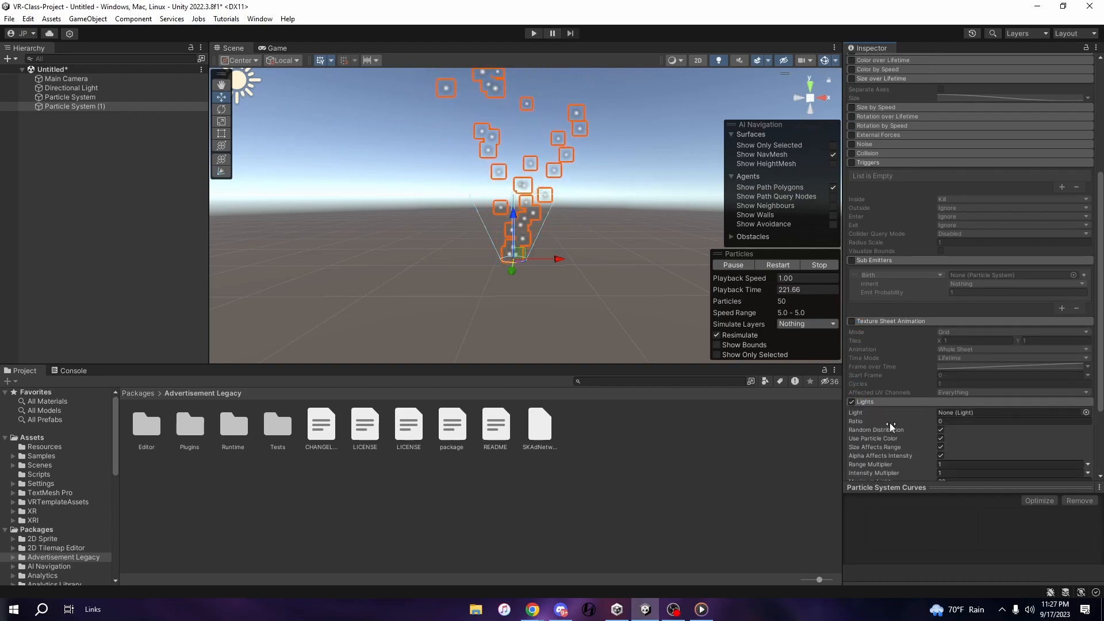
click(1087, 413)
click(1093, 361)
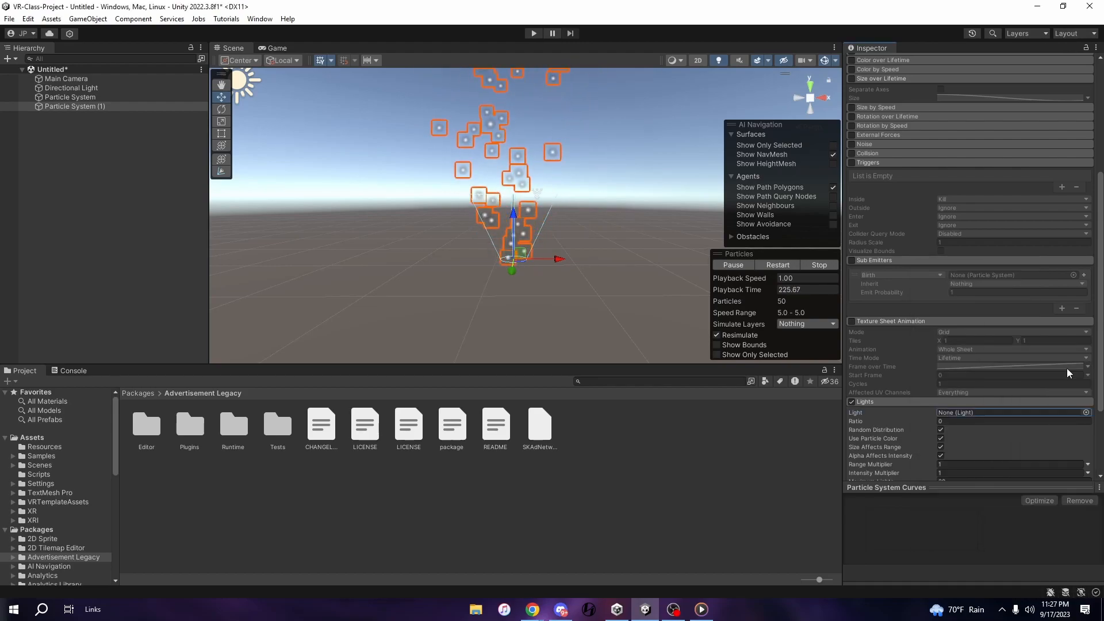
drag(900, 421, 932, 419)
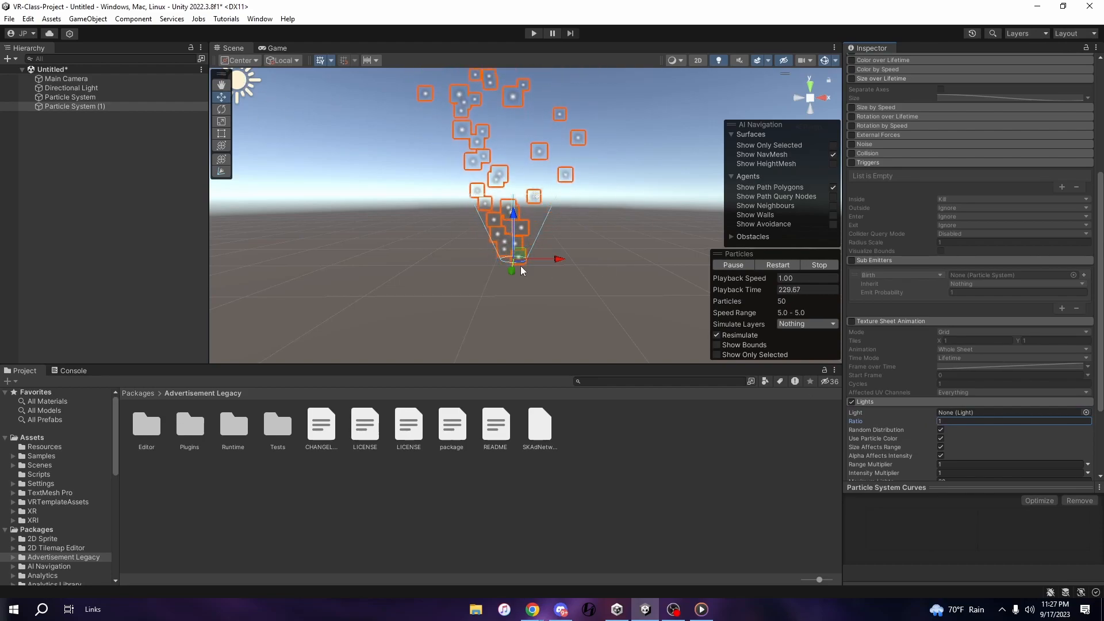
scroll(1030, 412, down, 3)
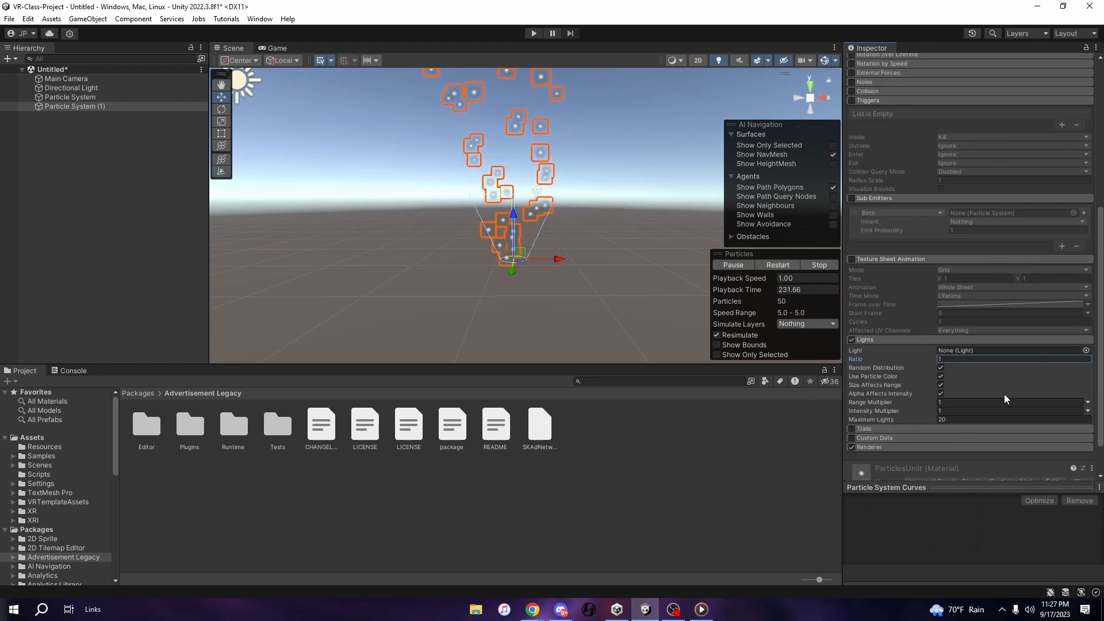
click(852, 340)
Test the Trails module by enabling it, expanding its settings and disabling it again.
scroll(860, 357, down, 1)
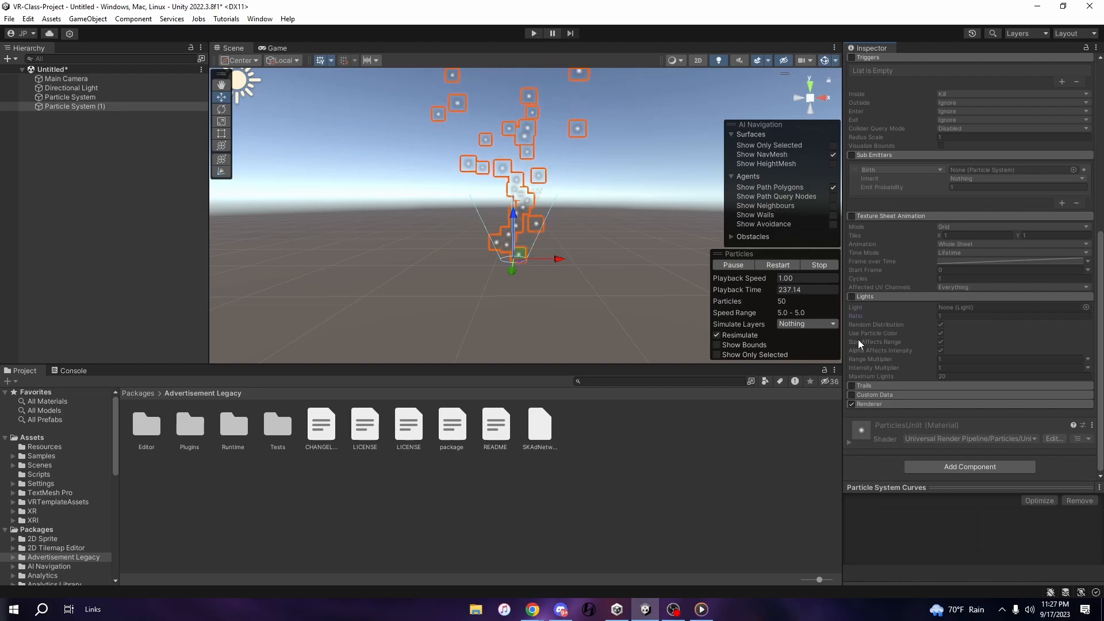
click(853, 386)
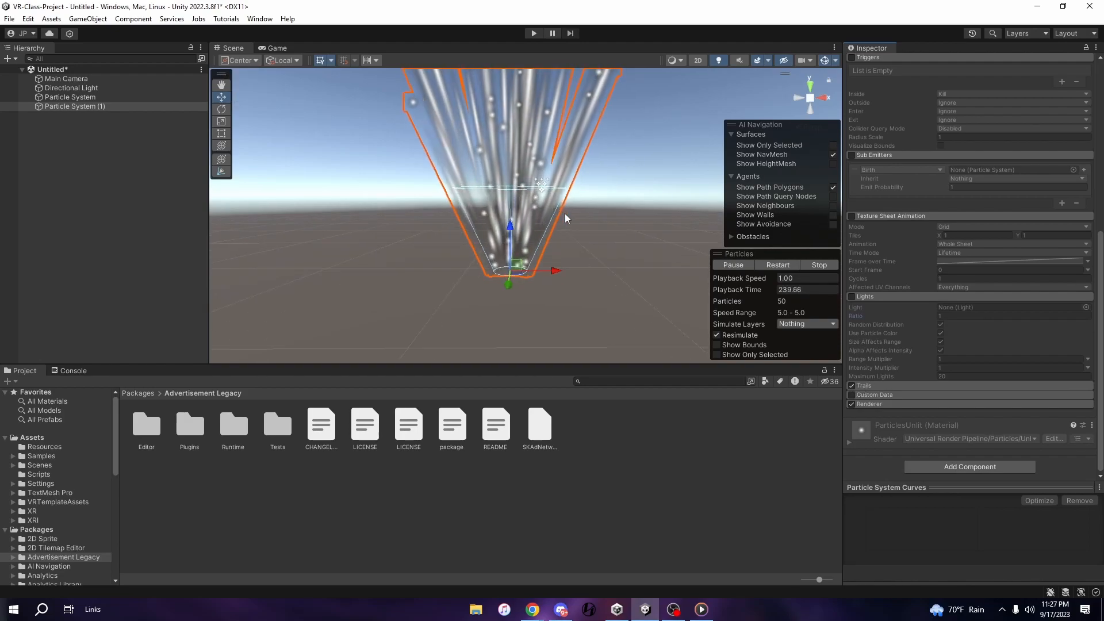
click(871, 386)
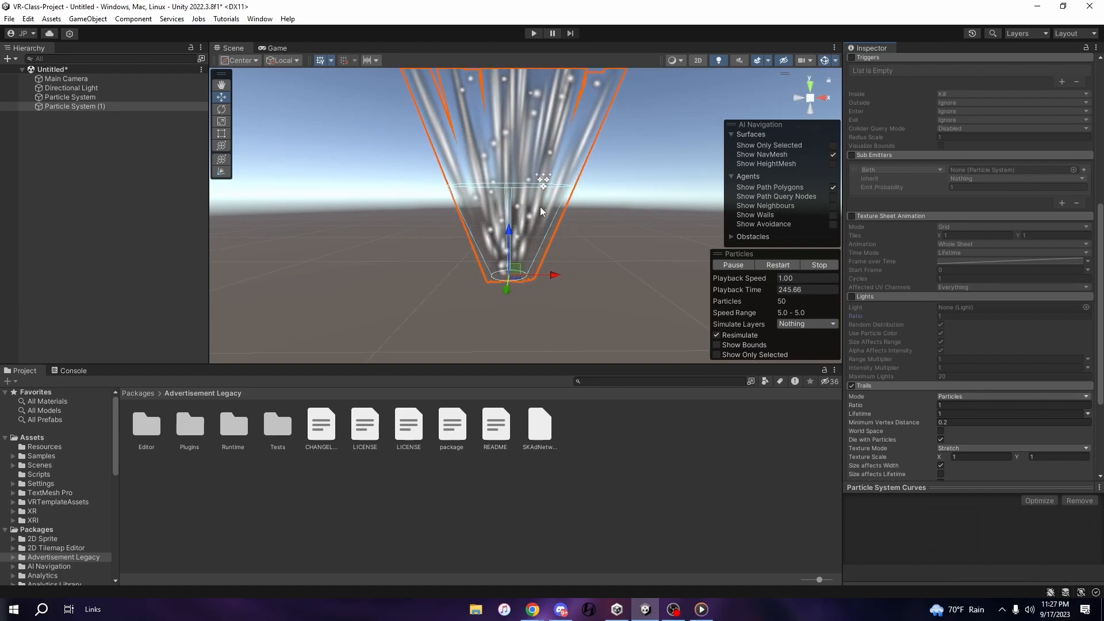
scroll(525, 177, down, 3)
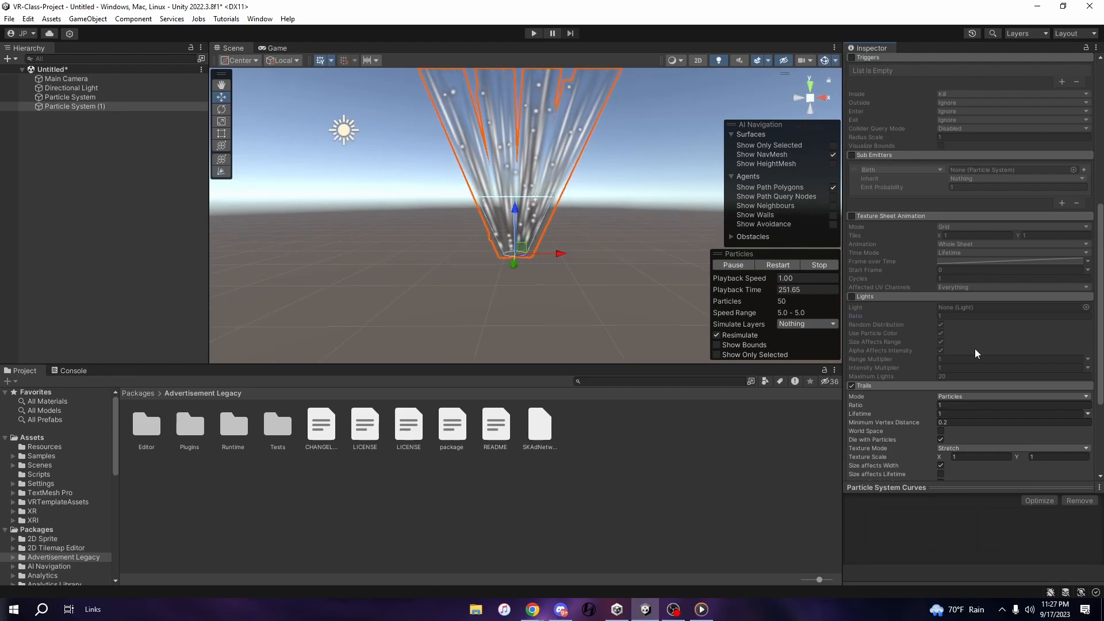
click(852, 385)
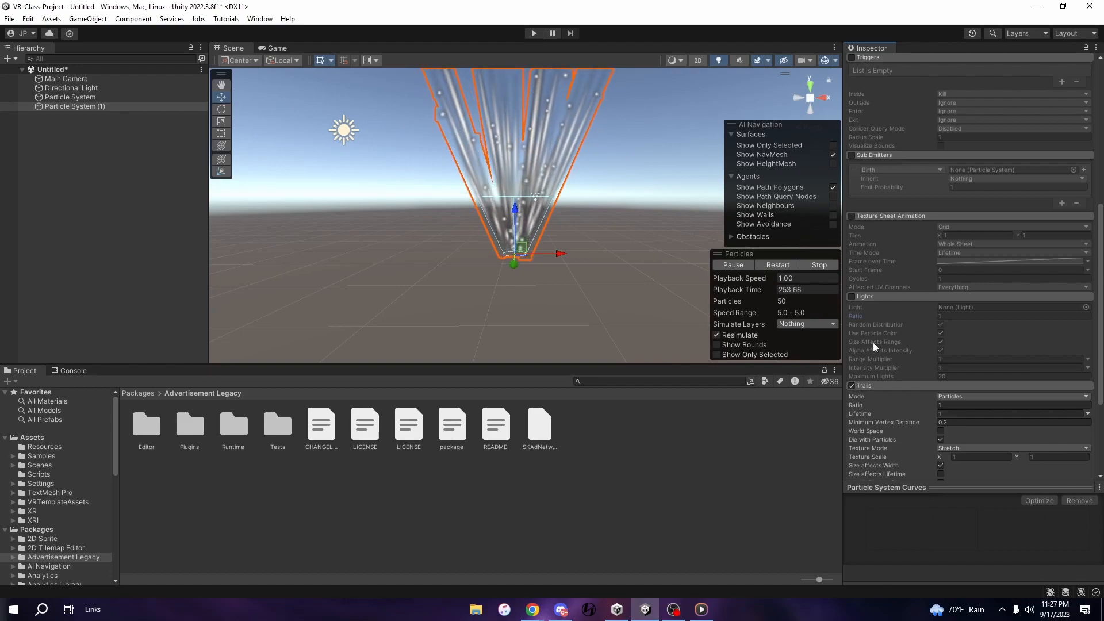
scroll(926, 343, down, 3)
scroll(993, 337, down, 1)
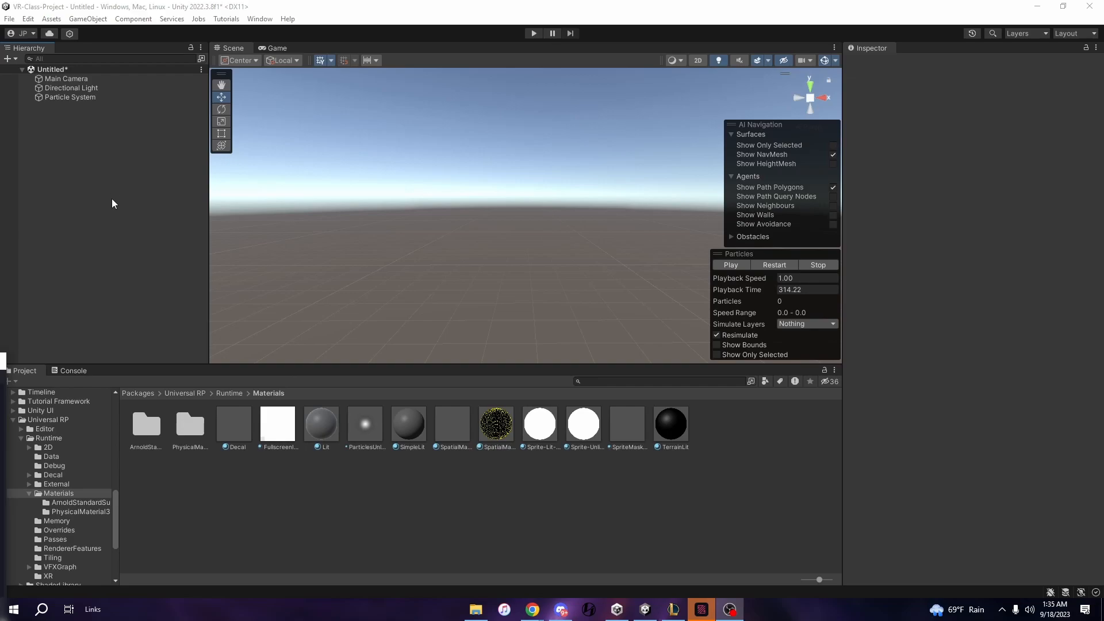
Add a new Particle System effect to the scene hierarchy.
right_click(109, 184)
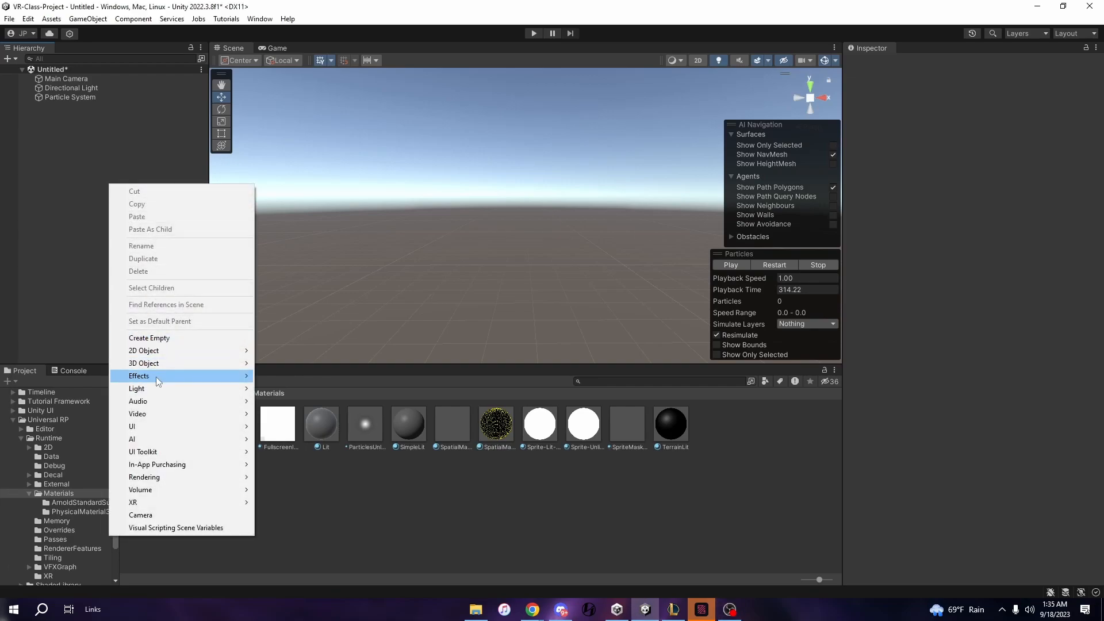
mouse_move(158, 377)
click(316, 377)
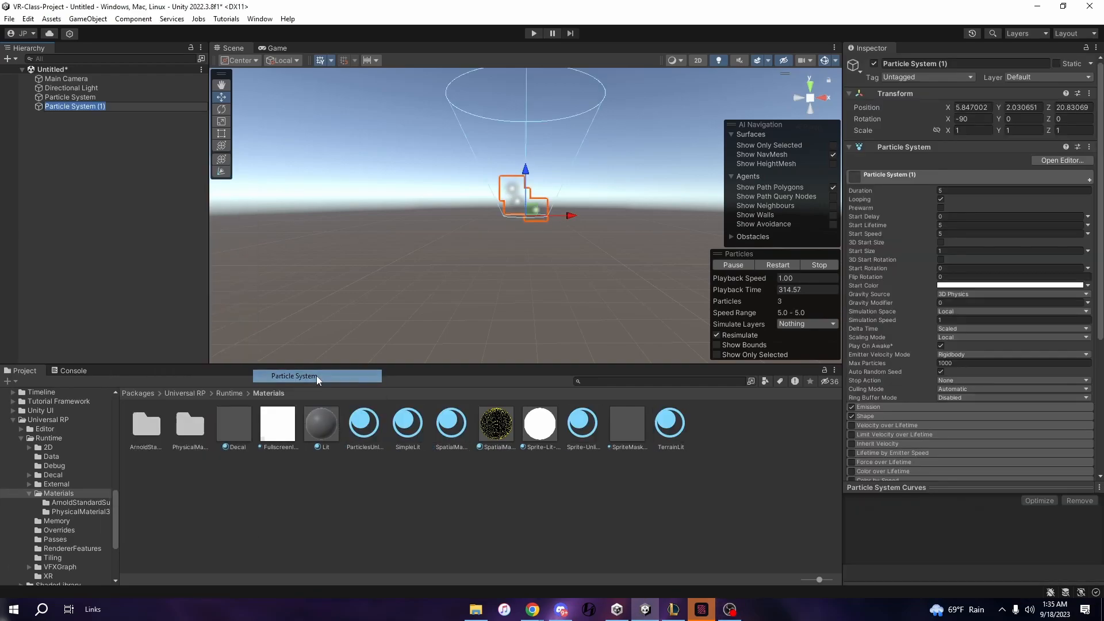
middle_drag(565, 215, 570, 308)
Set the new particle system's Position to X 0, Y 0 and Z 0.
click(979, 109)
text(0)
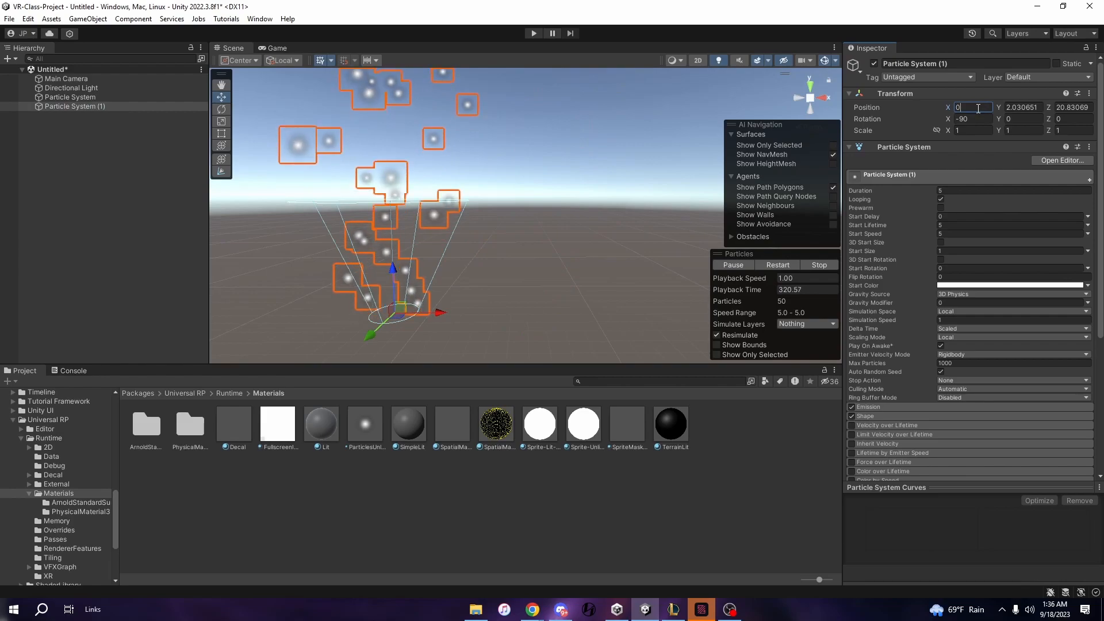
click(1014, 109)
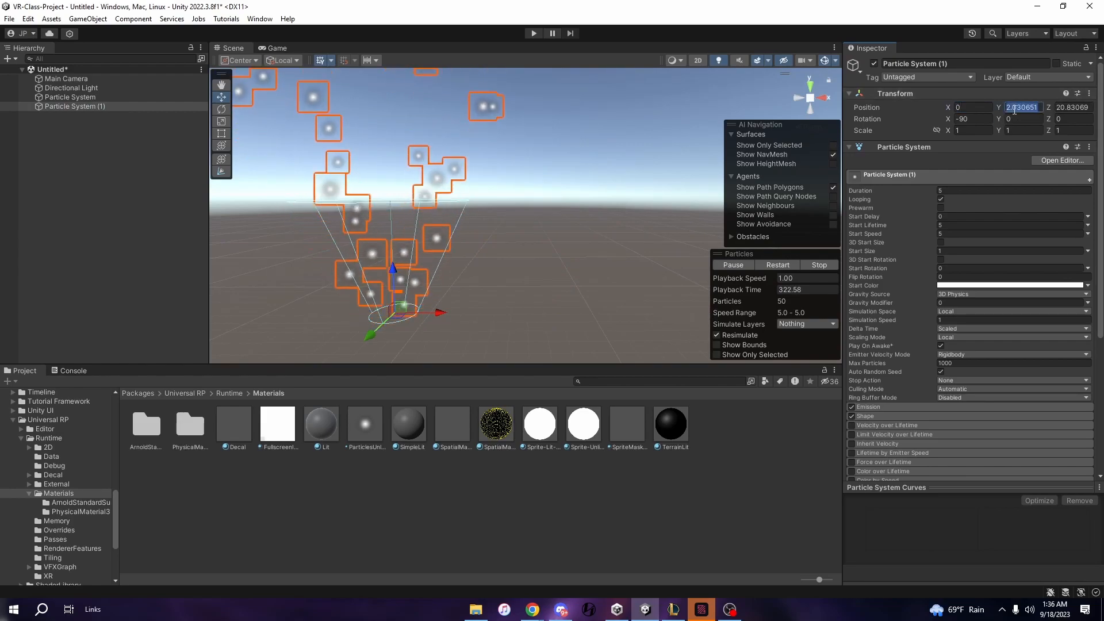
text(0)
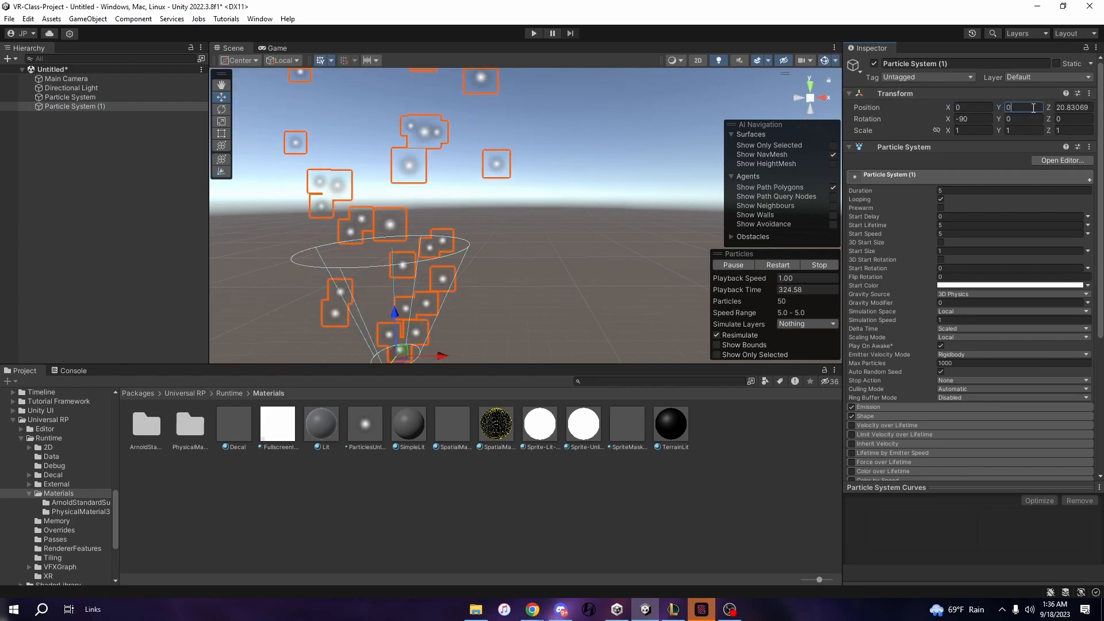
double_click(1069, 108)
text(00)
triple_click(1063, 107)
double_click(1063, 107)
text(0)
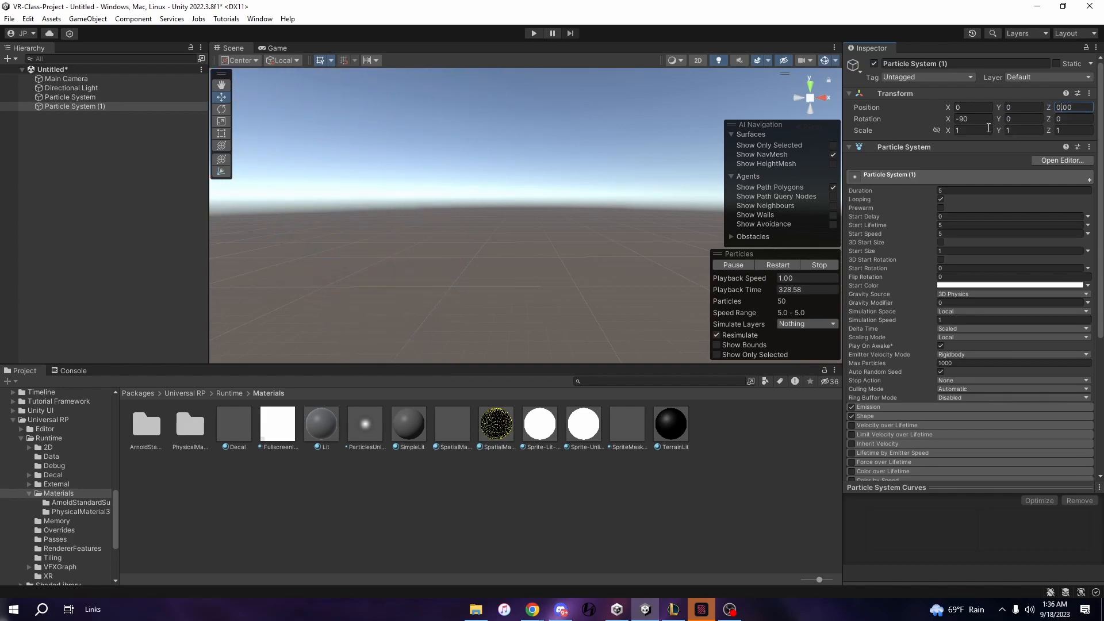
Set the particle system's Rotation to X 0 and Y -90.
double_click(1007, 119)
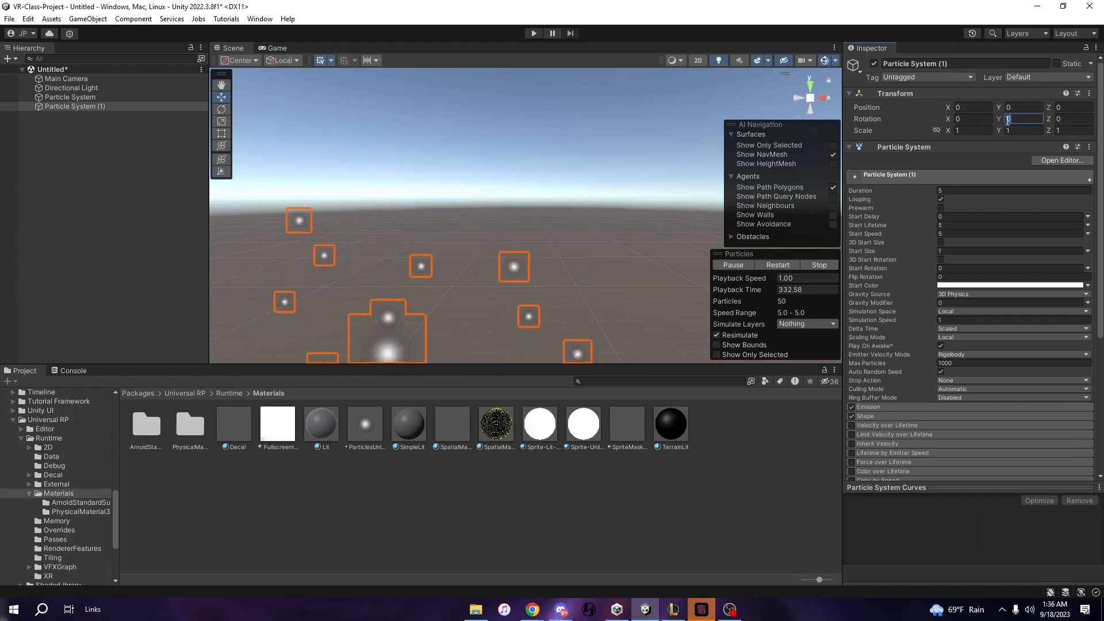
key(BackSpace)
text(90)
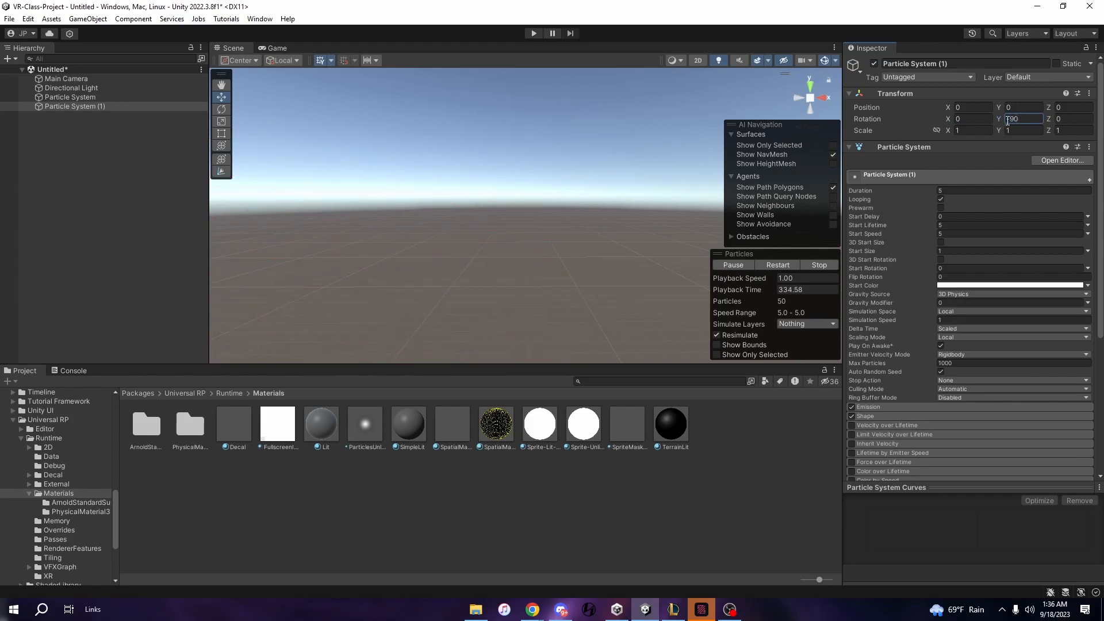
Reselect Particle System (1) in the scene and expand its Renderer module settings.
drag(512, 260, 560, 227)
middle_drag(584, 263, 543, 232)
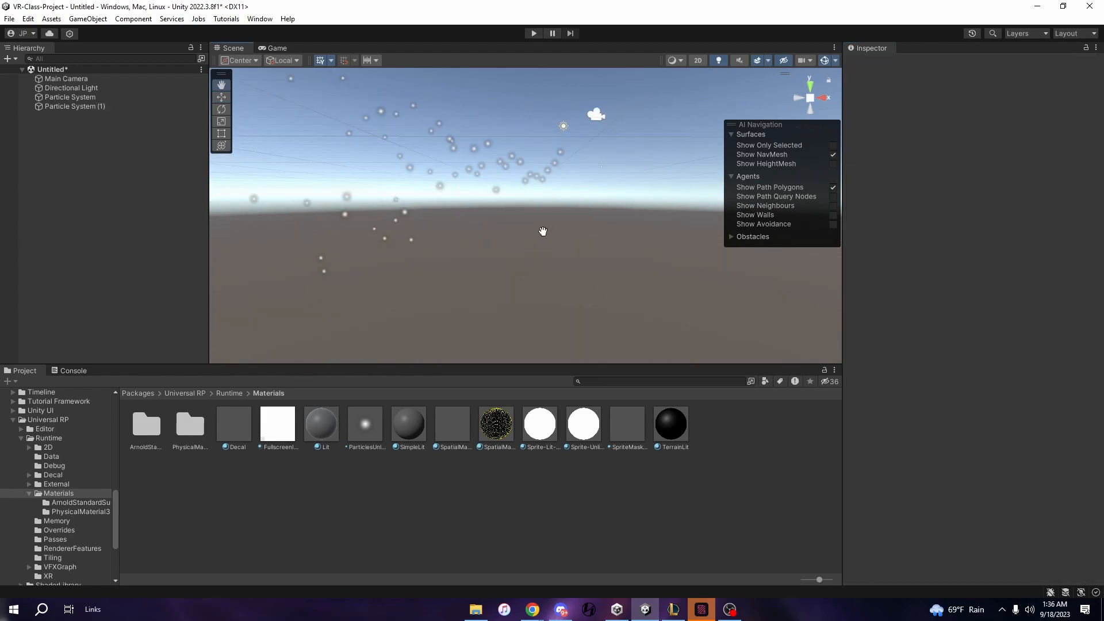
click(574, 194)
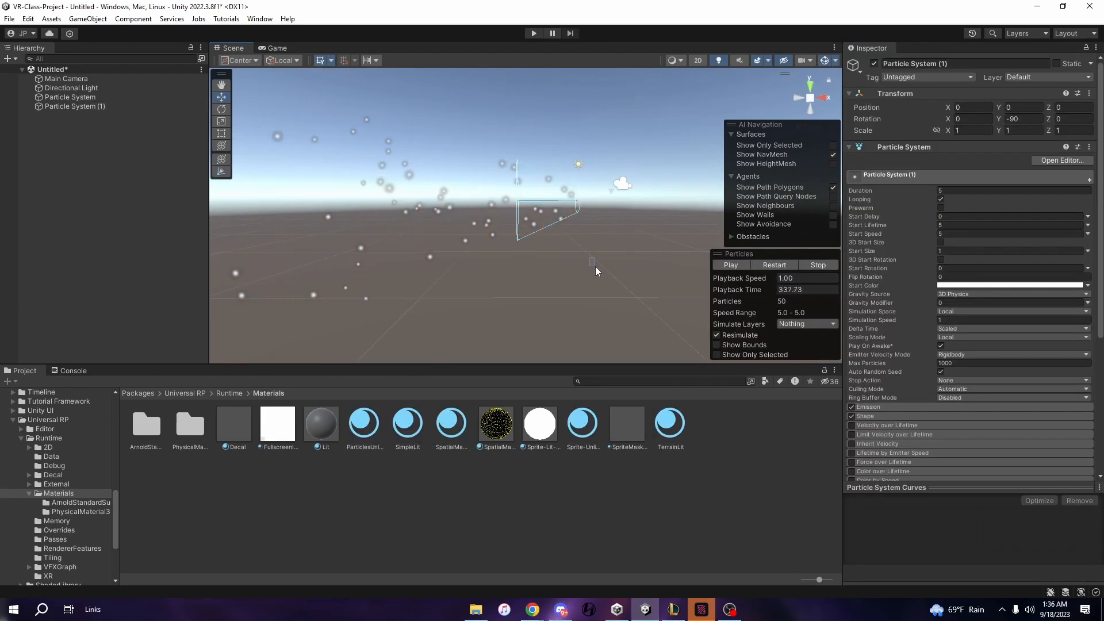
click(594, 267)
click(558, 206)
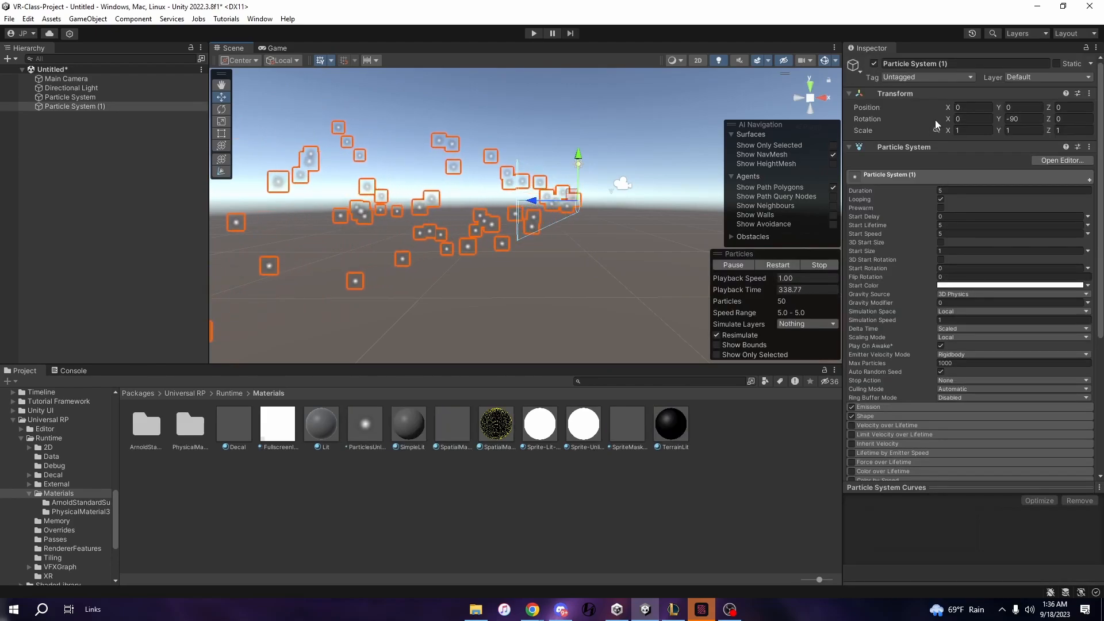
mouse_move(916, 205)
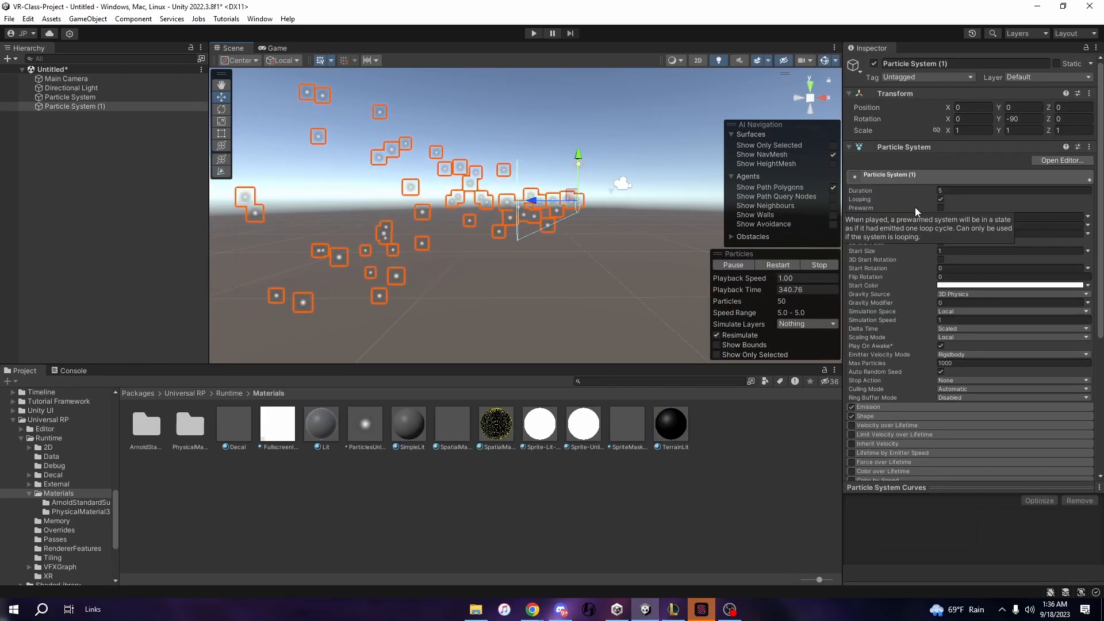
scroll(986, 264, down, 5)
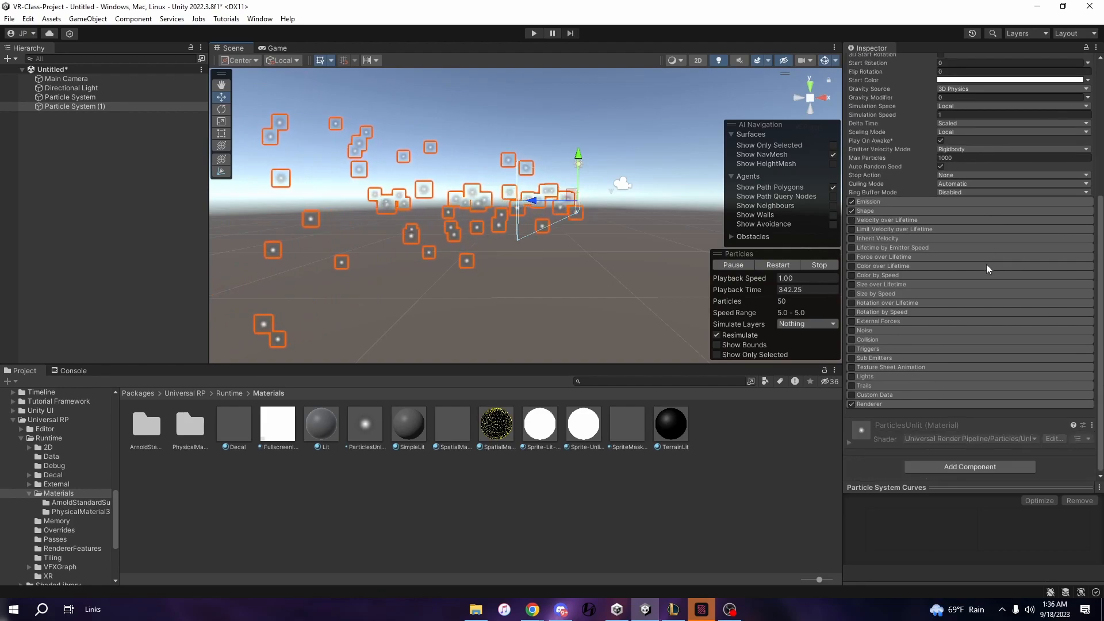
click(875, 403)
scroll(916, 407, down, 2)
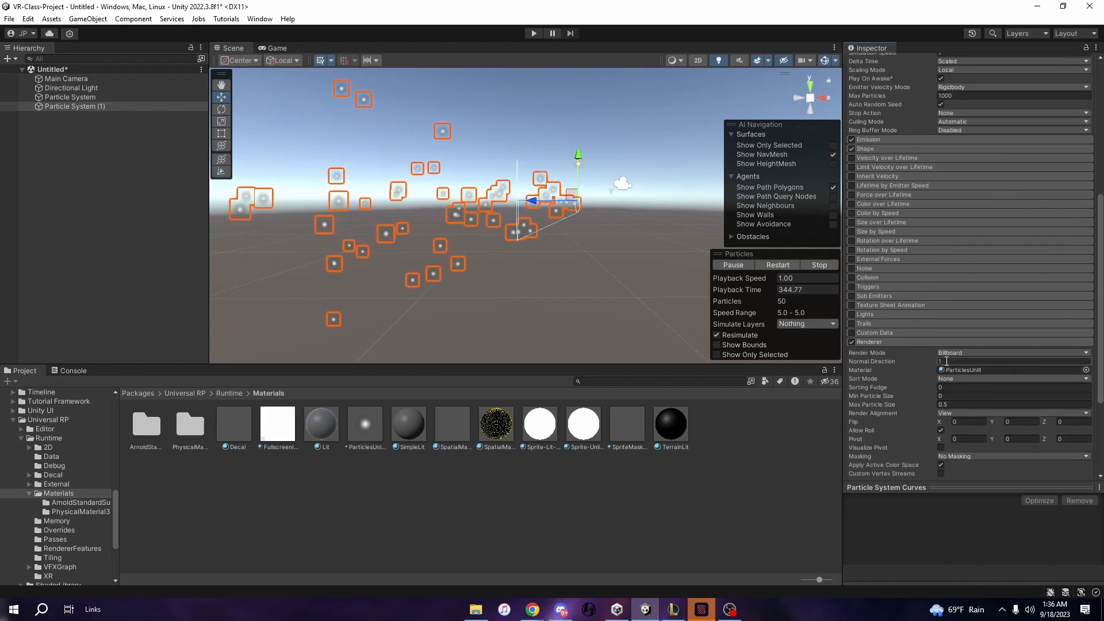
Try a Min Particle Size of 3 in the Renderer module and set it back to 0.
click(956, 397)
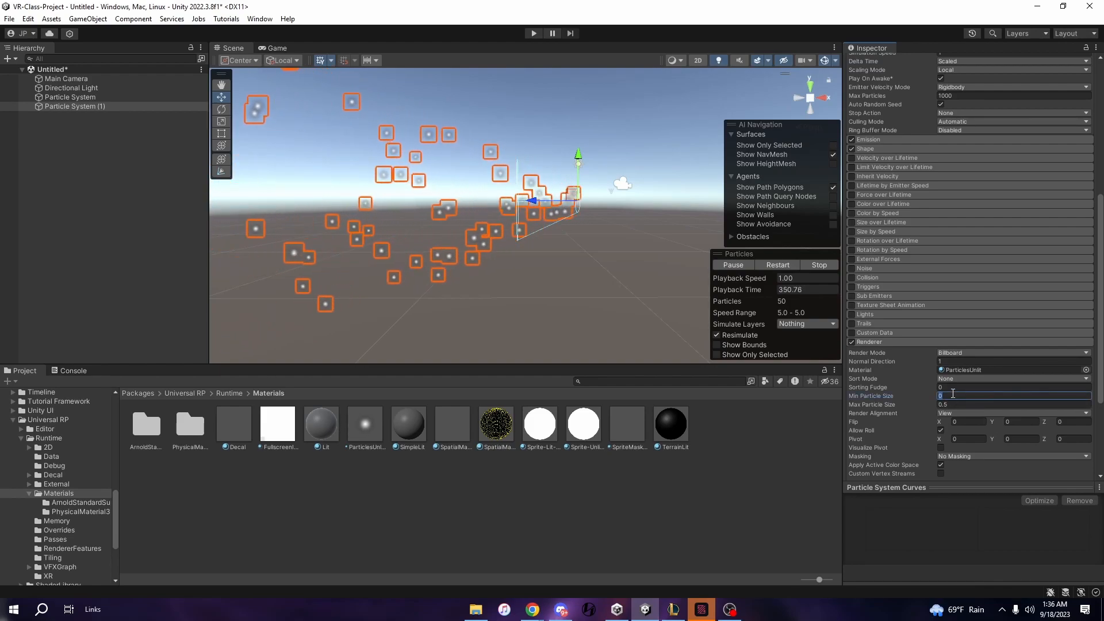
text(3)
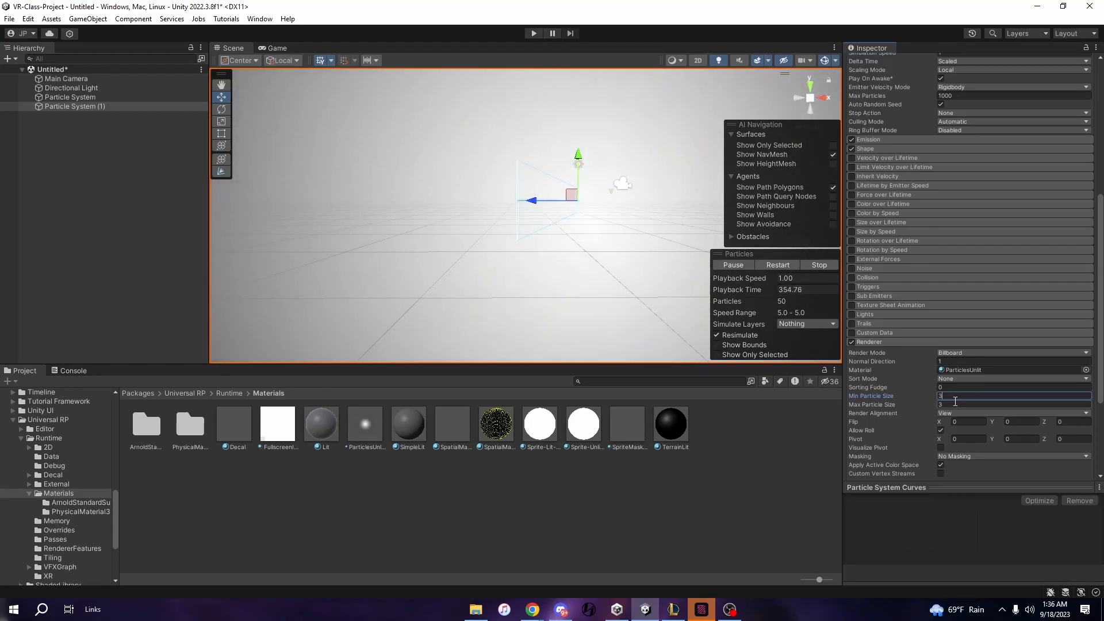
key(BackSpace)
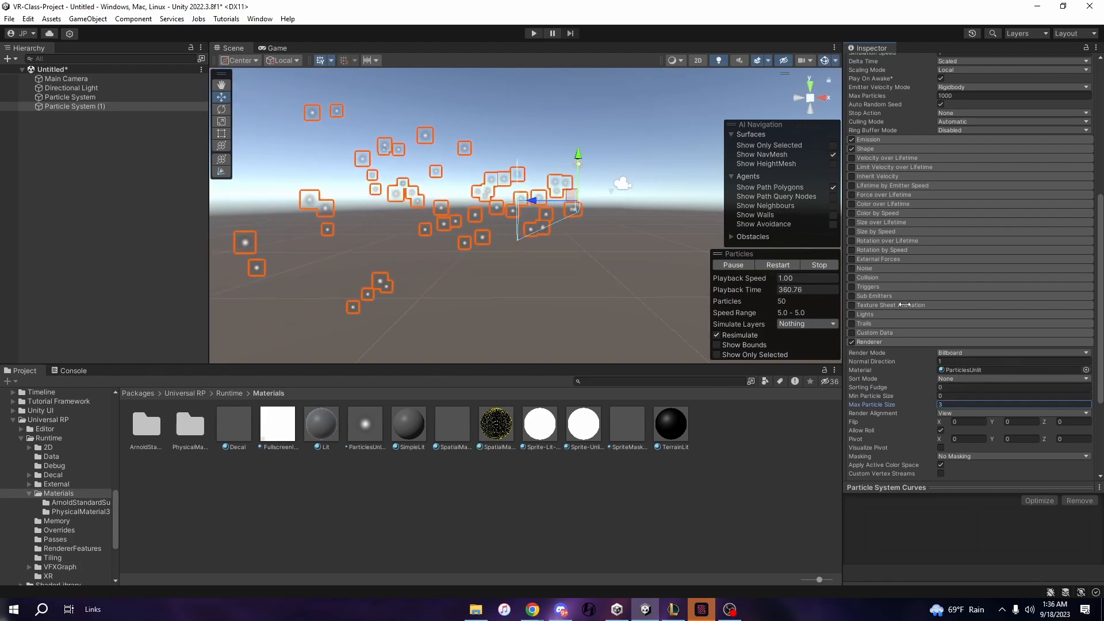
scroll(885, 234, up, 10)
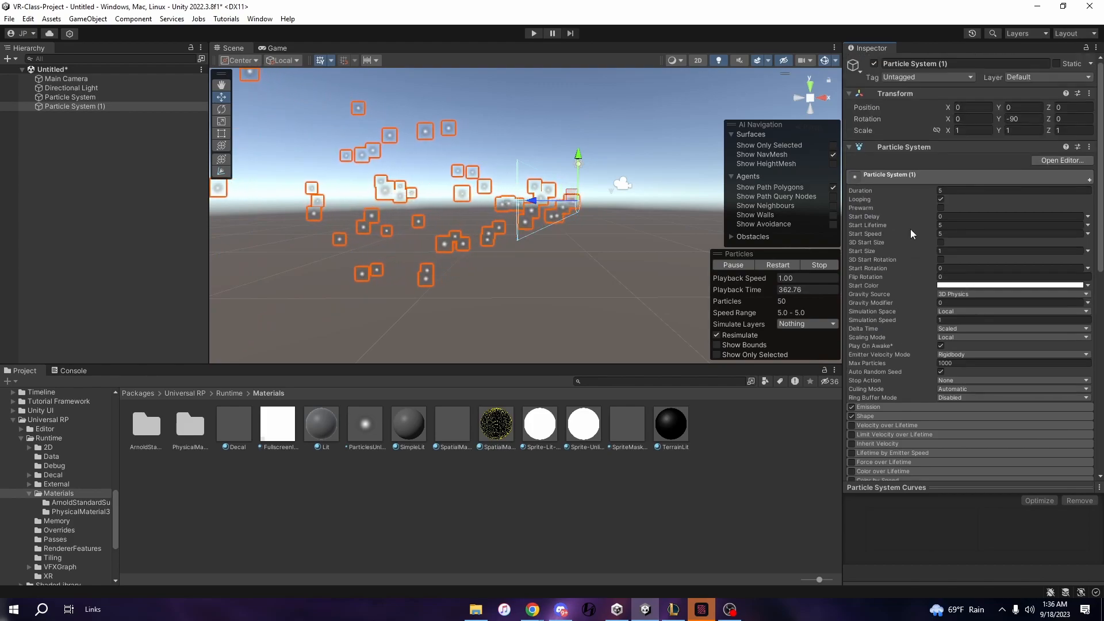
Set the Start Lifetime of Particle System (1) to 0.3.
click(952, 226)
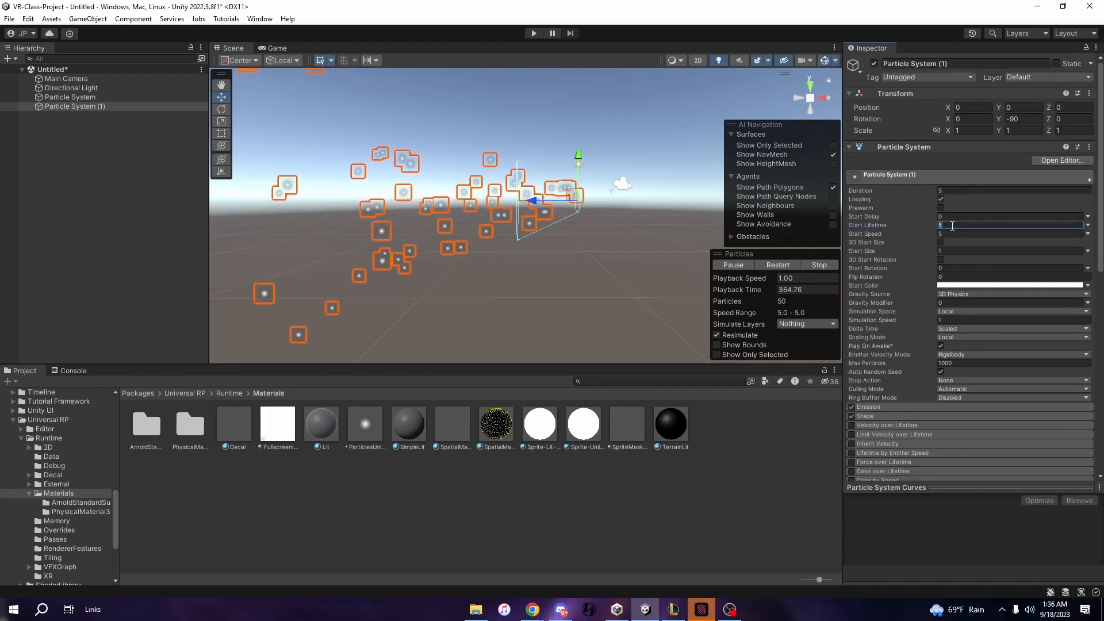
text(03)
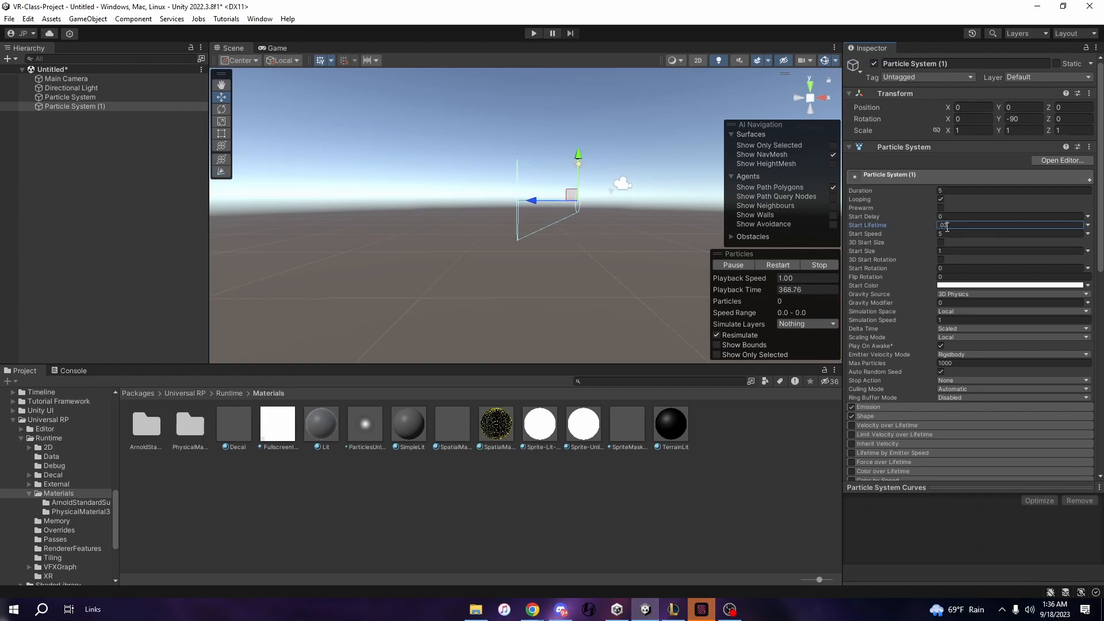
text(.3)
Set the Start Speed to 10, after trying 1, and the Start Size to 0.1.
click(949, 234)
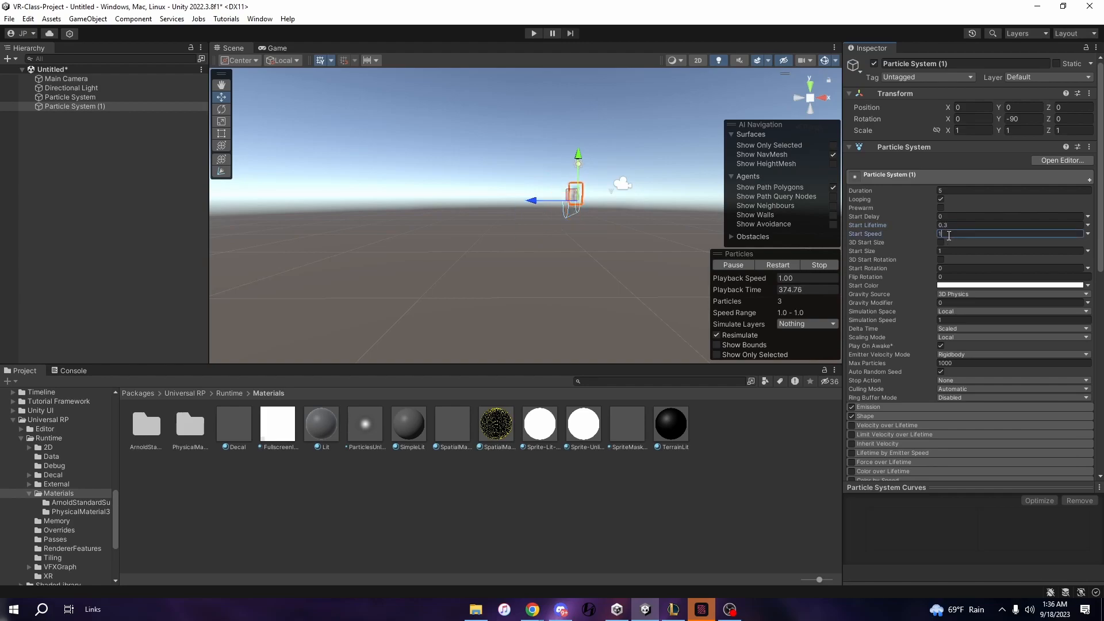
text(1)
middle_drag(666, 241, 630, 237)
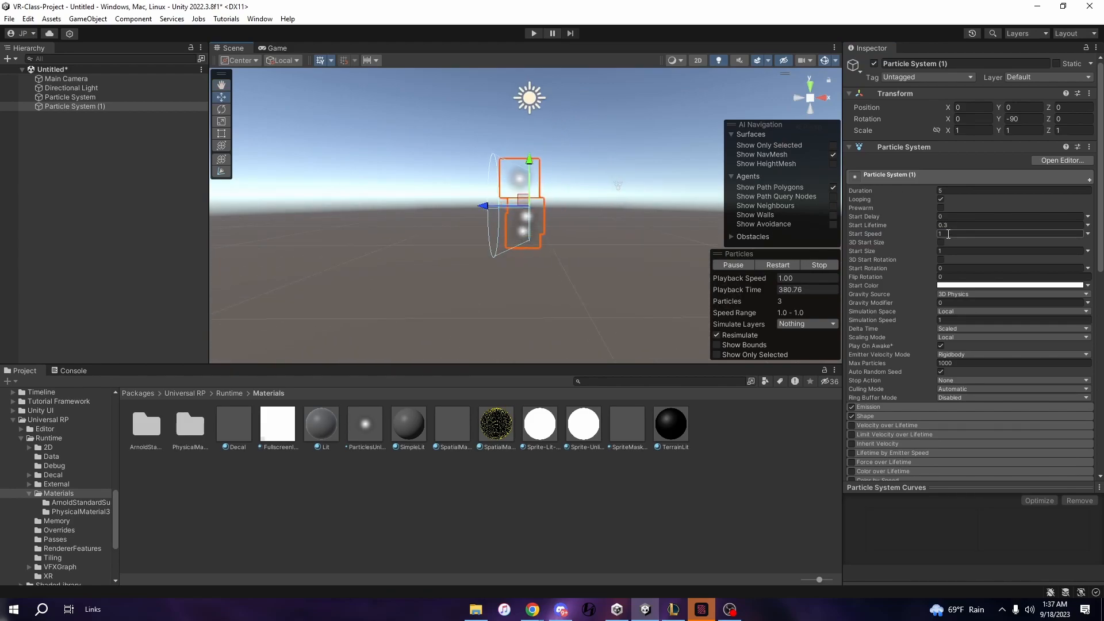
text(0)
middle_drag(459, 242, 608, 239)
scroll(577, 229, down, 3)
scroll(609, 227, down, 2)
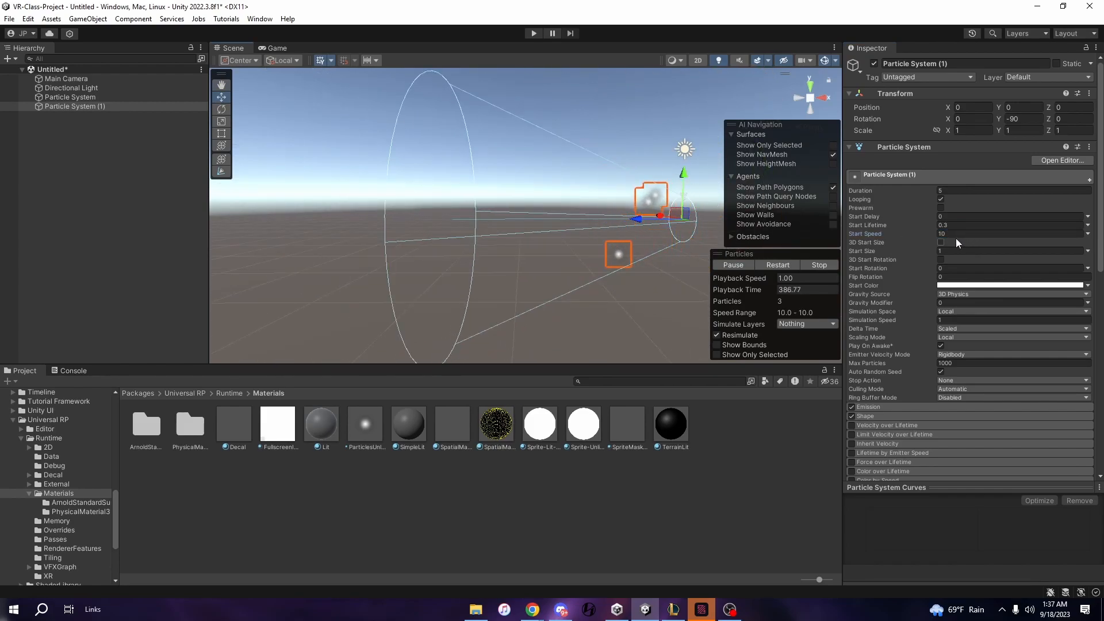
click(949, 251)
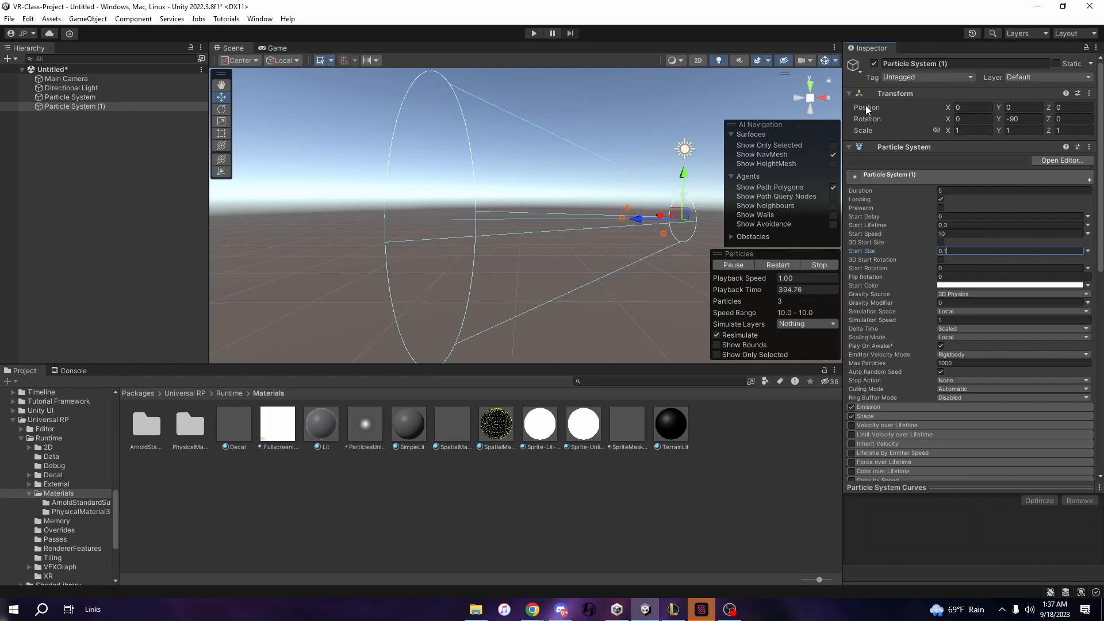
Collapse the main particle settings and set Rate over Time in the Emission module to 200.
click(900, 181)
click(893, 190)
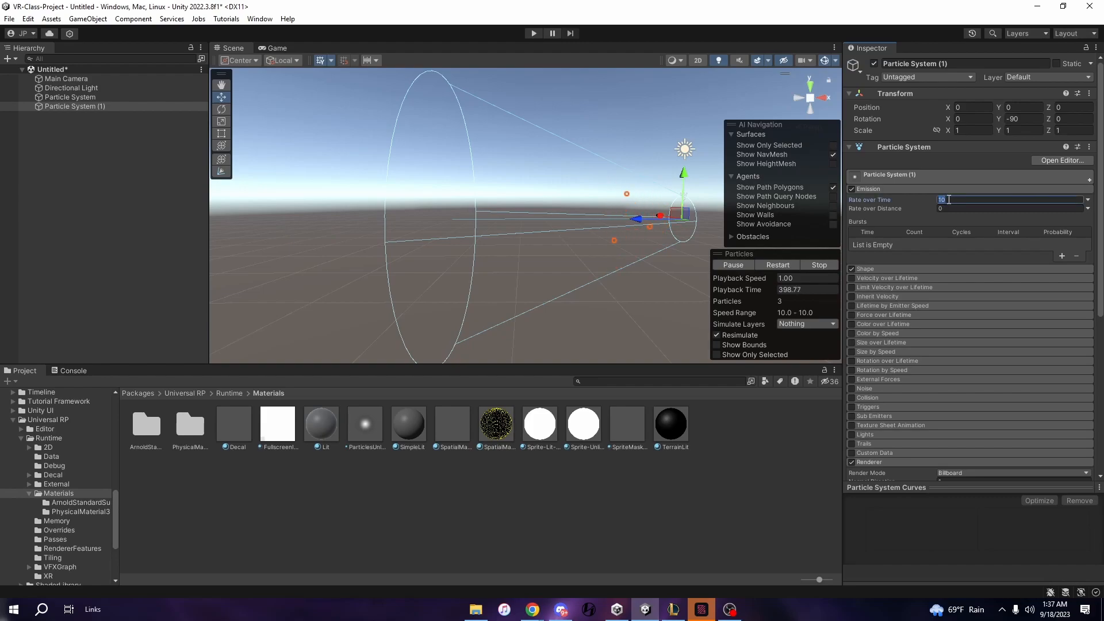
text(200)
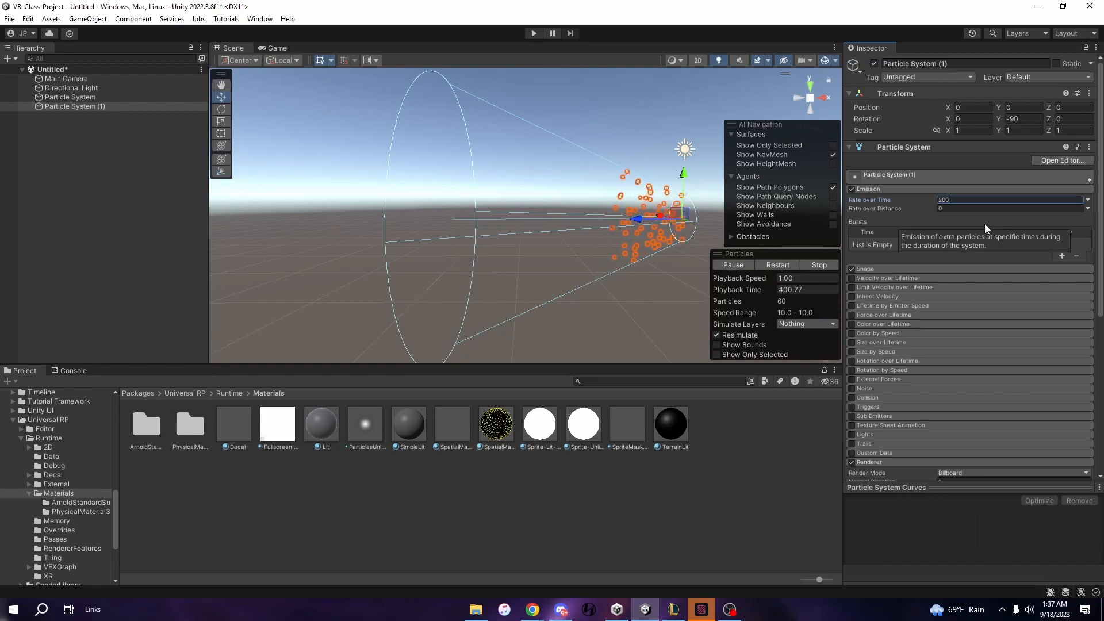
middle_drag(684, 285, 654, 294)
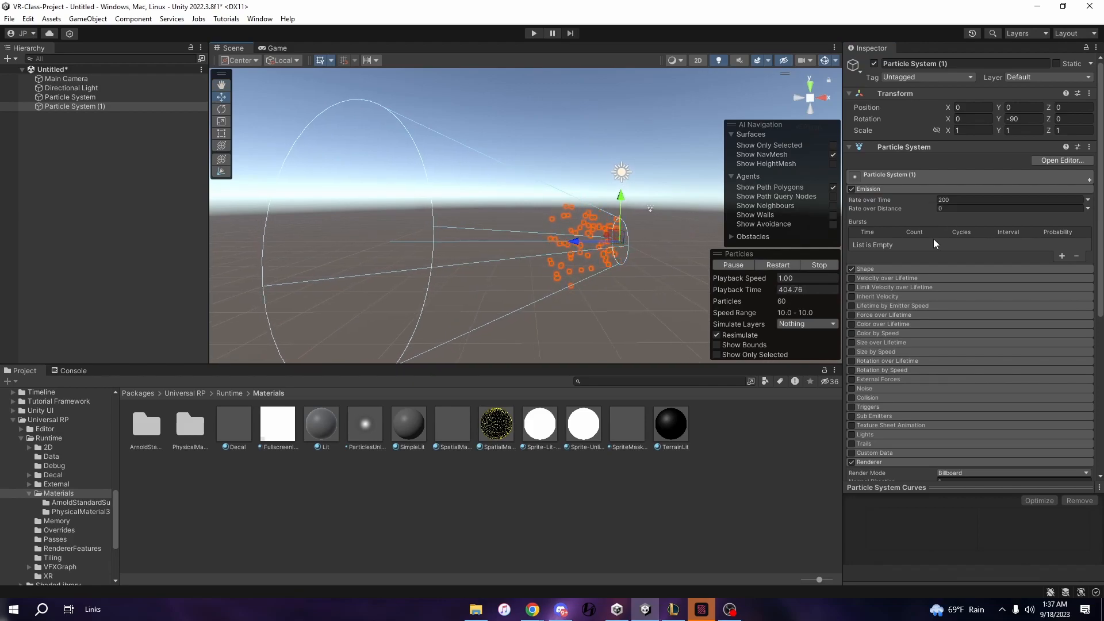
In the Shape module, set the cone's Angle to 20 and its Radius to 0.3.
click(860, 269)
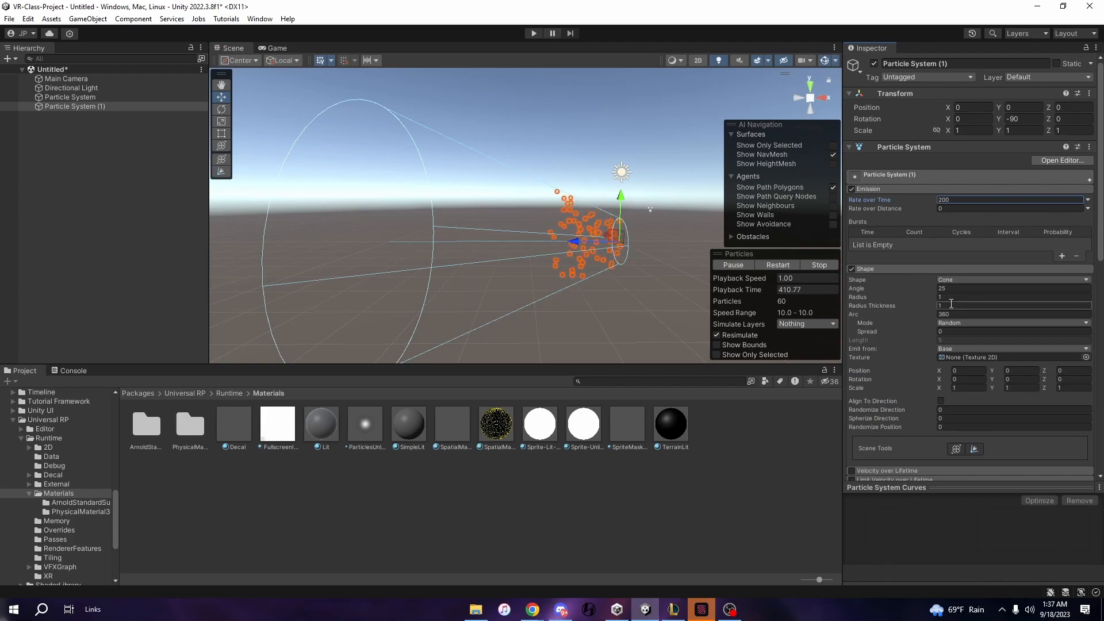
click(945, 287)
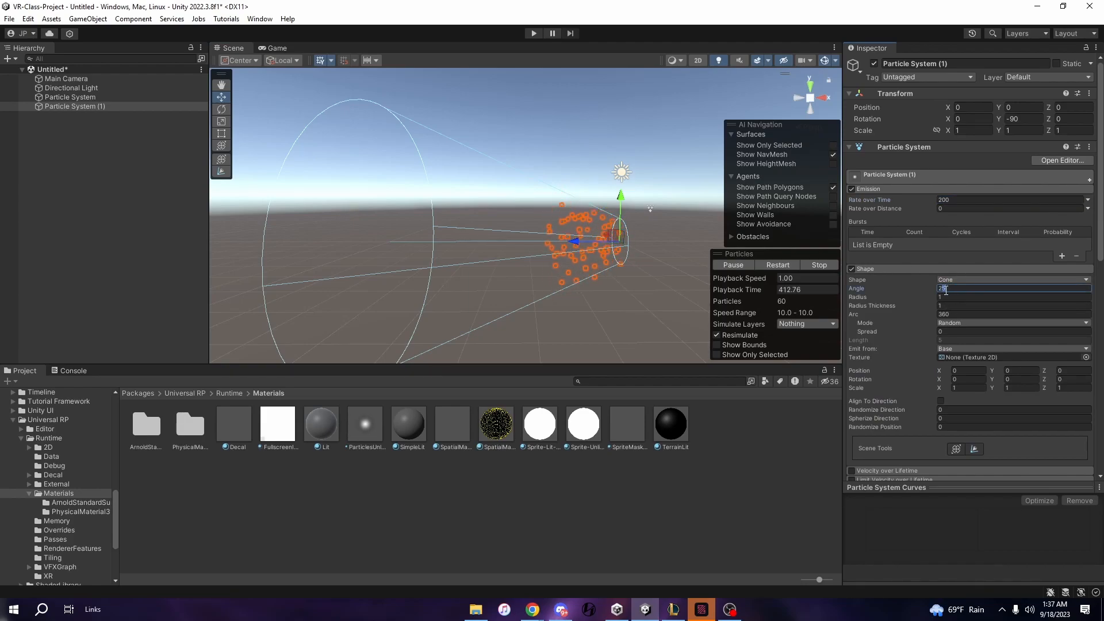
text(20)
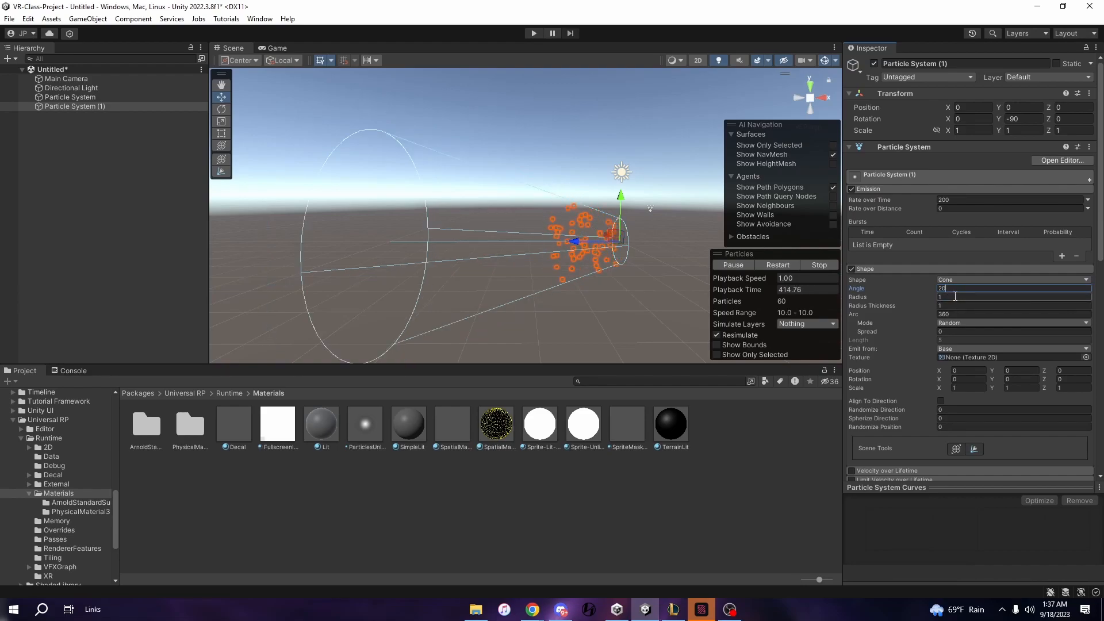
click(955, 297)
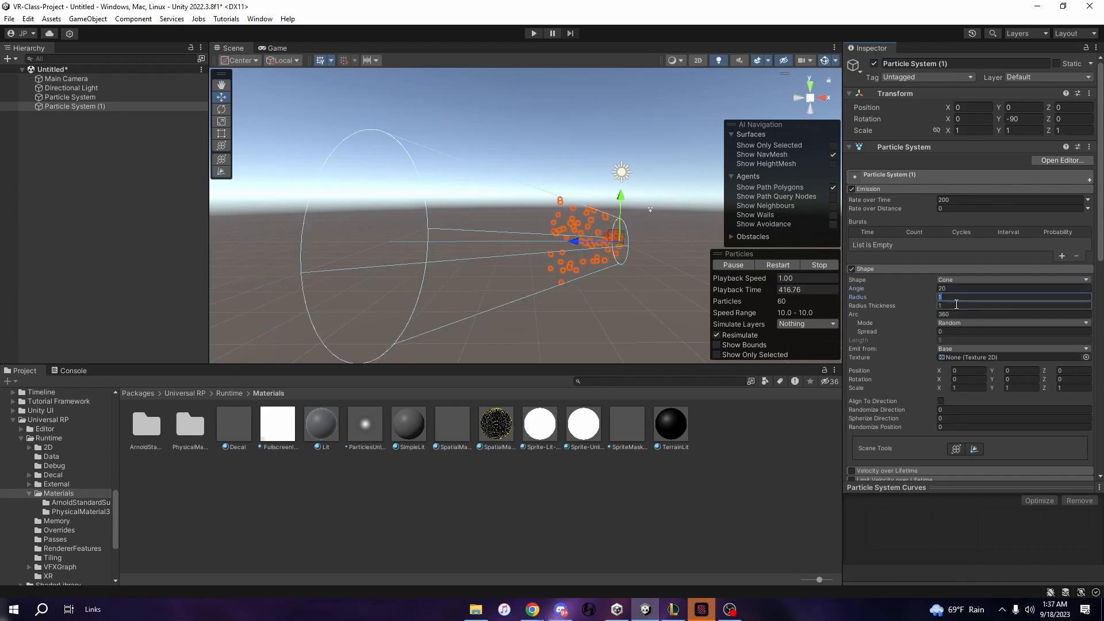
text(0.3)
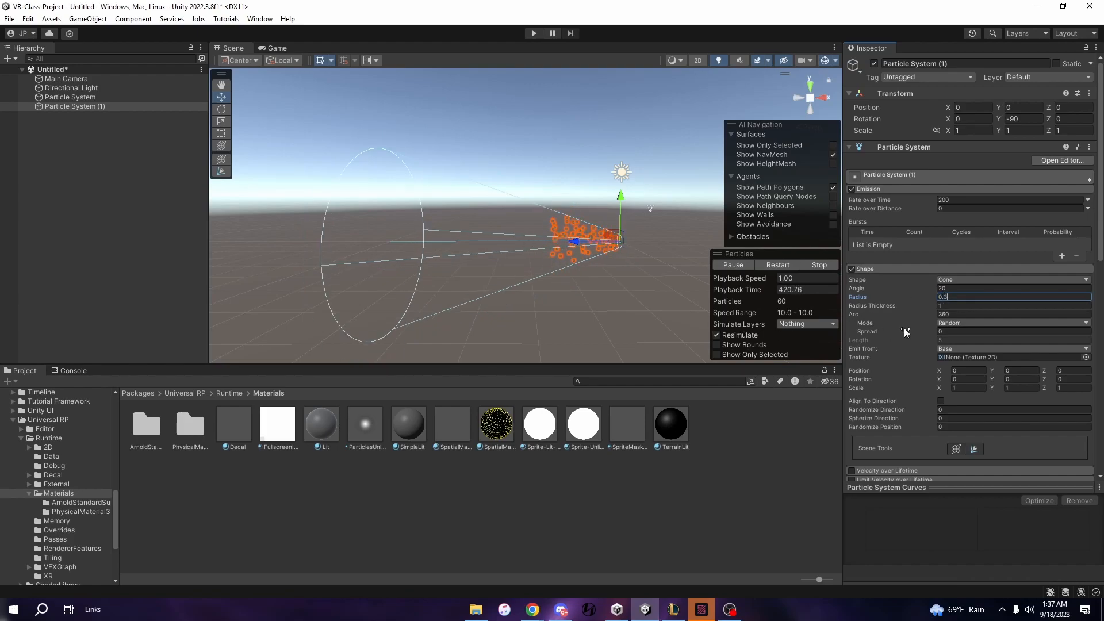
click(874, 270)
Enable the Velocity over Lifetime module and set its Radial value to 20.
click(899, 188)
click(893, 207)
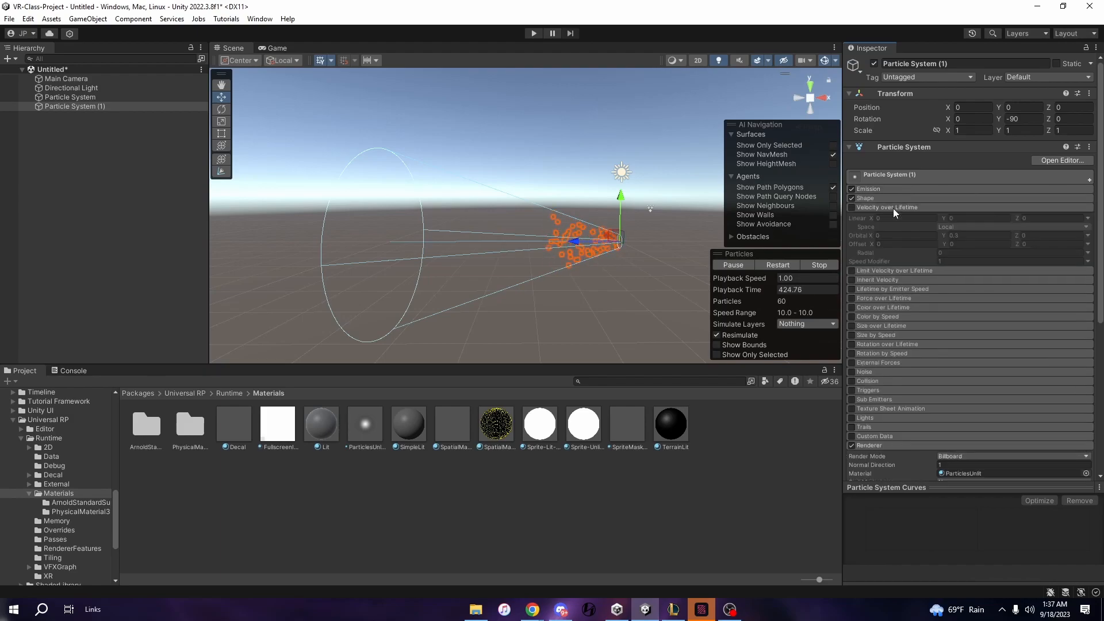
click(853, 208)
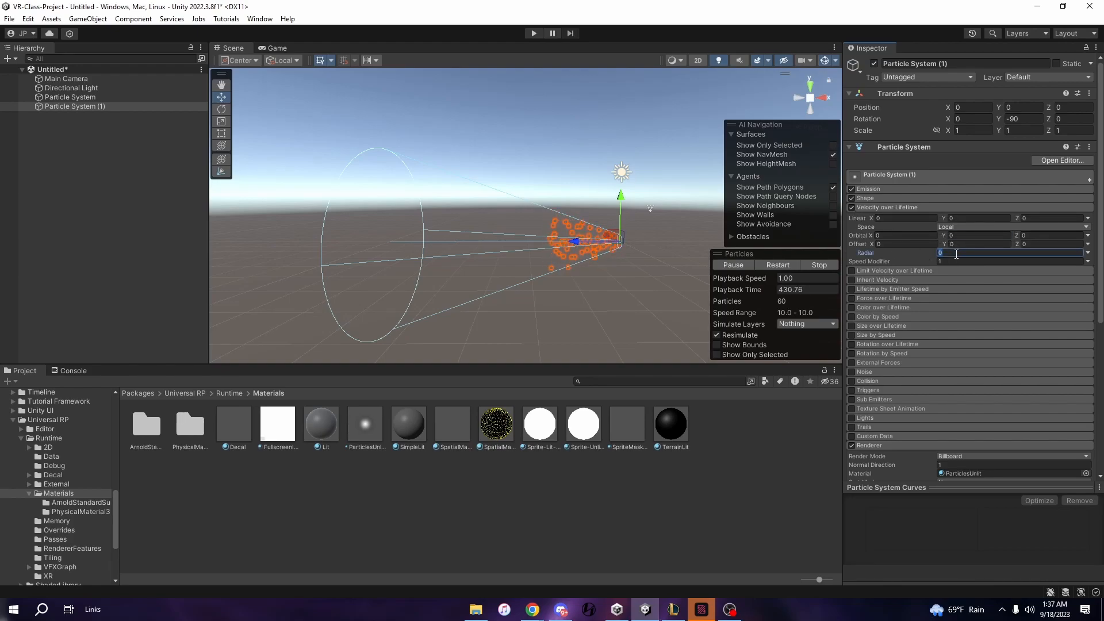
text(20)
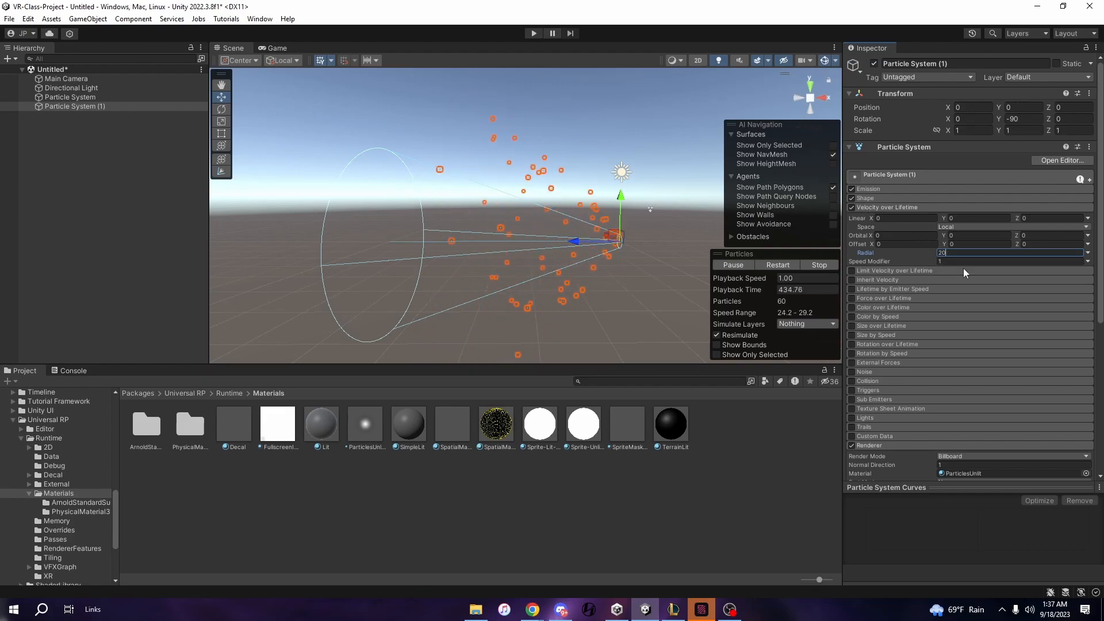
click(876, 208)
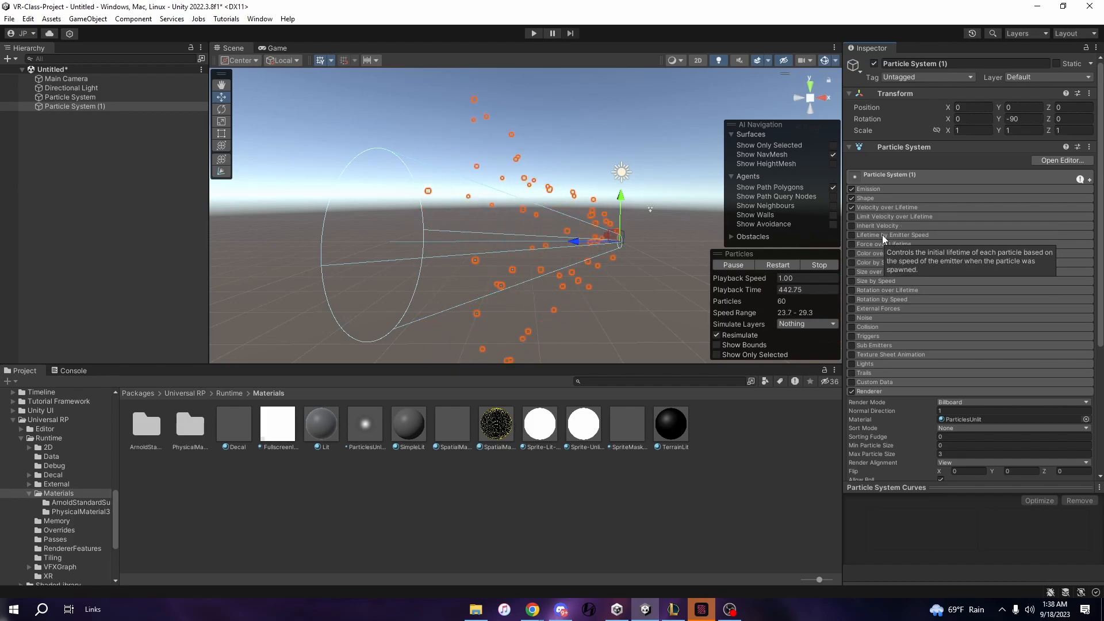
Enable the Color over Lifetime module and open its color gradient for editing.
click(888, 252)
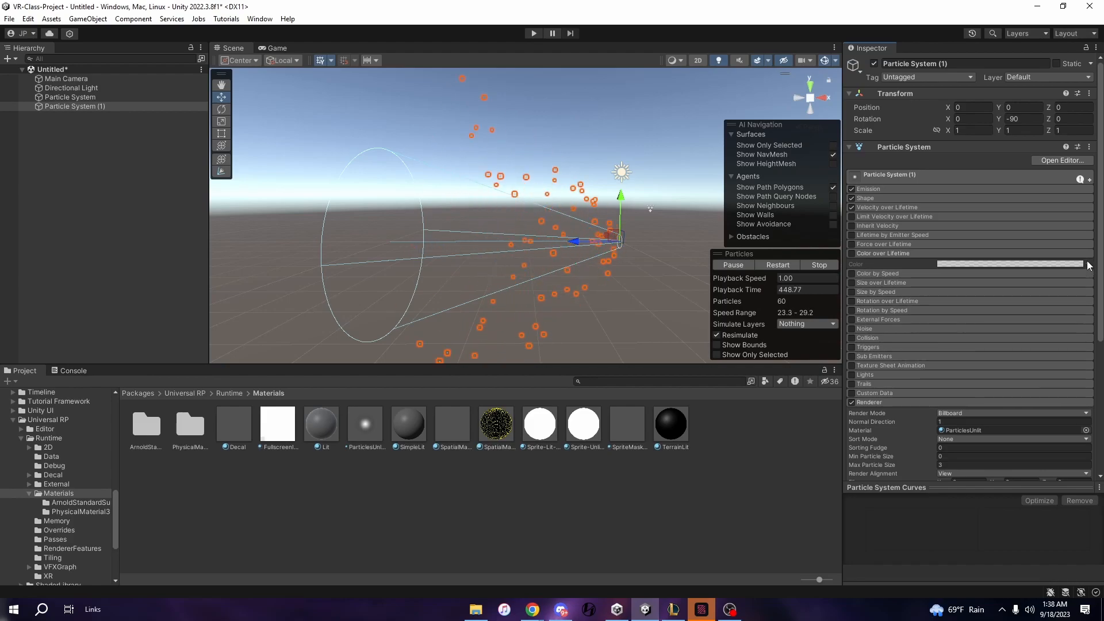
click(854, 253)
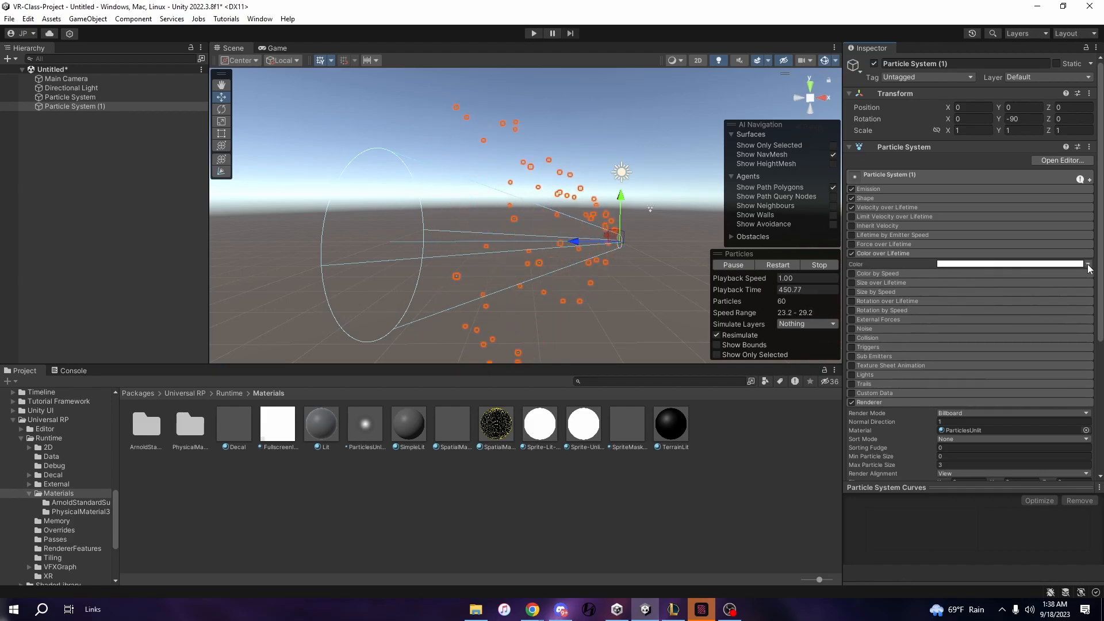
click(1088, 264)
click(1036, 264)
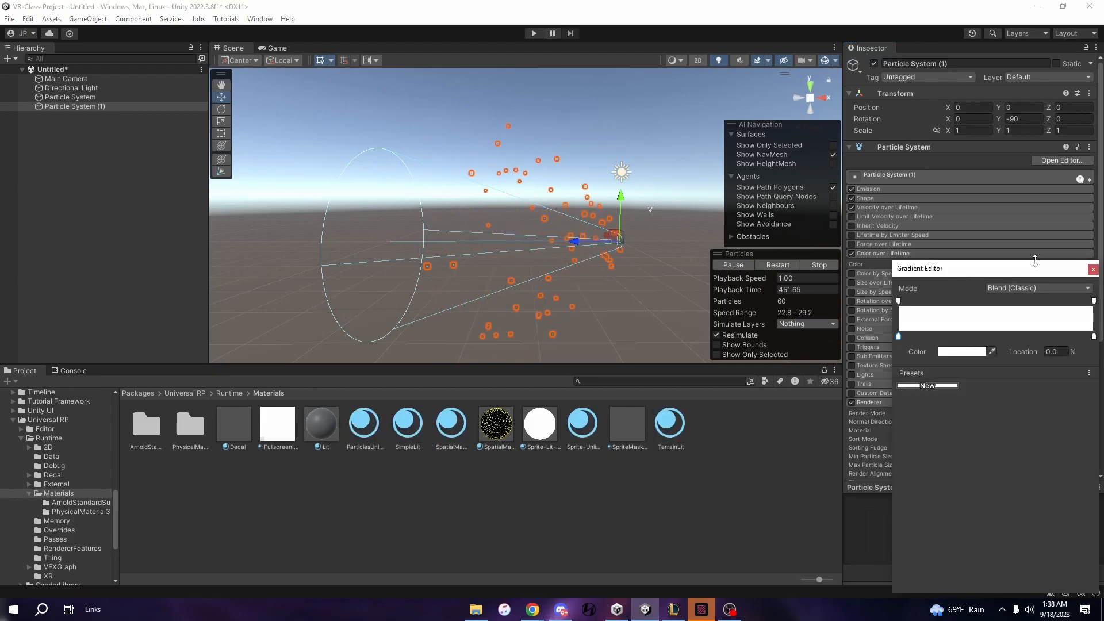
Add two alpha keys at about 43% and 68% and two color keys at about 39% and 68% to the gradient.
click(982, 303)
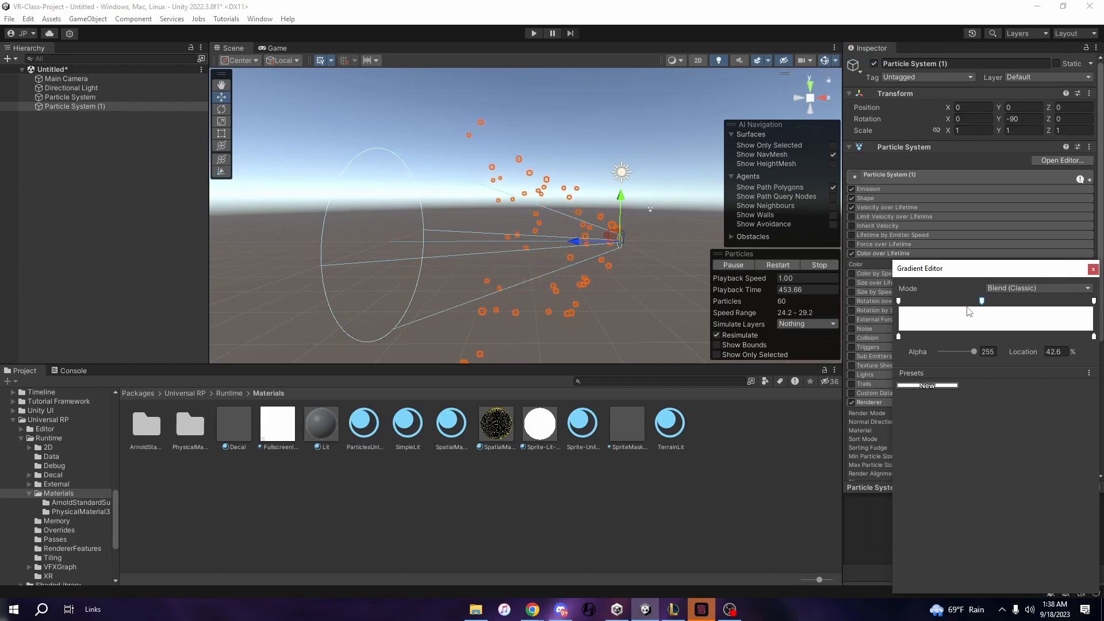
click(1021, 302)
drag(1019, 337, 1032, 306)
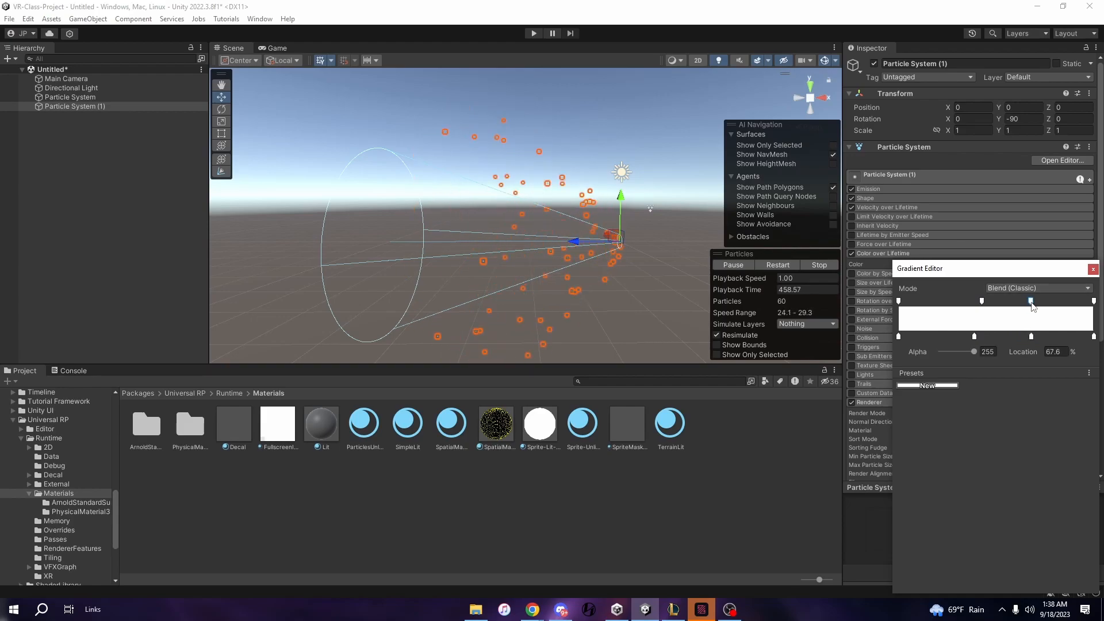
Set the gradient's starting color key at 0% to red.
double_click(899, 338)
drag(943, 403, 987, 407)
click(1027, 326)
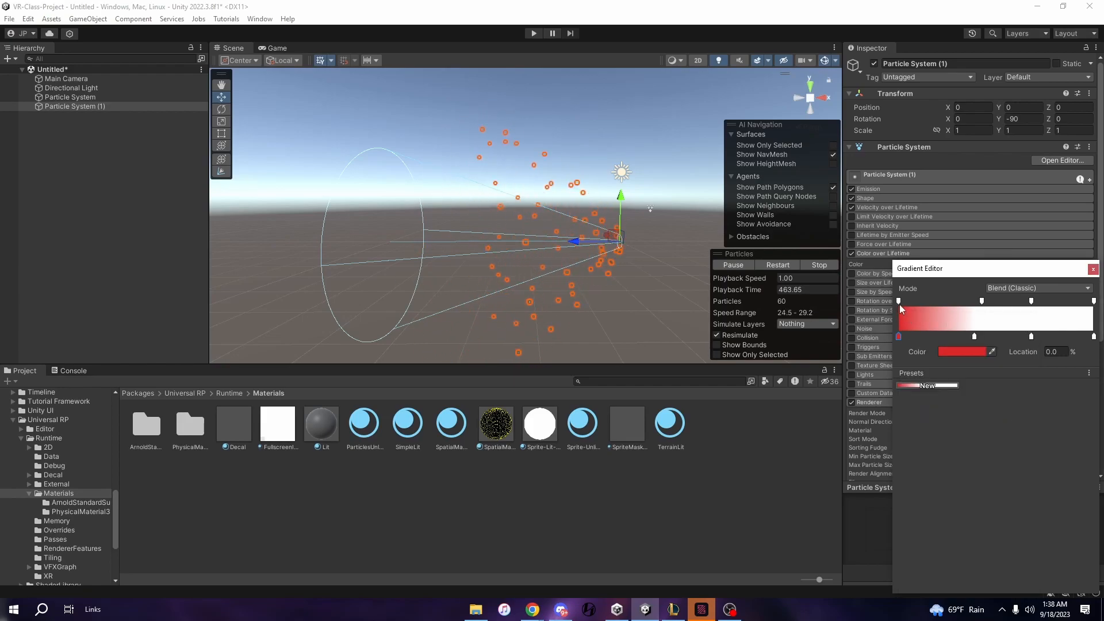
Set the gradient's second color key at 38.8% to dark blue, hexadecimal 192896.
click(974, 336)
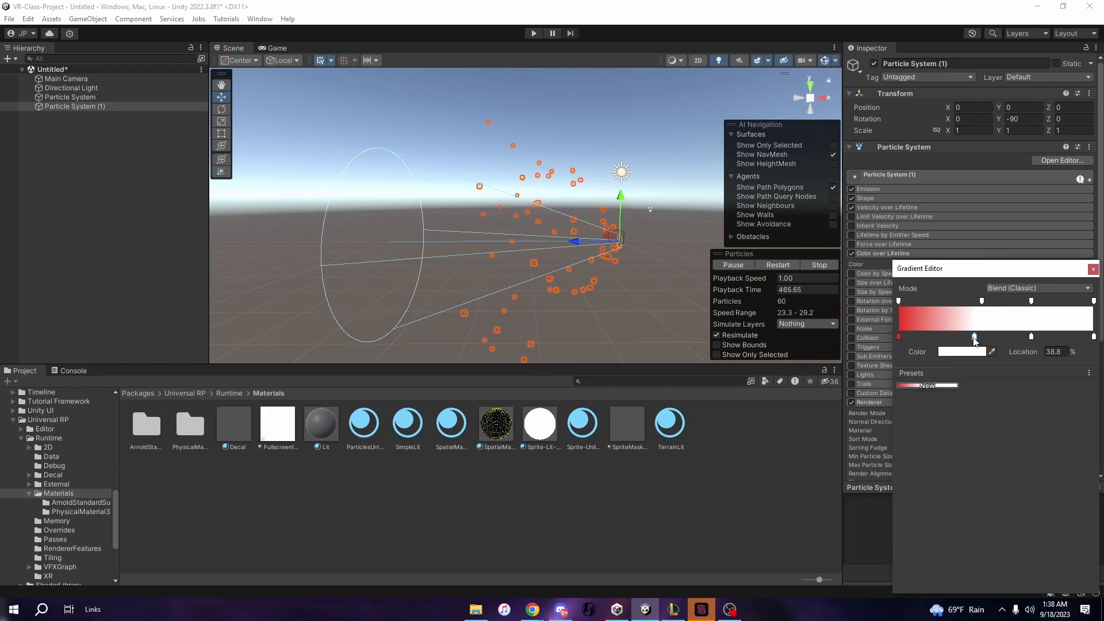
click(980, 352)
click(1002, 472)
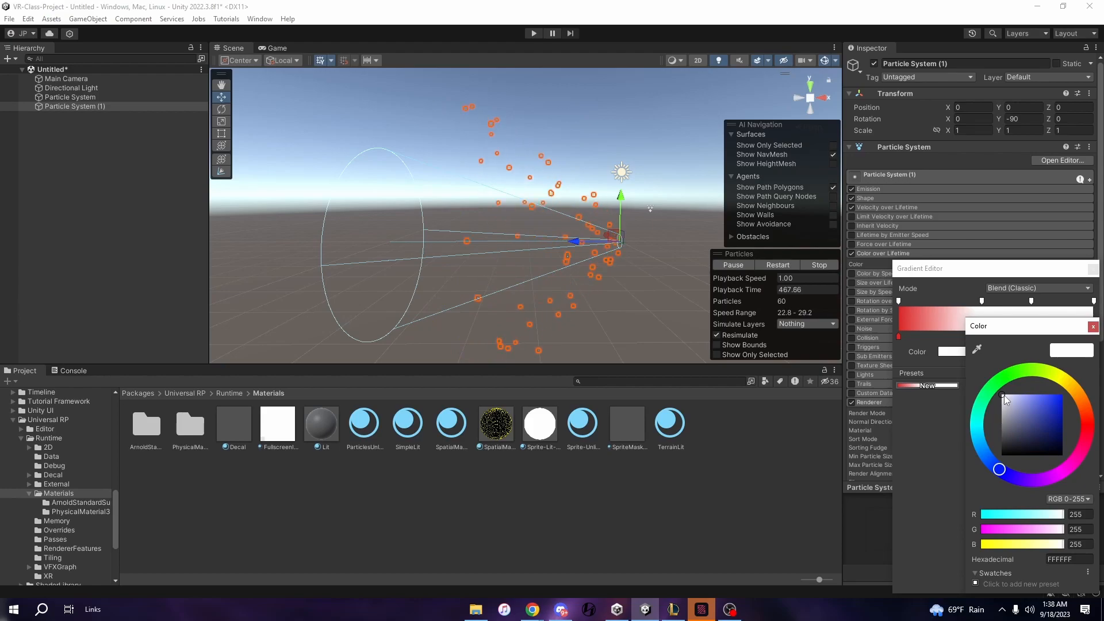
drag(1005, 396, 1054, 421)
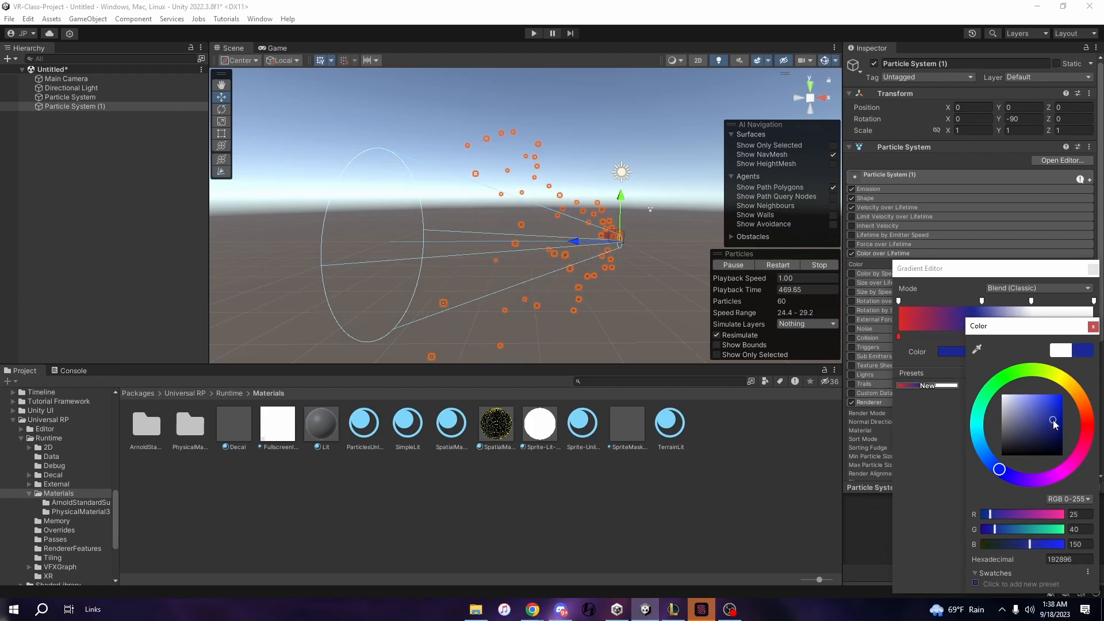
click(1093, 327)
Set the gradient's third color key, at 68.5%, to green.
click(1033, 336)
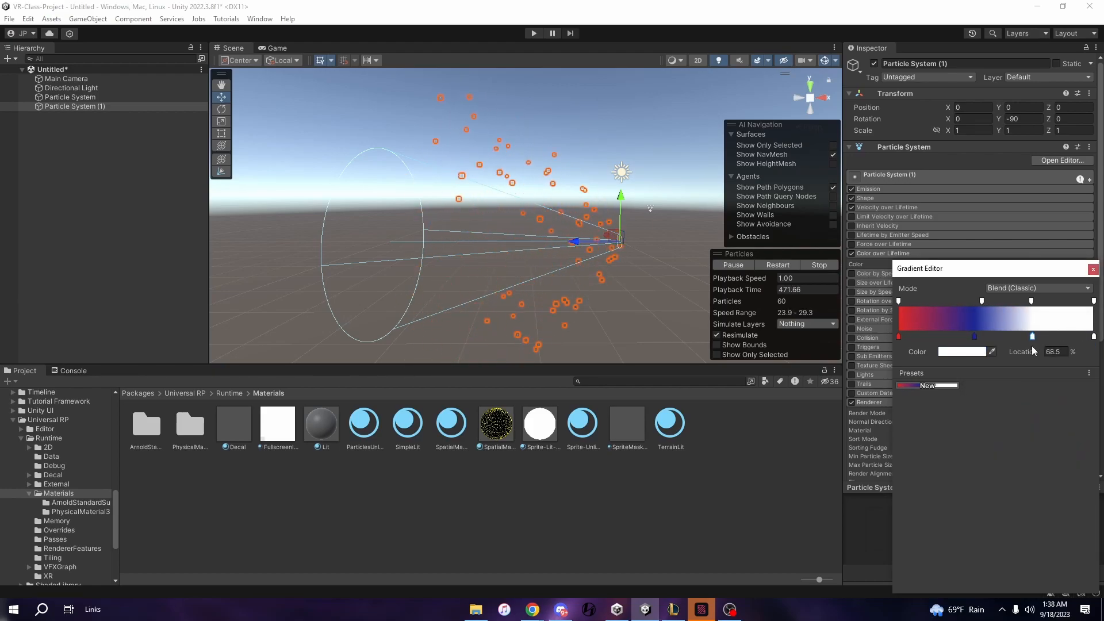
click(993, 353)
click(992, 352)
click(992, 355)
click(987, 356)
click(971, 352)
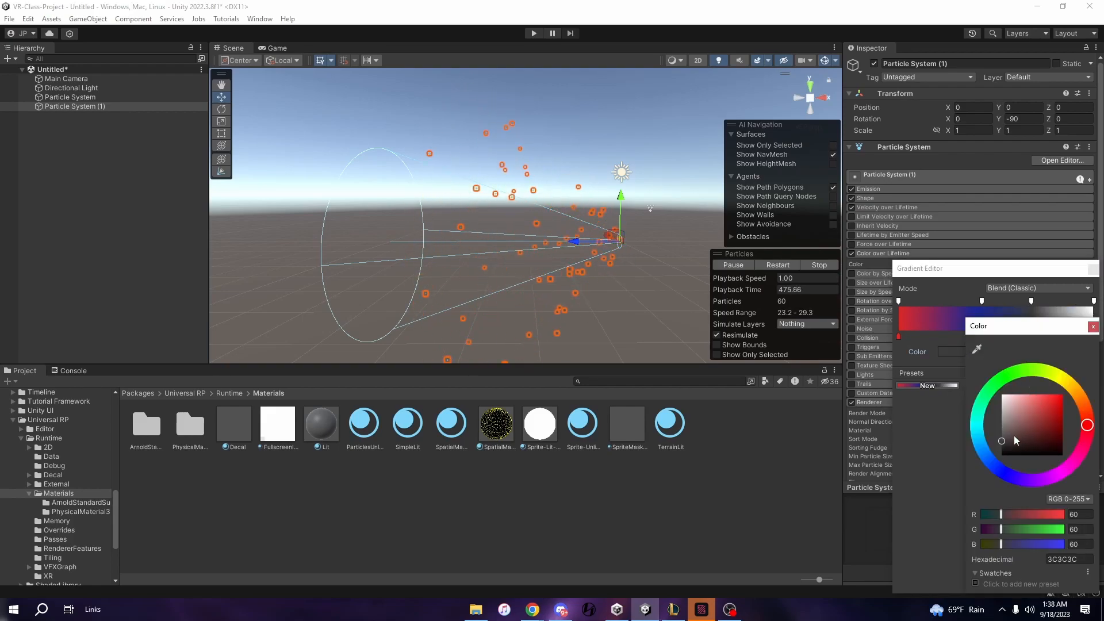
click(1000, 381)
drag(1004, 441, 1051, 410)
click(1093, 327)
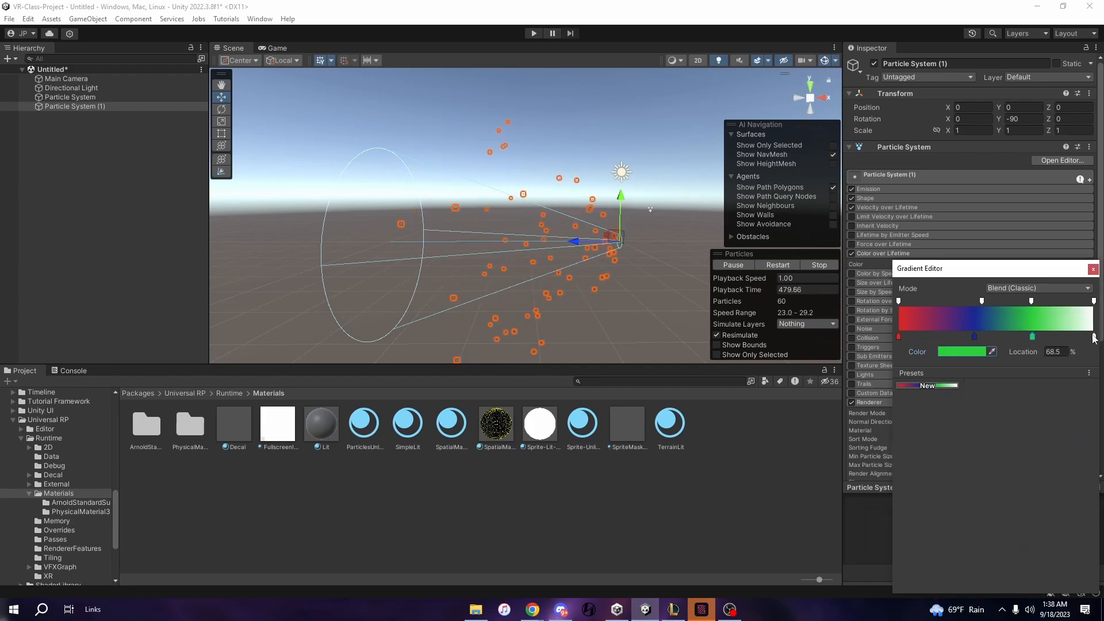
Set the gradient's final color key at 100% to purple.
click(1094, 338)
click(964, 352)
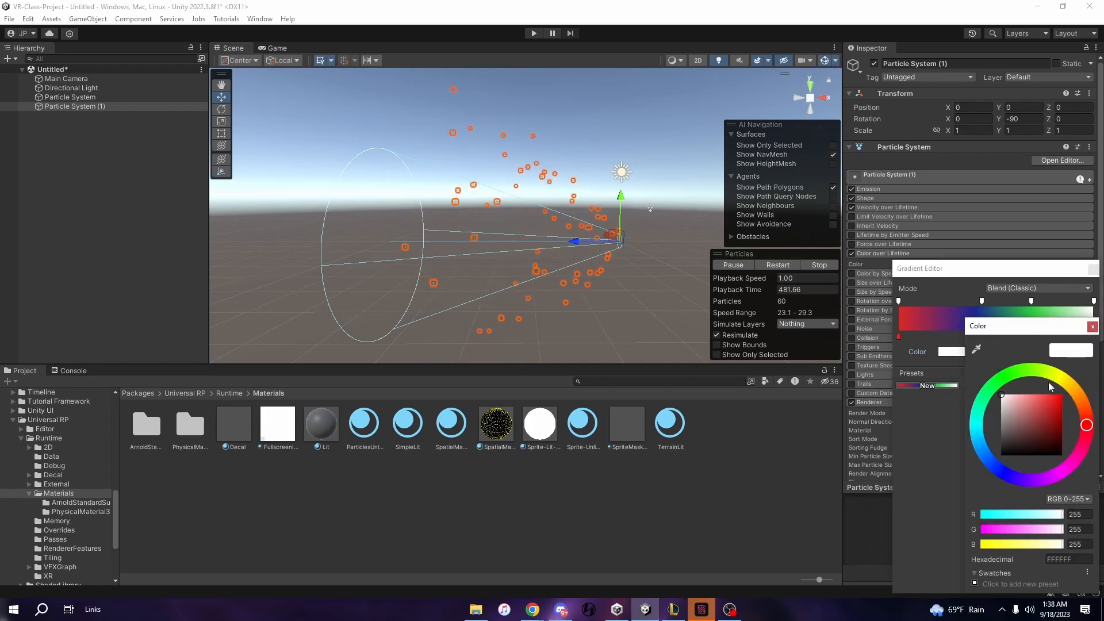
drag(1087, 424, 1064, 471)
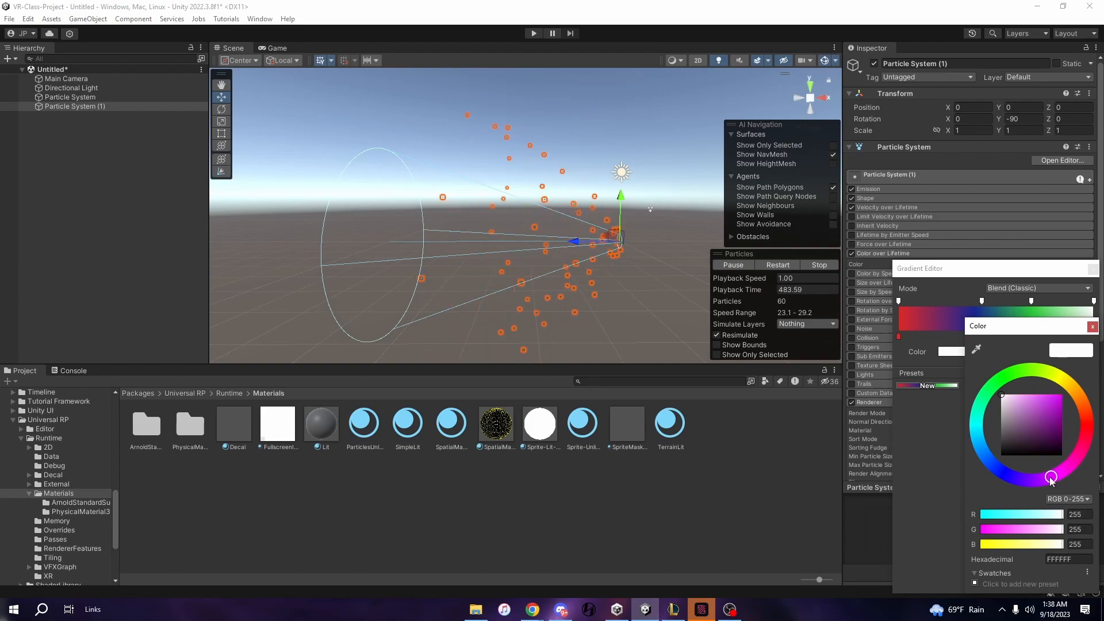
drag(1003, 396, 1024, 413)
click(947, 433)
Lower the alpha key at the gradient's 100% end to 18 and close the gradient editor.
click(1094, 304)
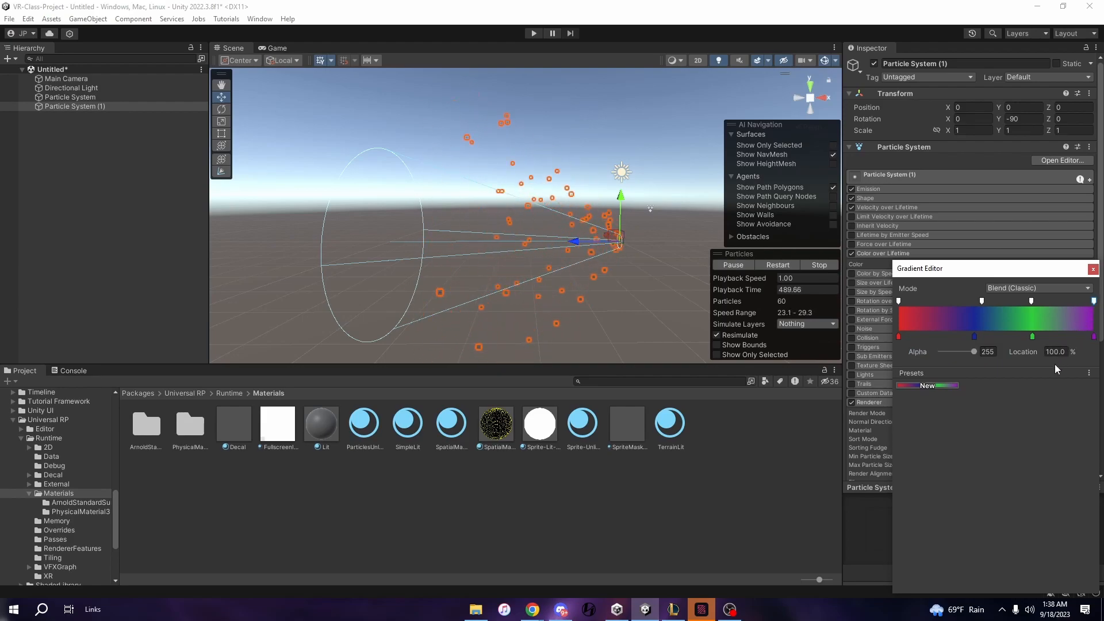
drag(975, 353, 921, 357)
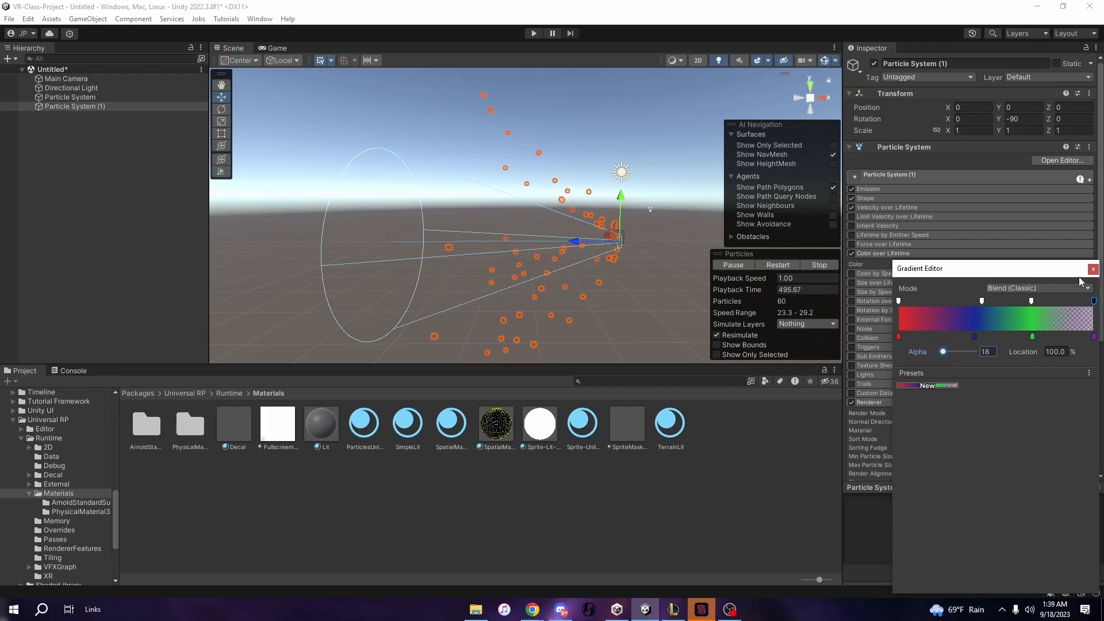
click(1094, 270)
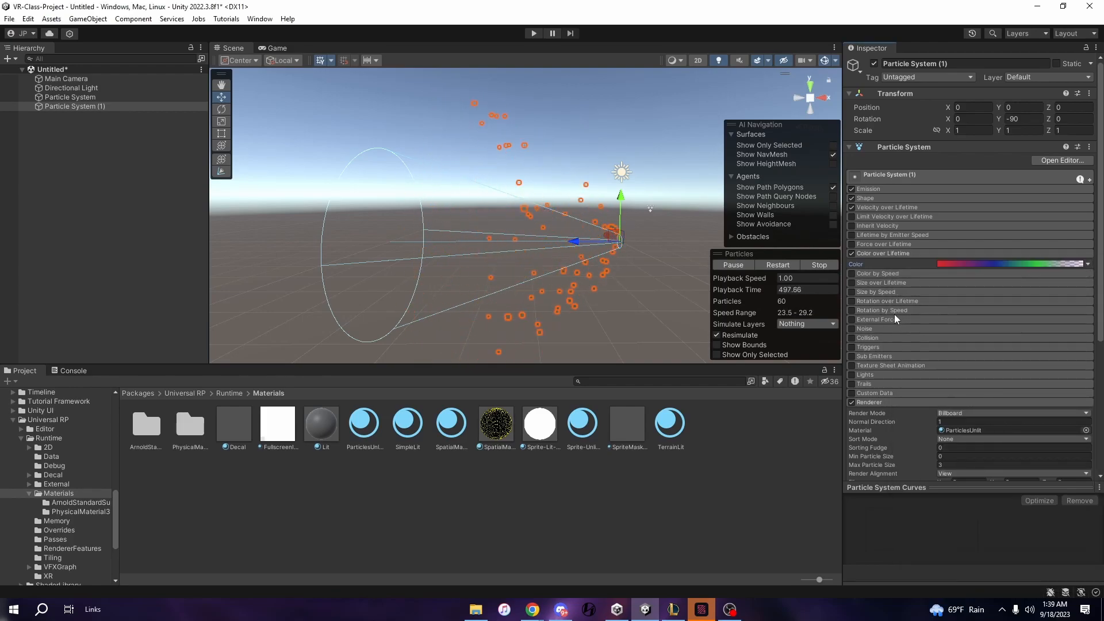
Enable Size over Lifetime and shape its size curve as a straight decline from 1.0 at the start to 0.0 at the end.
click(852, 283)
click(871, 283)
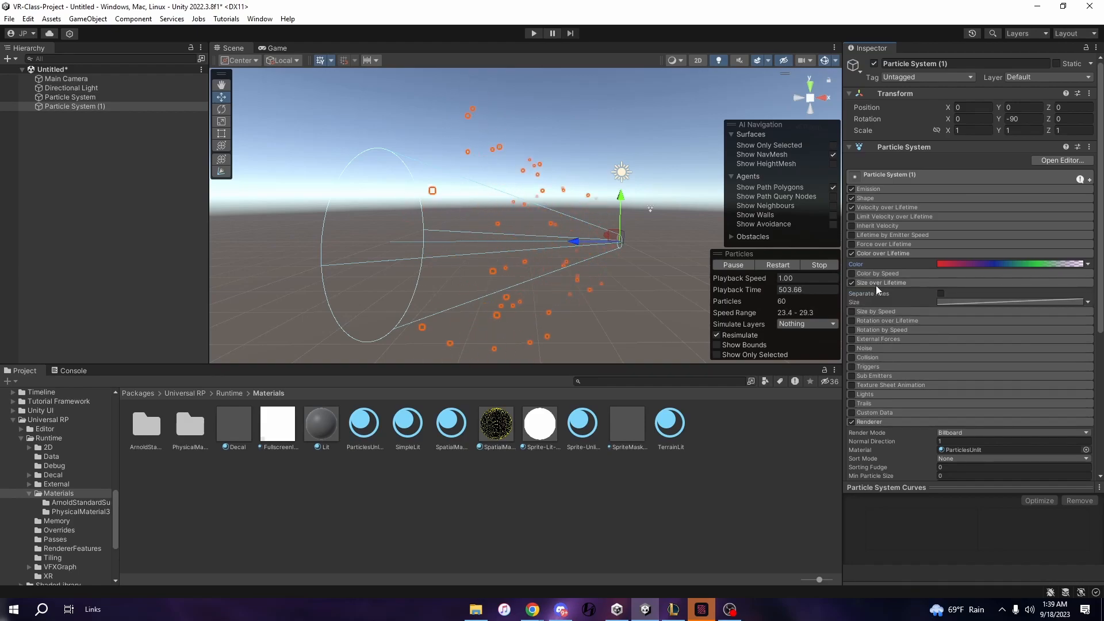
click(944, 303)
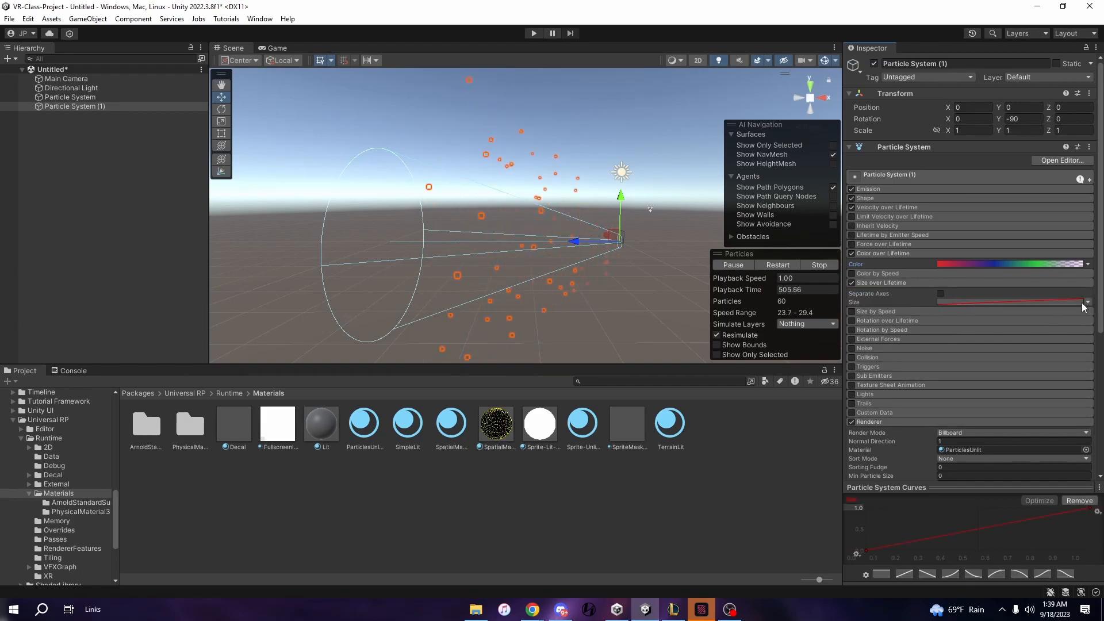
drag(865, 550, 867, 498)
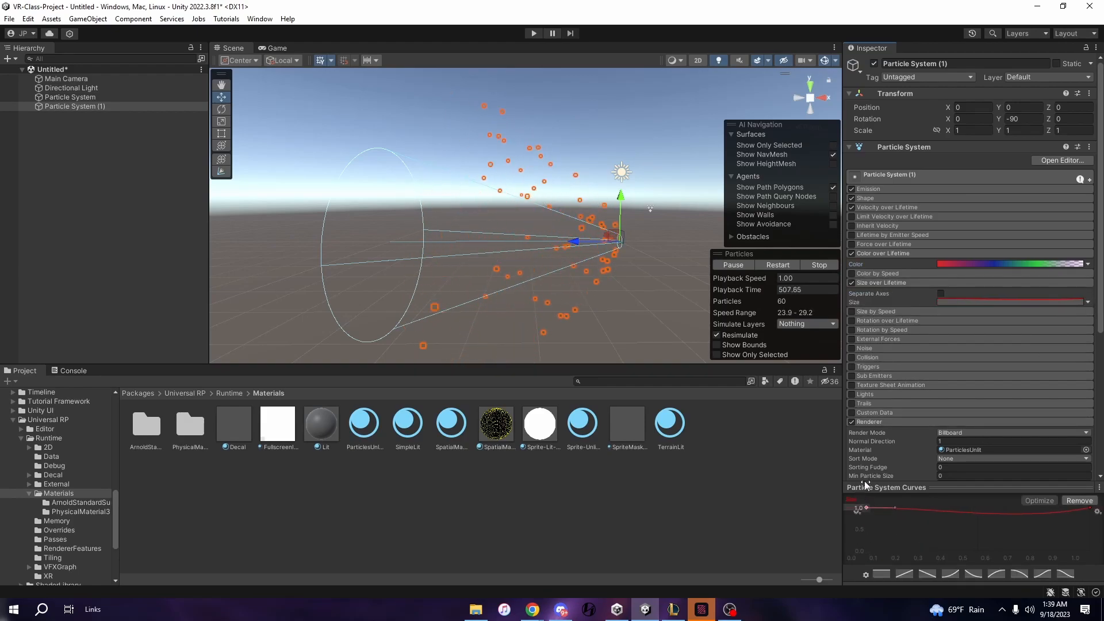
drag(1094, 512, 1093, 581)
click(992, 541)
click(909, 574)
click(929, 574)
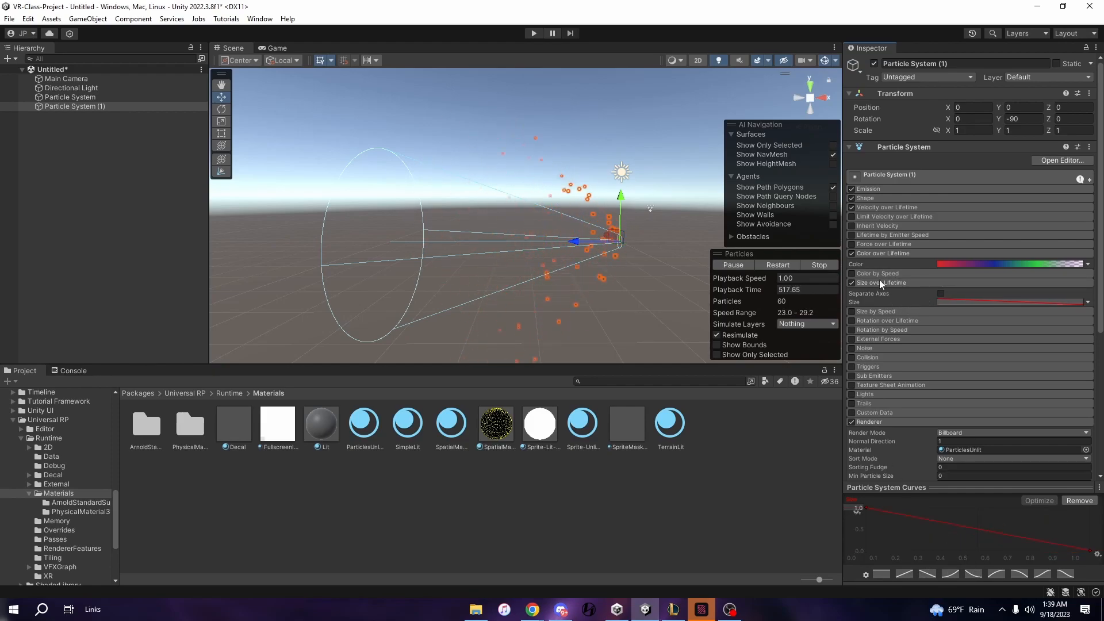
Enable the Trails module on the particle system and review its settings.
click(852, 404)
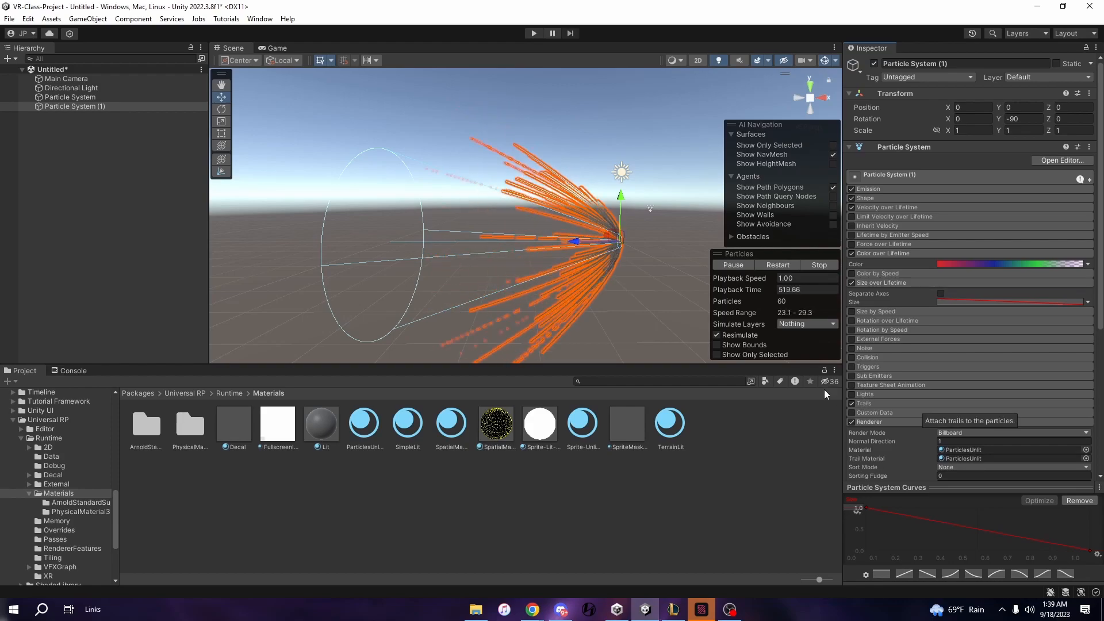
middle_drag(636, 285, 620, 281)
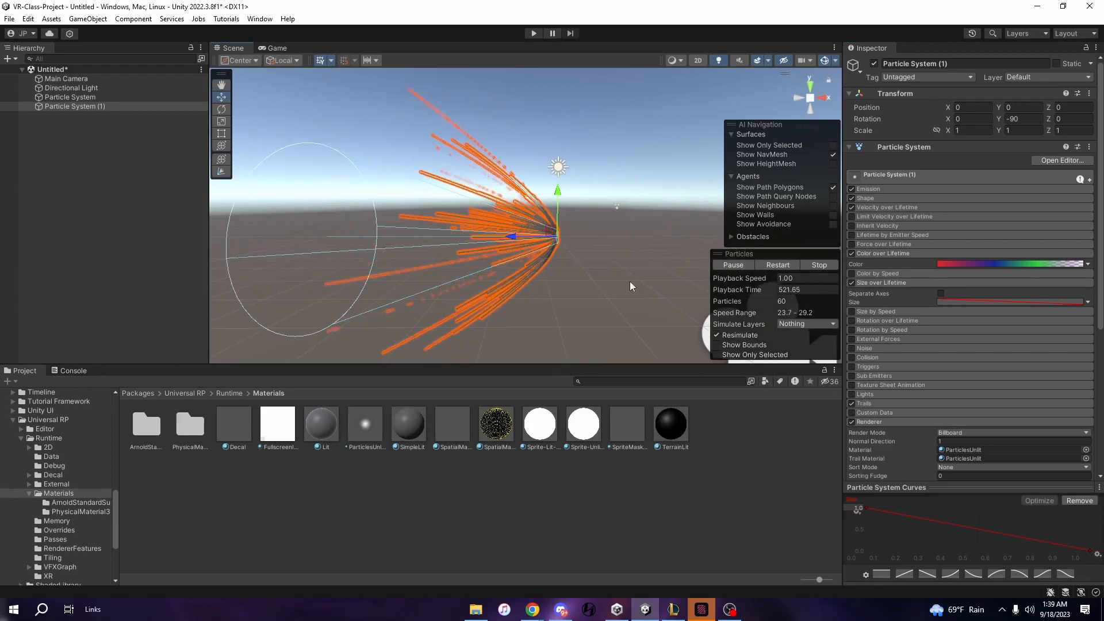
click(873, 402)
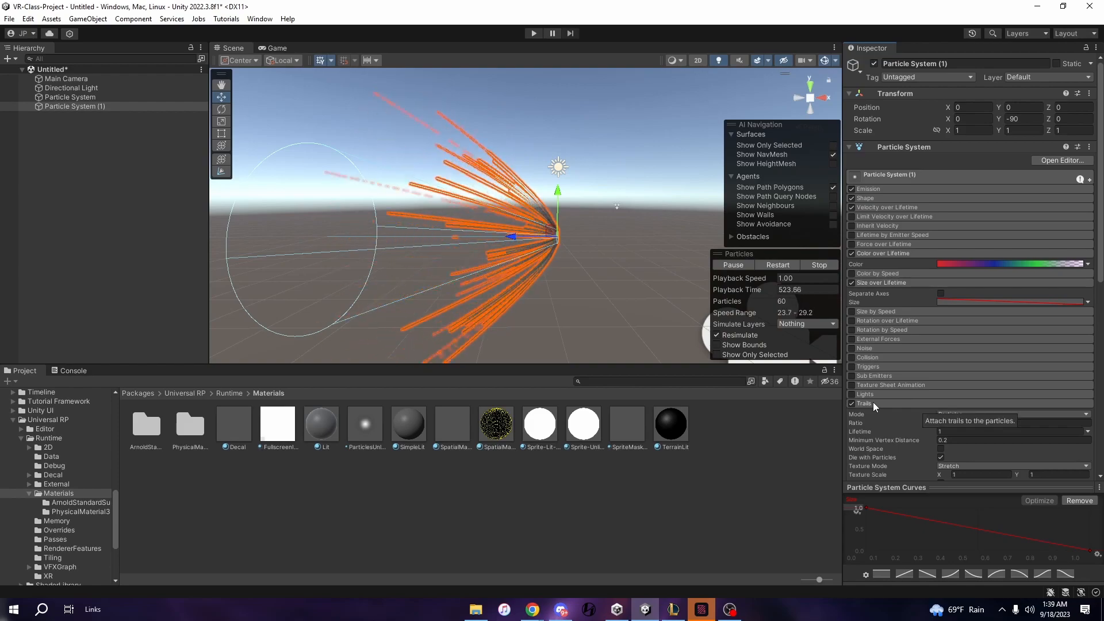
click(873, 402)
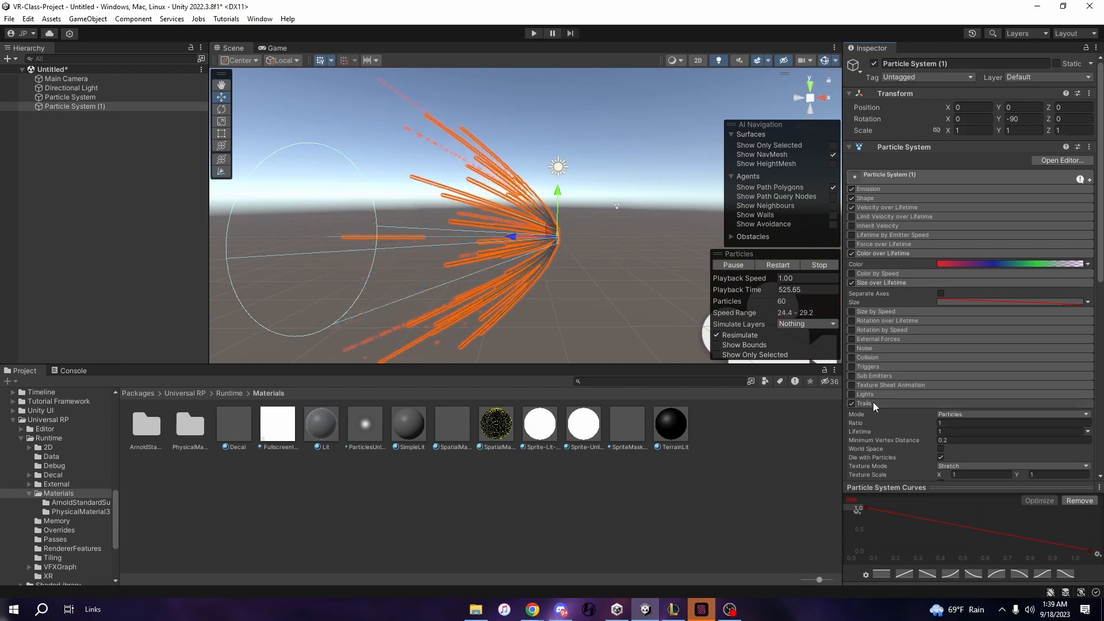
Assign Default-Particle as the renderer's Trail Material.
scroll(873, 400, down, 3)
scroll(873, 400, down, 3)
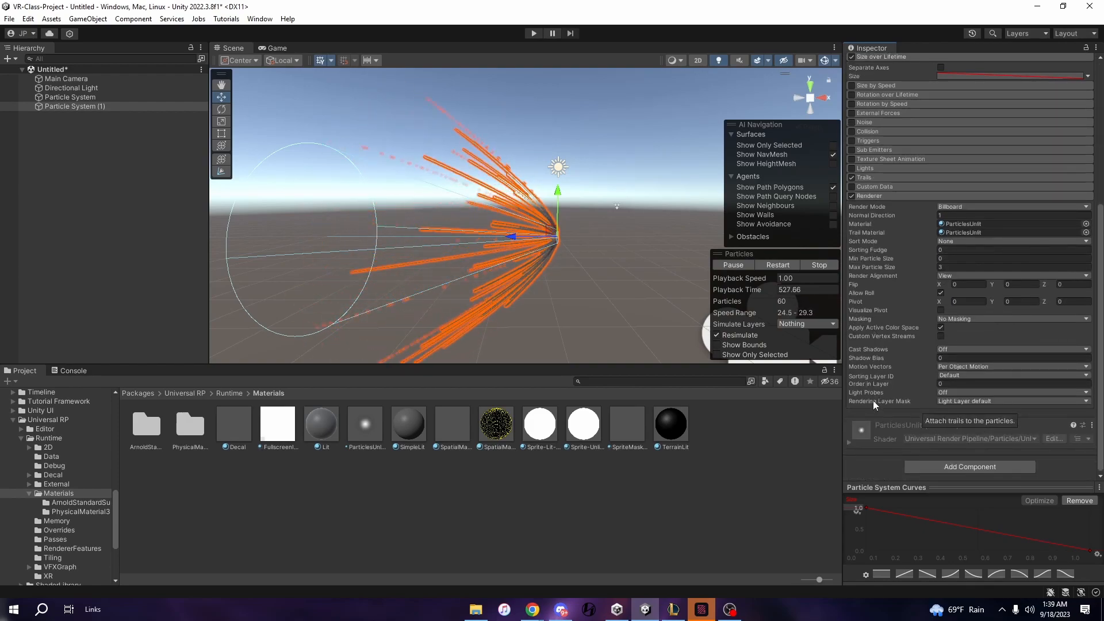
click(965, 233)
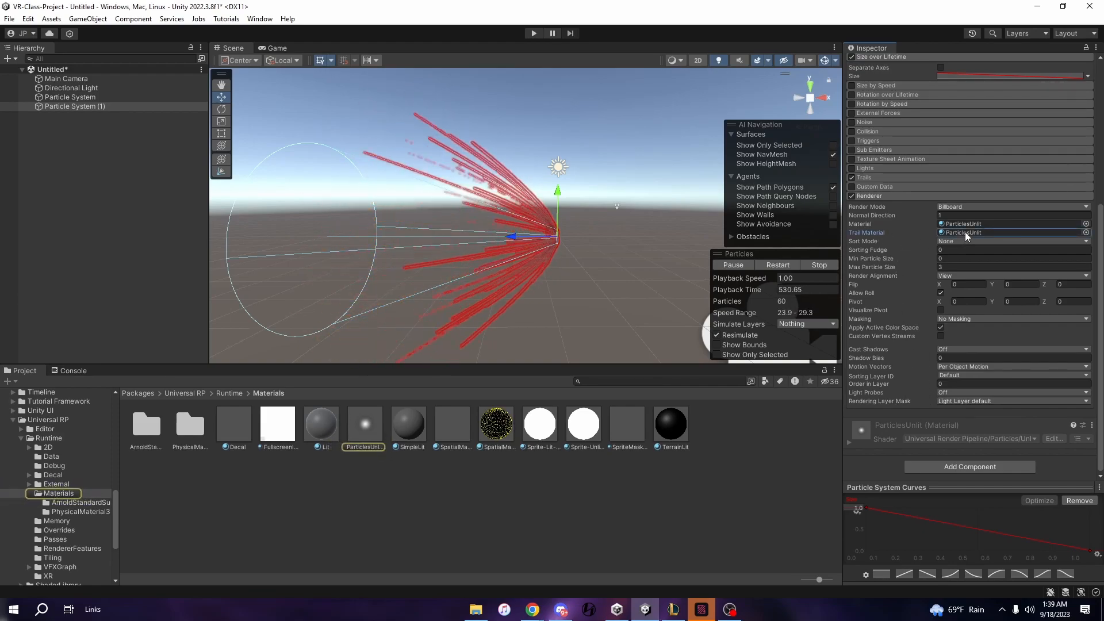
click(1086, 233)
scroll(1040, 346, down, 8)
scroll(1041, 345, down, 6)
scroll(1041, 344, down, 5)
scroll(1055, 330, down, 1)
double_click(1020, 329)
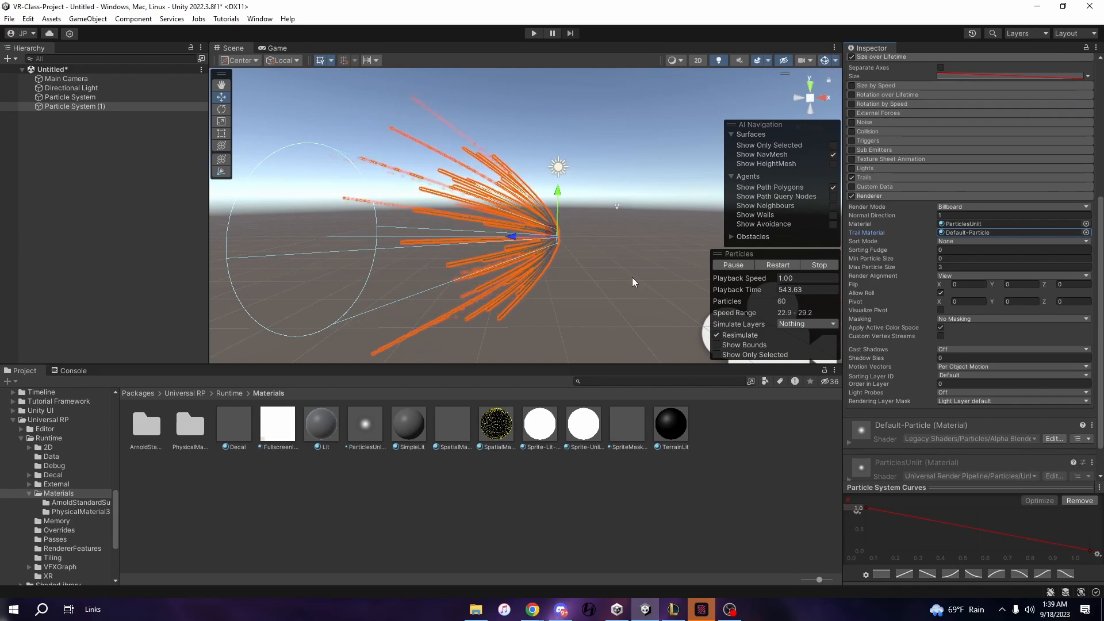
Set the renderer's Render Mode to None and deselect the particle system to view its trails without the selection outline.
click(996, 206)
click(993, 283)
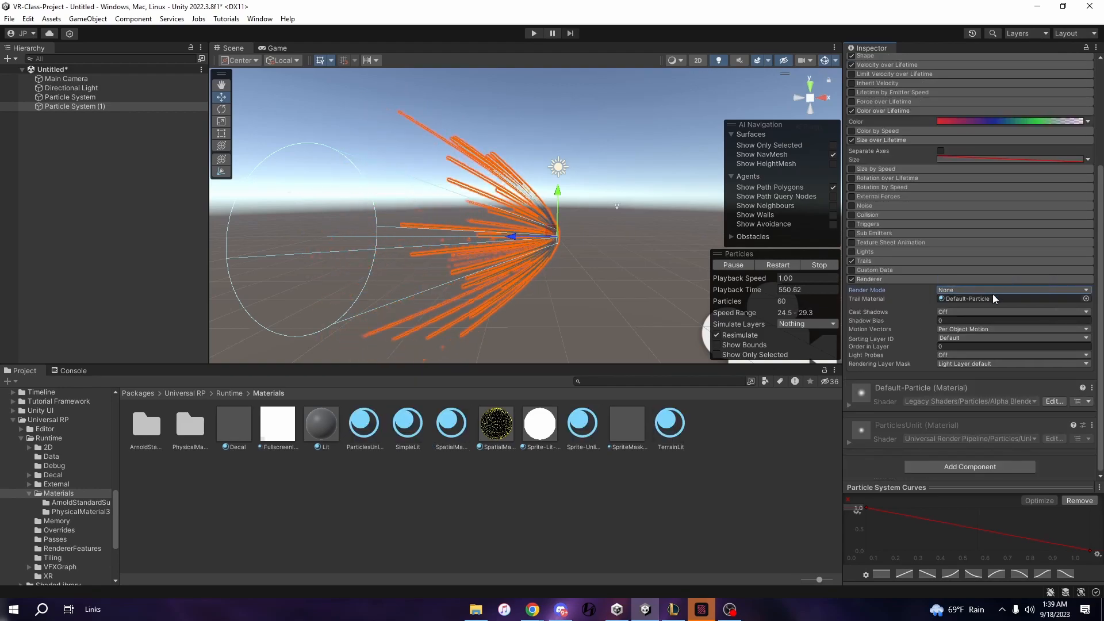
click(624, 282)
click(553, 242)
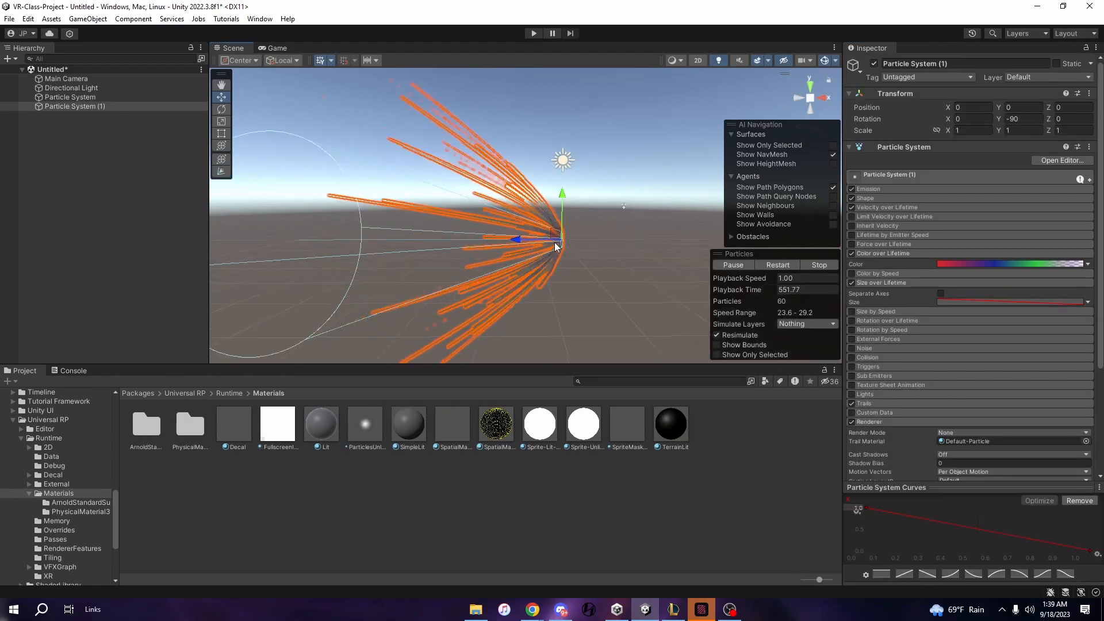
click(594, 267)
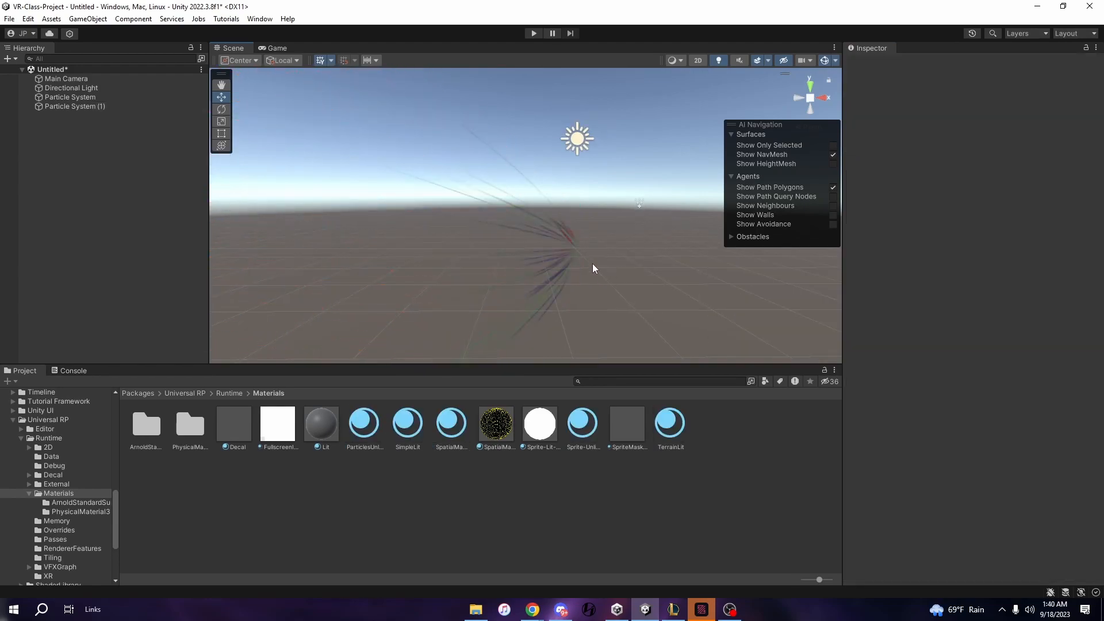
scroll(570, 263, up, 4)
middle_drag(622, 306, 602, 272)
scroll(601, 272, down, 3)
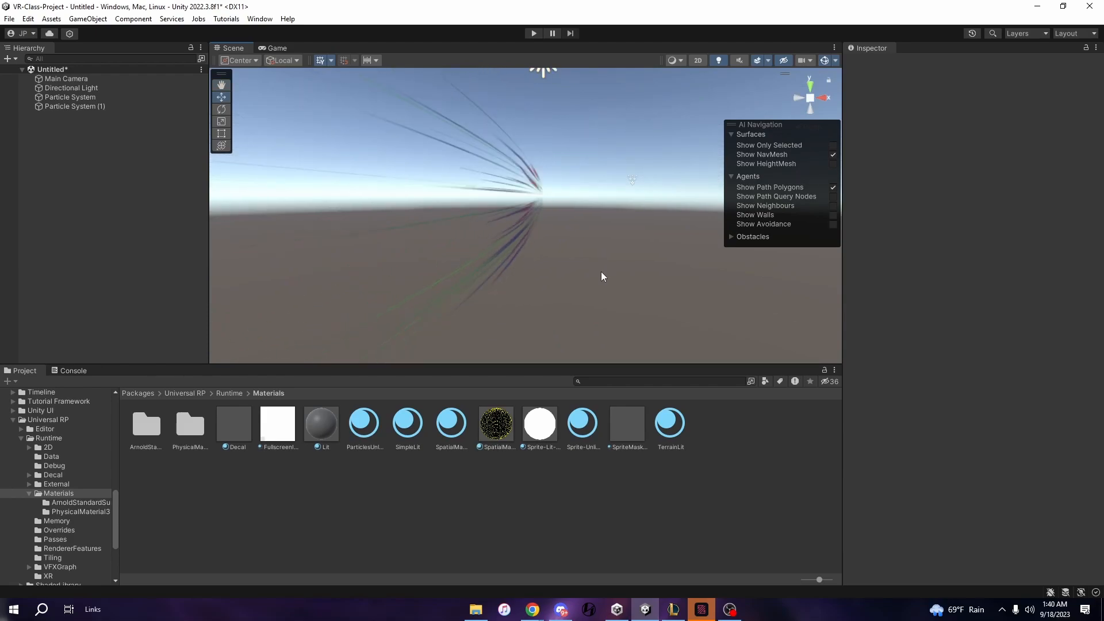
Reselect Particle System (1) and turn off Show Path Polygons and Show NavMesh in the scene's AI Navigation overlay.
click(536, 201)
click(833, 188)
click(834, 156)
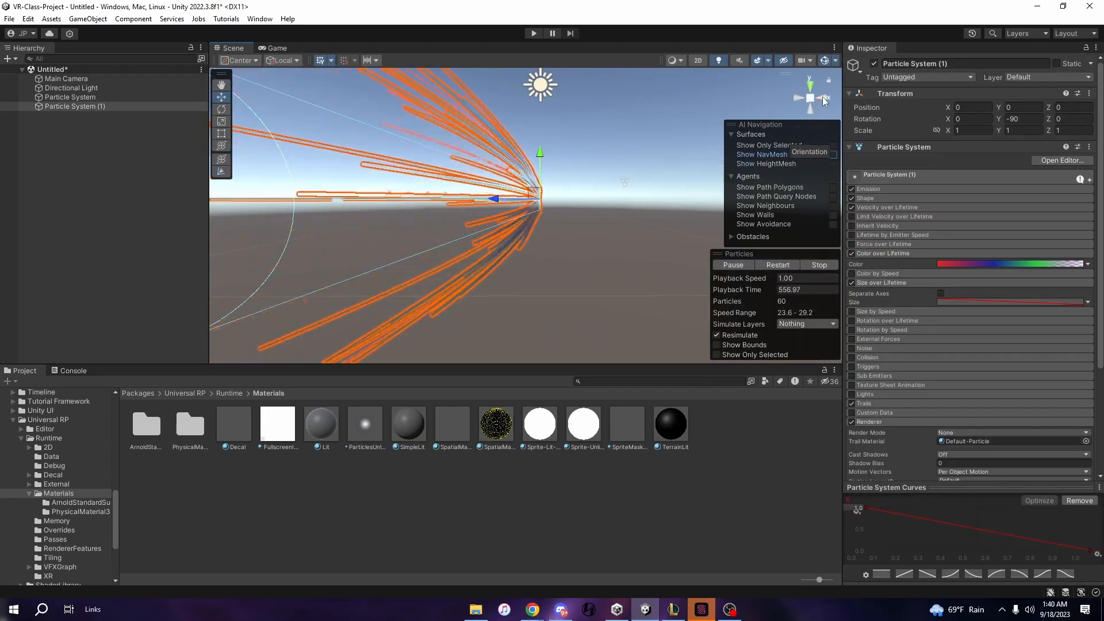
click(824, 97)
click(801, 97)
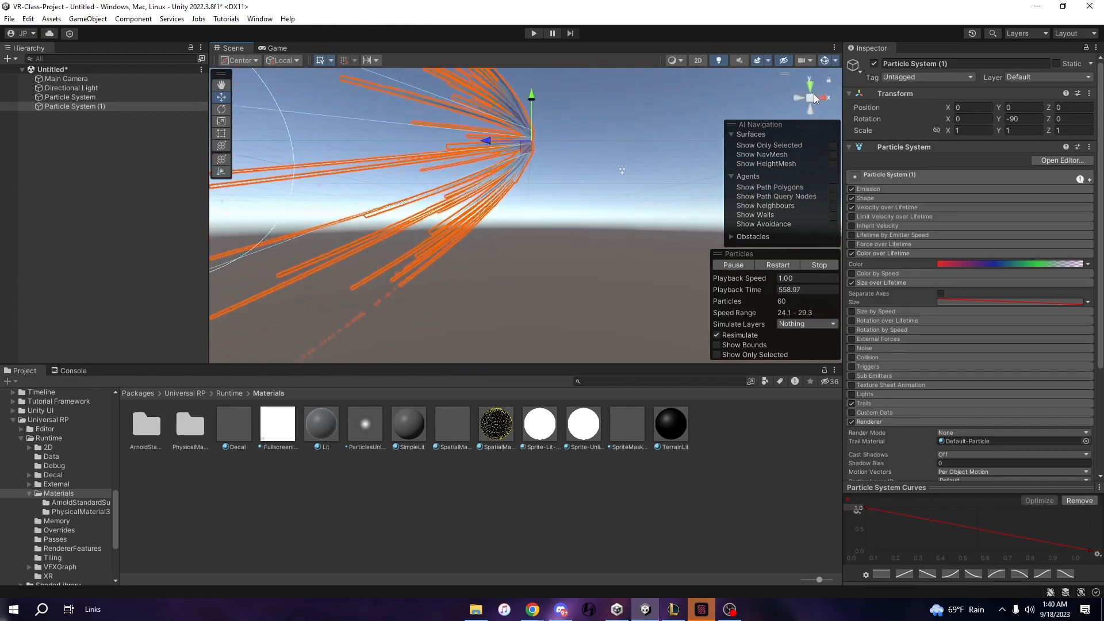
Turn off Resimulate for the particle preview in the scene.
middle_drag(581, 162, 589, 190)
click(716, 334)
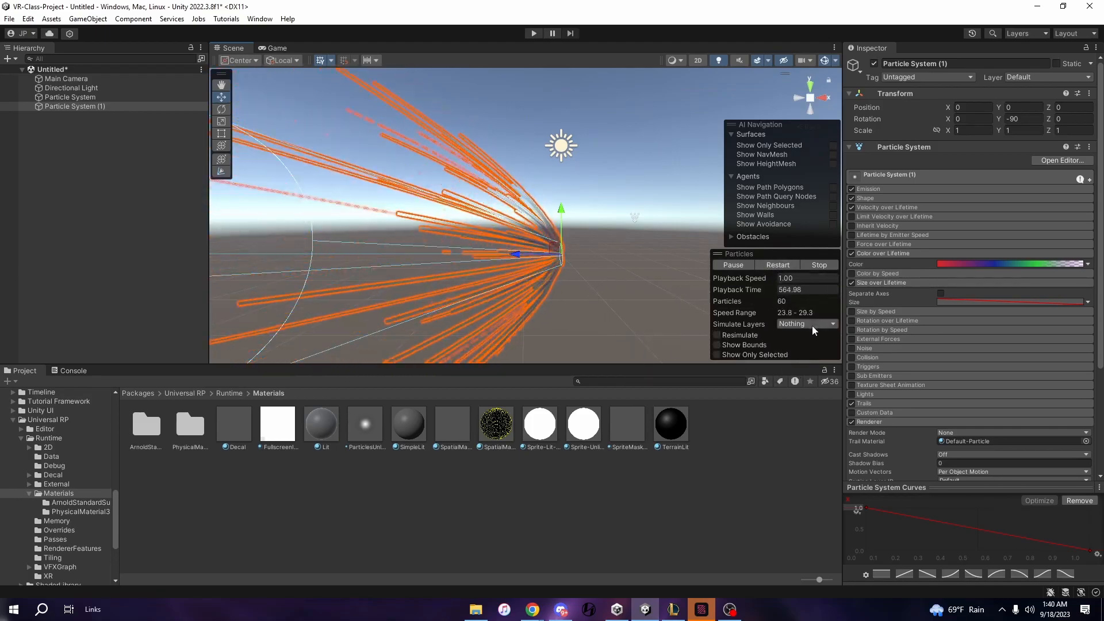
middle_drag(581, 291, 594, 262)
scroll(585, 272, down, 3)
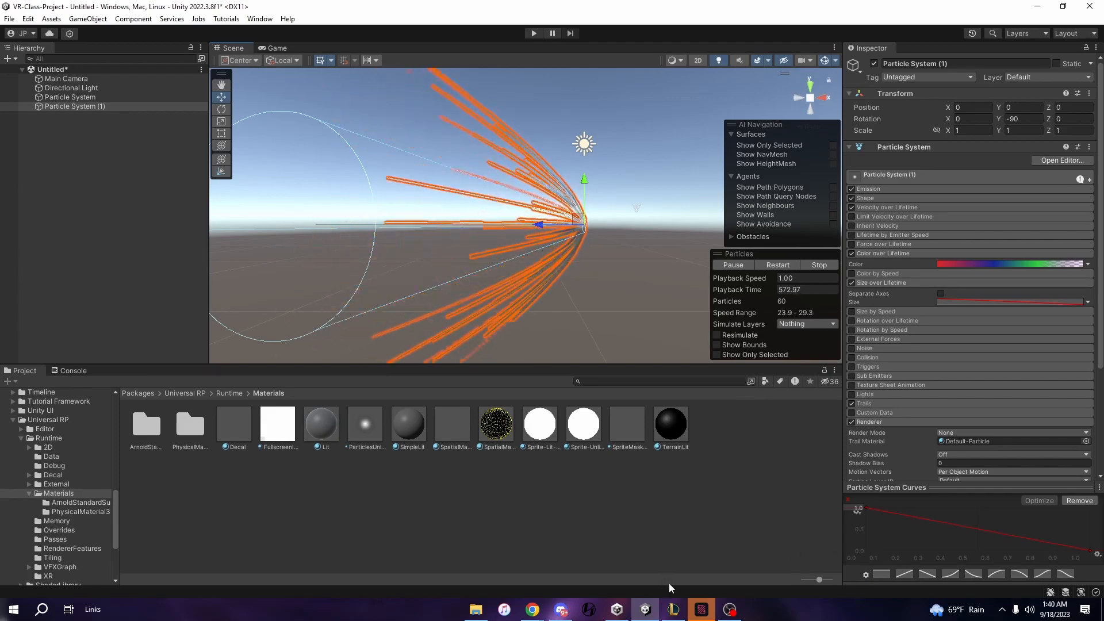